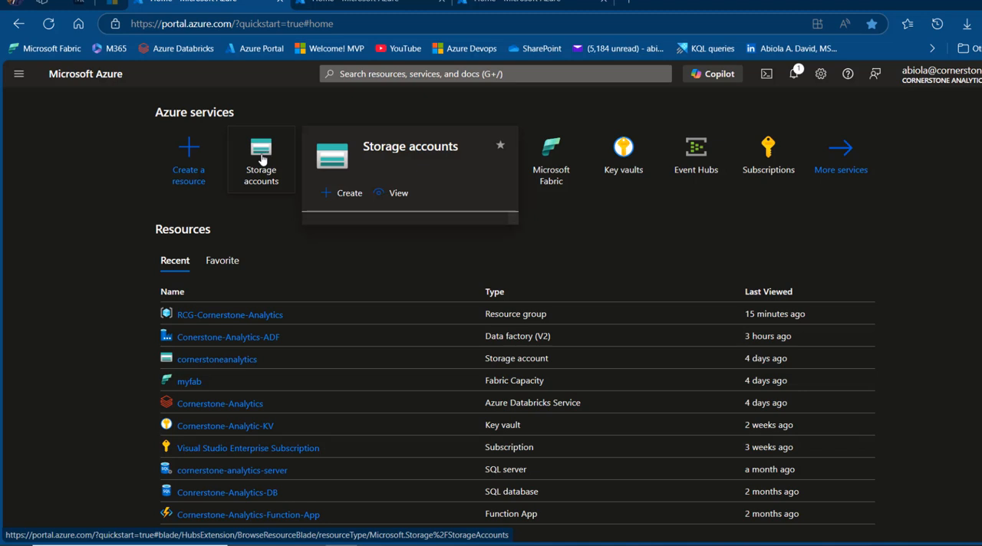
# Find the Storage accounts service and start creating a new storage account
pyautogui.click(394, 73)
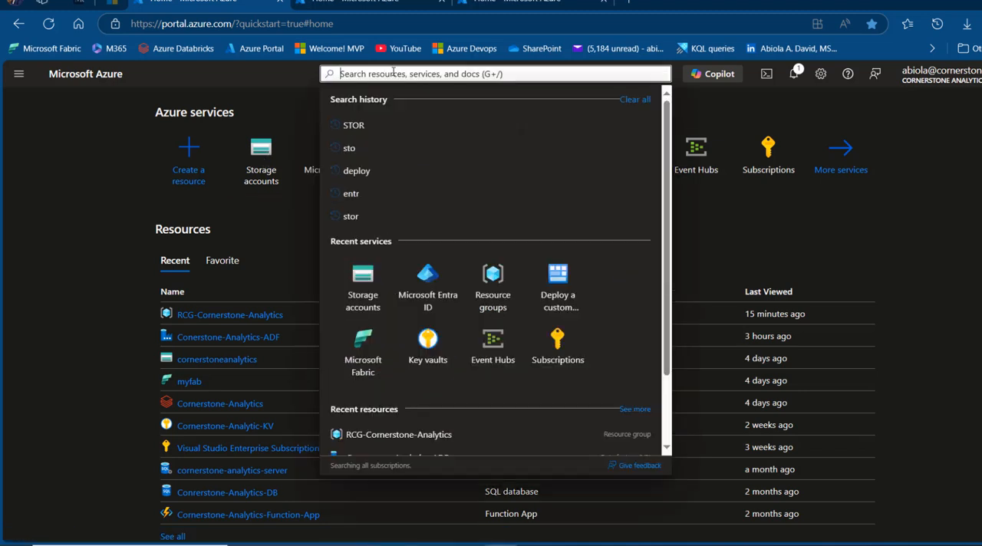
pyautogui.write('stor')
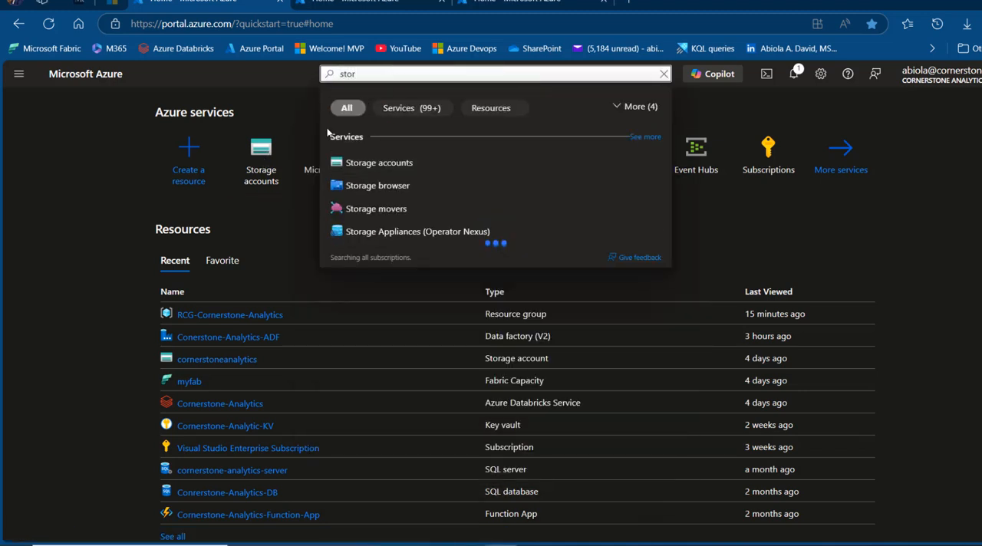
pyautogui.click(377, 162)
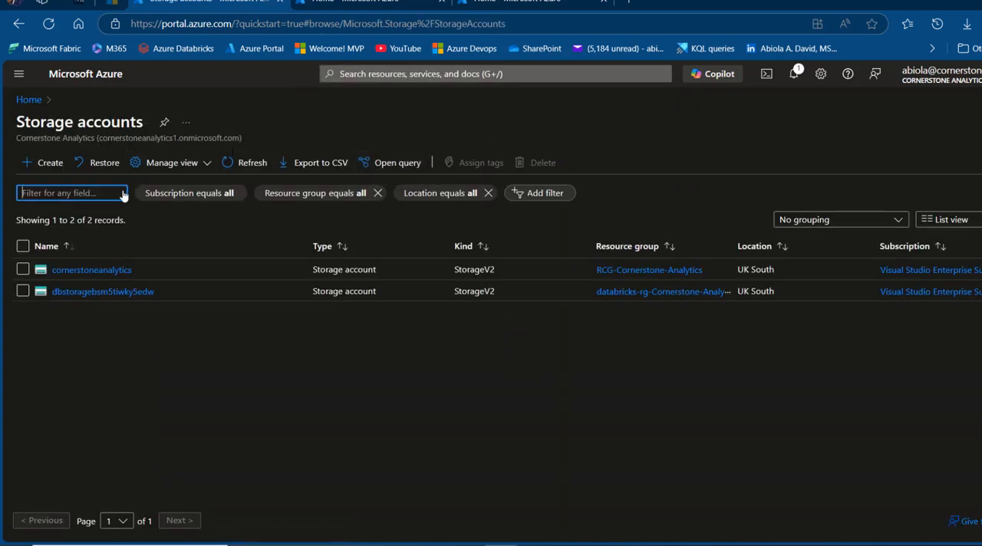
pyautogui.click(47, 172)
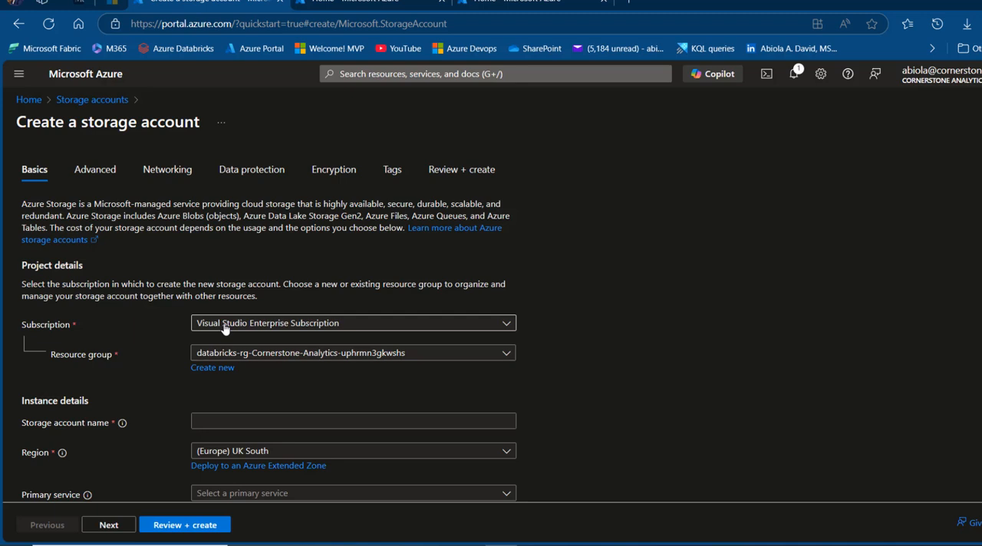
# Create the storage account storageaccountprivate1 in resource group RCG-Cornerstone-Analytics, leaving the other settings at their defaults
pyautogui.click(272, 354)
pyautogui.click(274, 474)
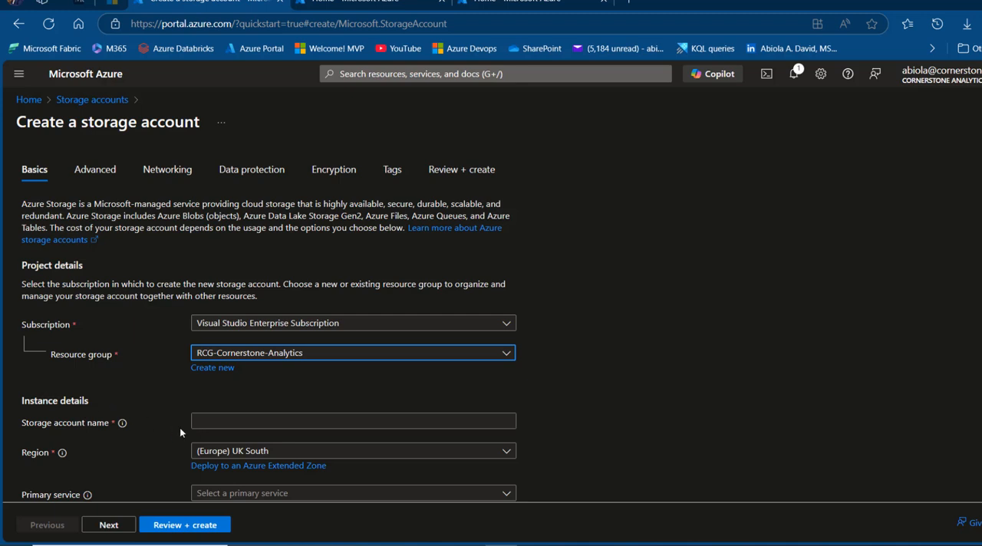
pyautogui.click(205, 421)
pyautogui.write('storageaccountprivate')
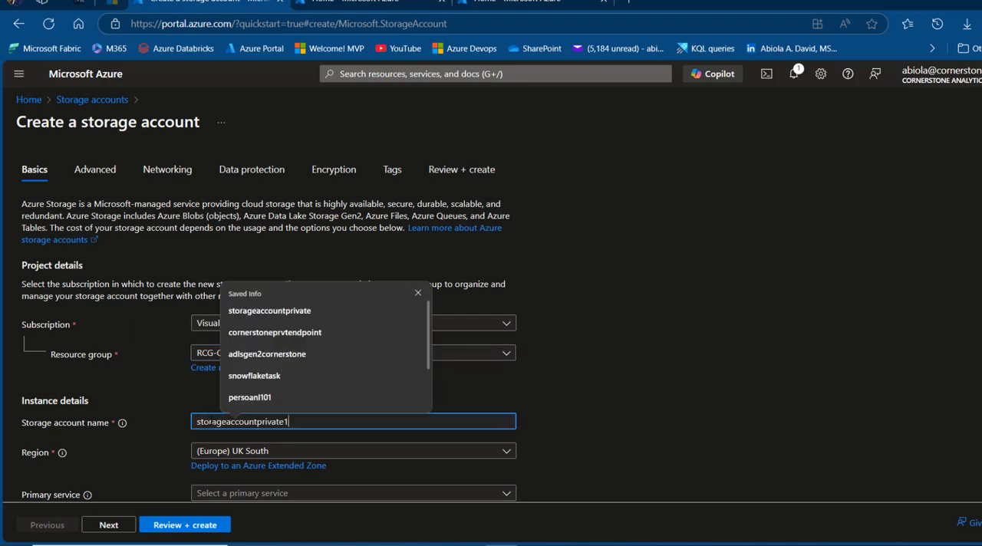
pyautogui.write('1')
pyautogui.click(181, 527)
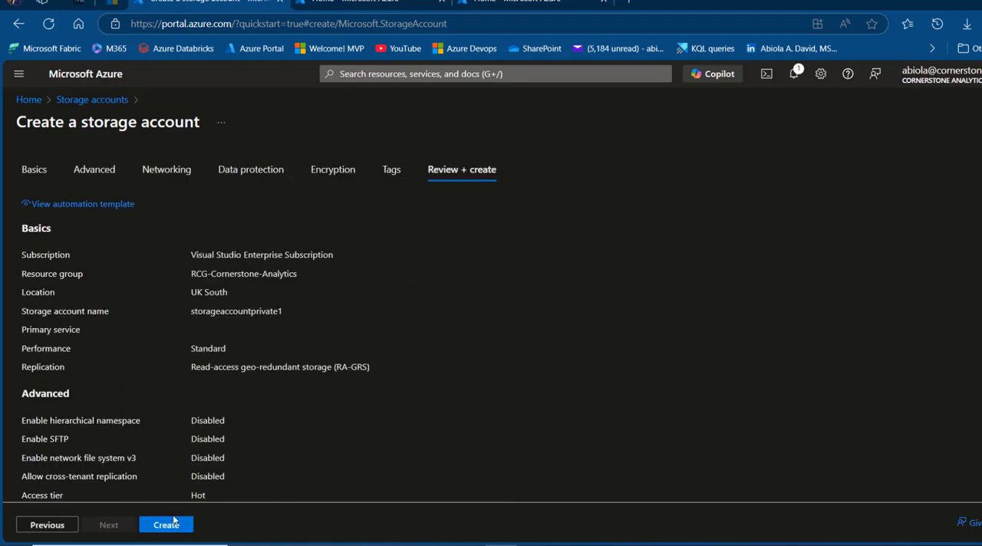
pyautogui.click(155, 526)
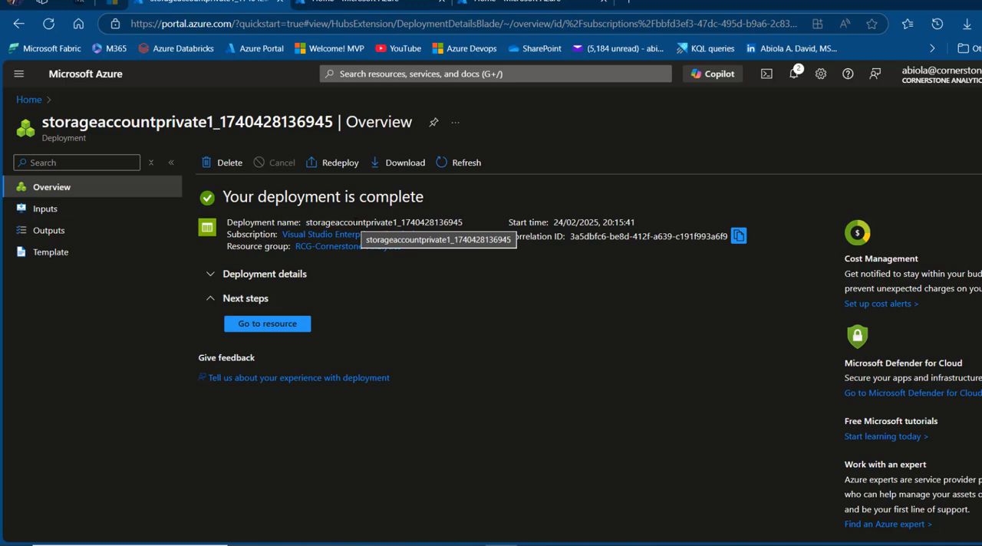
# Go to the deployed storage account and create a container named salesdata in it
pyautogui.click(261, 325)
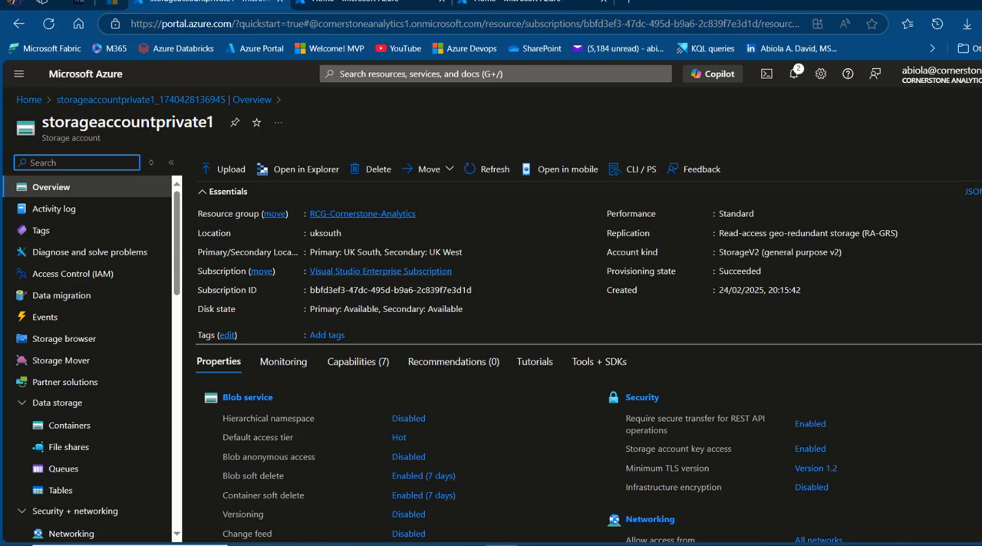
pyautogui.click(67, 425)
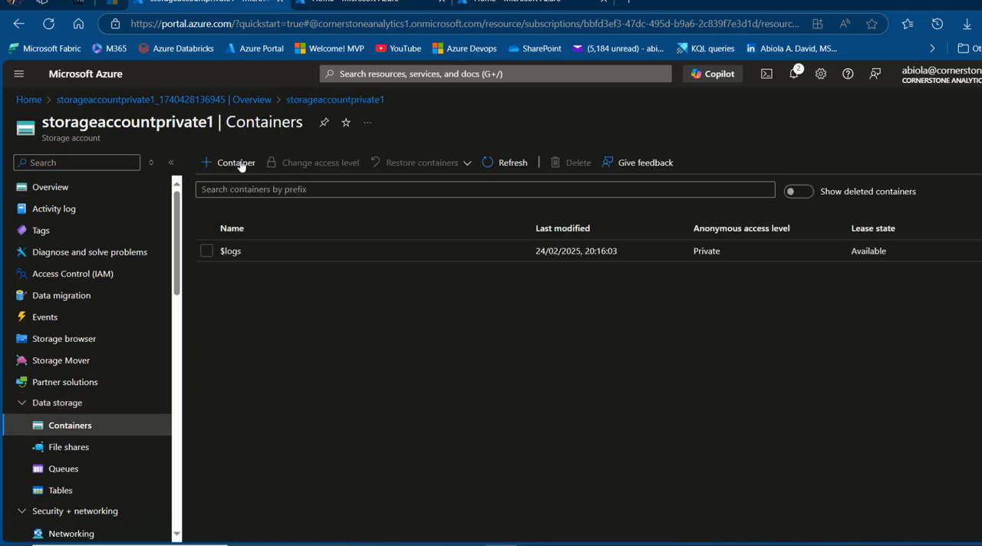
pyautogui.click(240, 164)
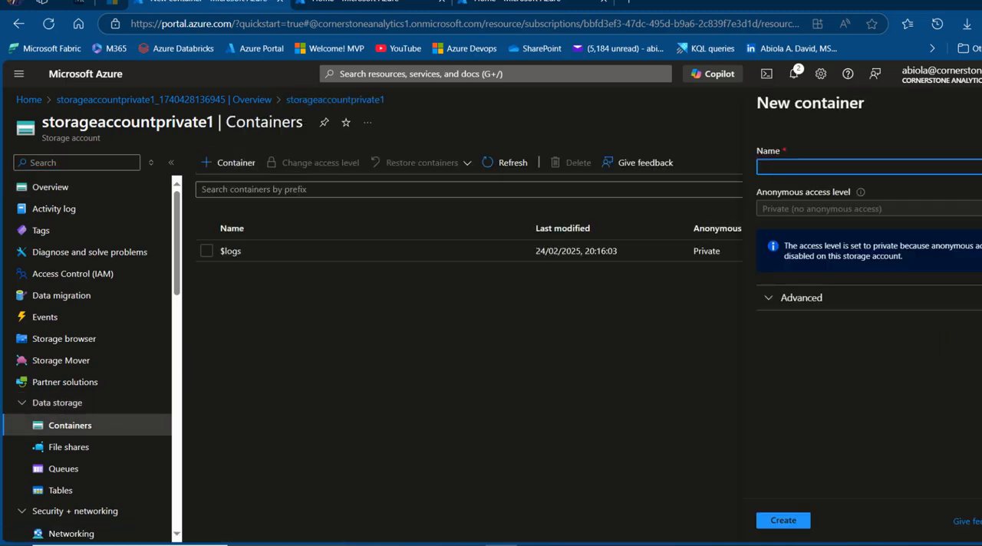
pyautogui.write('salesdata')
pyautogui.click(784, 521)
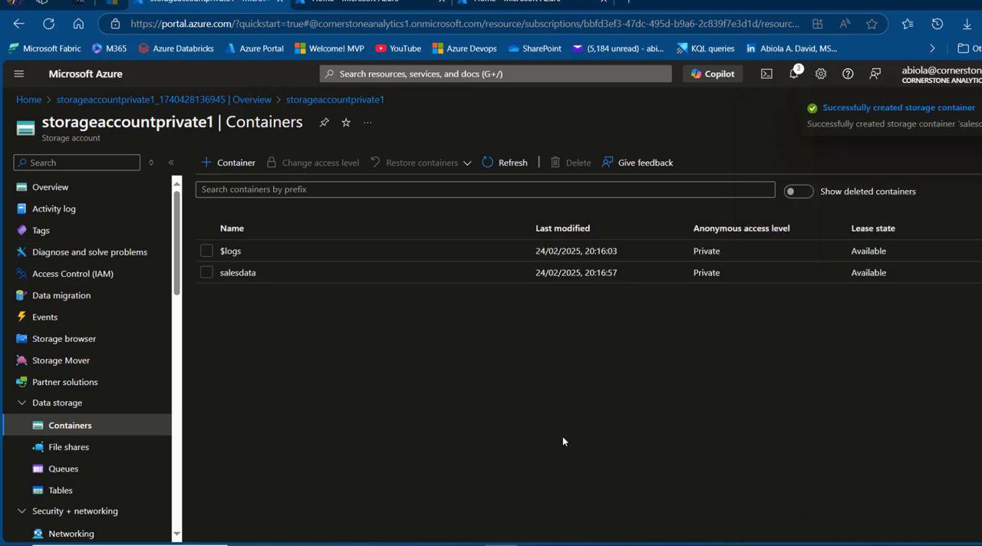
# Upload all files from sales2015.csv to sales2023.csv in the sales 2015 to 2023 Power Platform Demo Files folder to the salesdata container
pyautogui.click(234, 274)
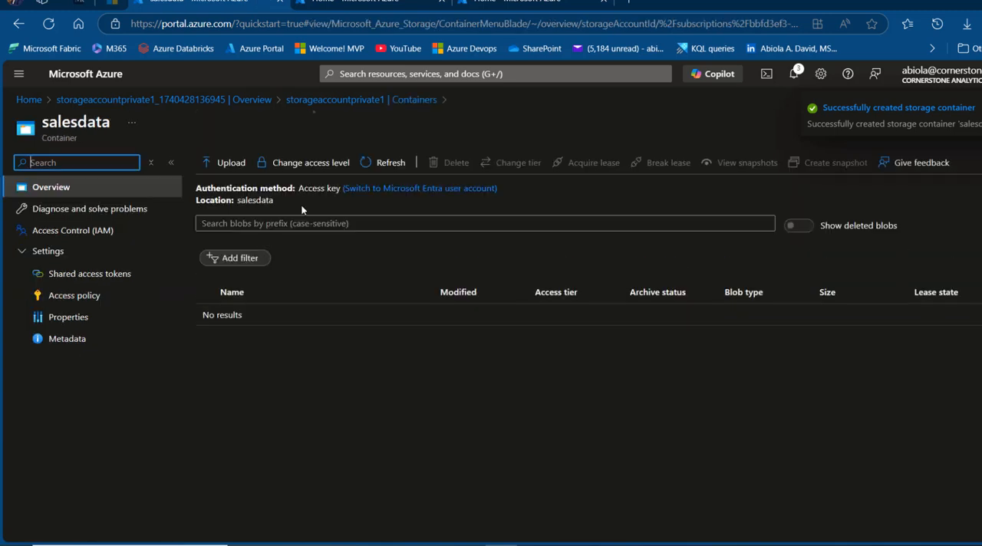
pyautogui.click(225, 166)
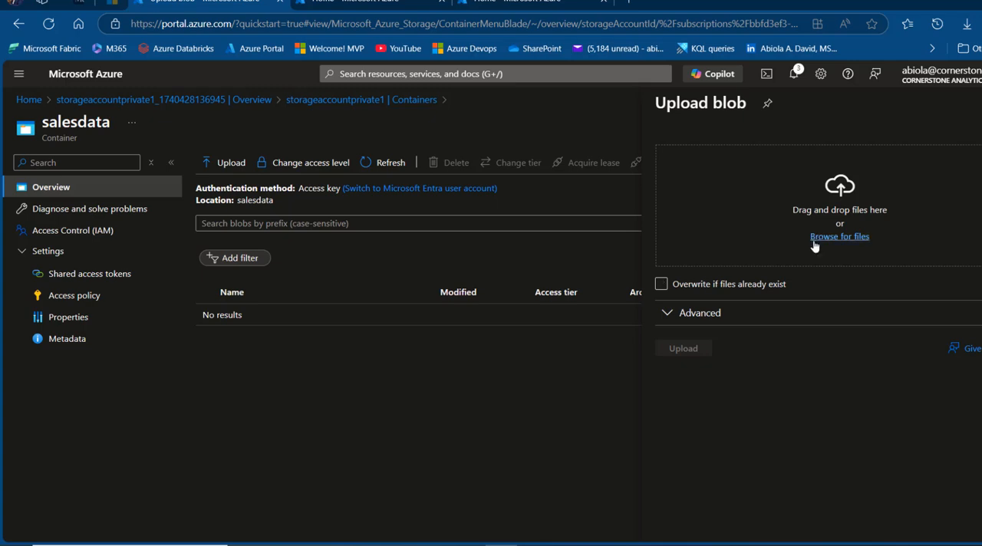
pyautogui.click(817, 237)
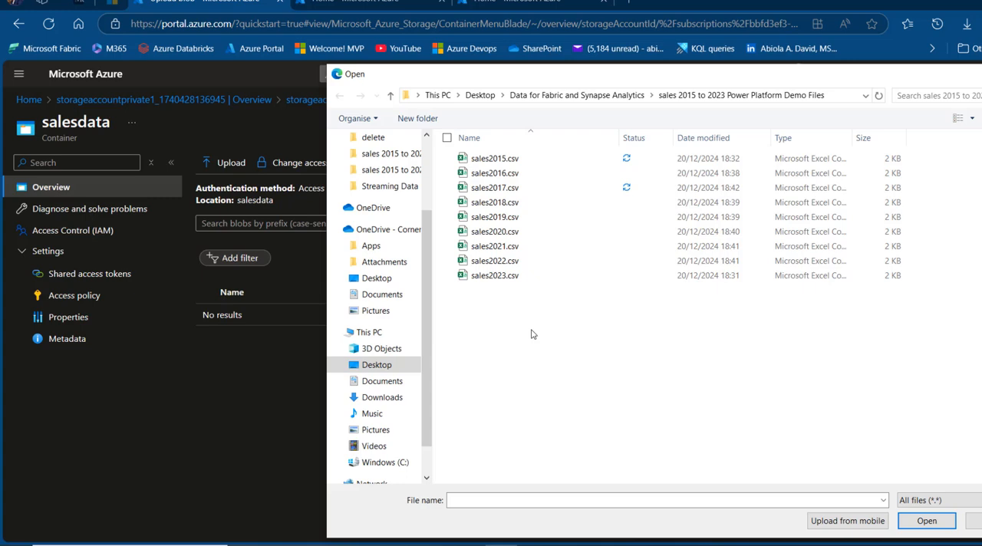
pyautogui.hotkey('ctrl', 'a')
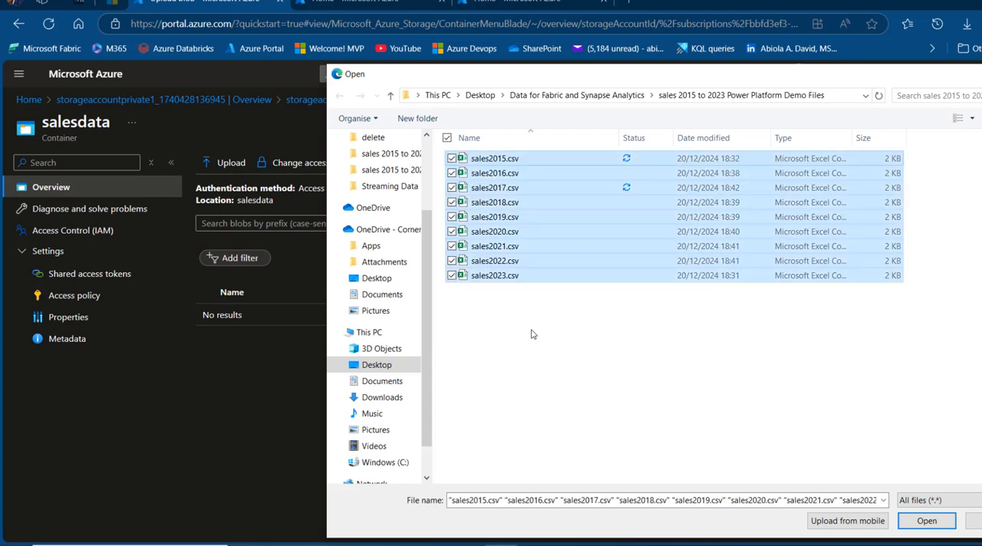
pyautogui.click(925, 523)
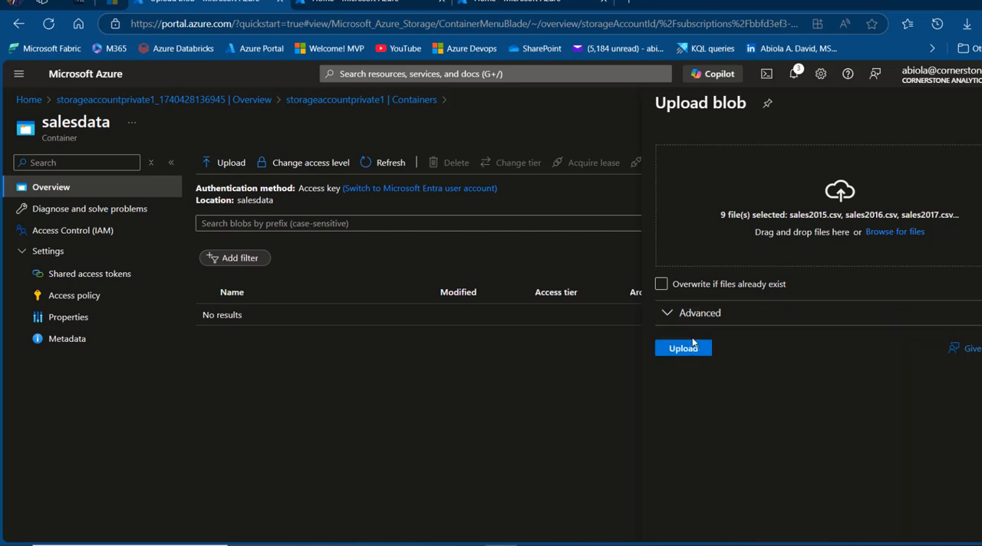
pyautogui.click(683, 349)
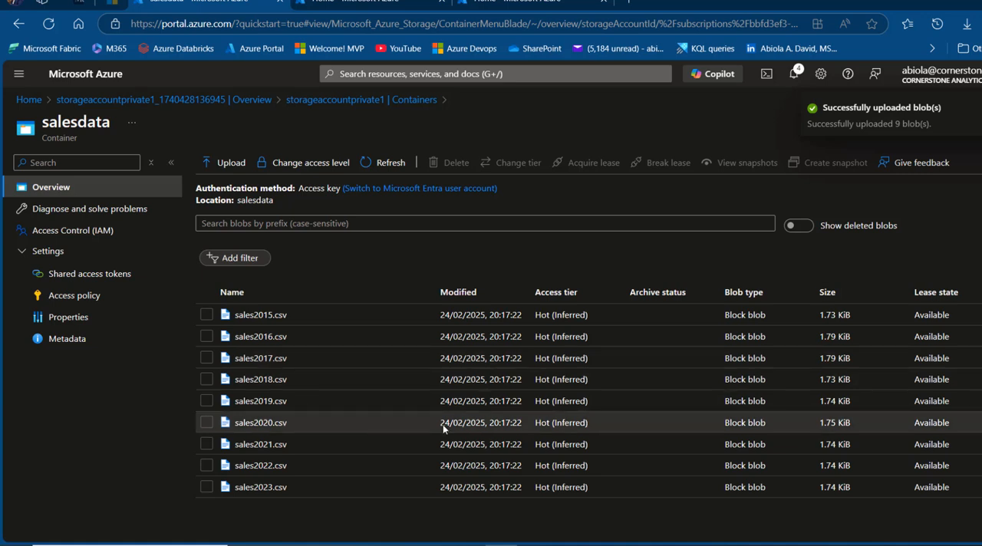
# Examine the contents of the sales2020.csv blob, then close it to return to the salesdata container
pyautogui.click(261, 423)
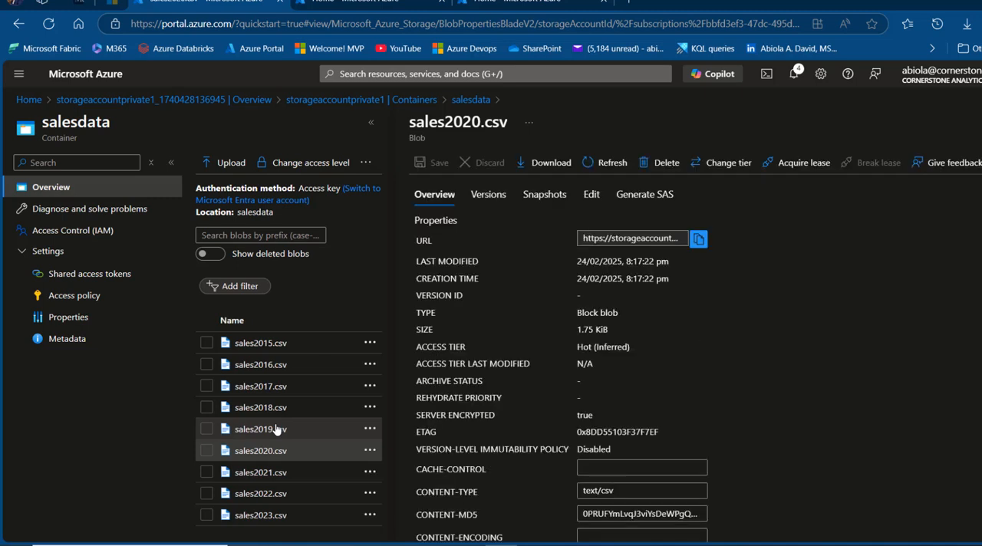
pyautogui.click(591, 201)
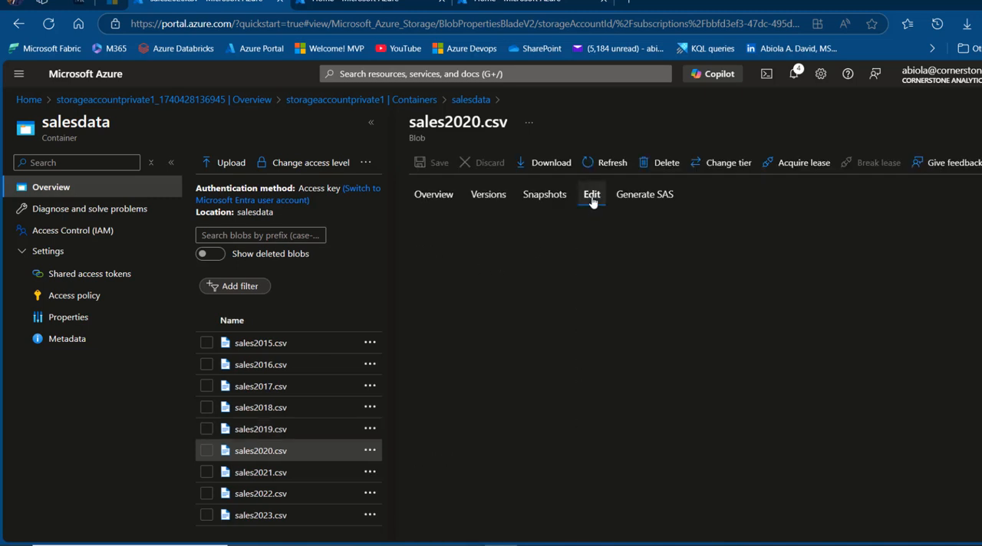
pyautogui.click(551, 477)
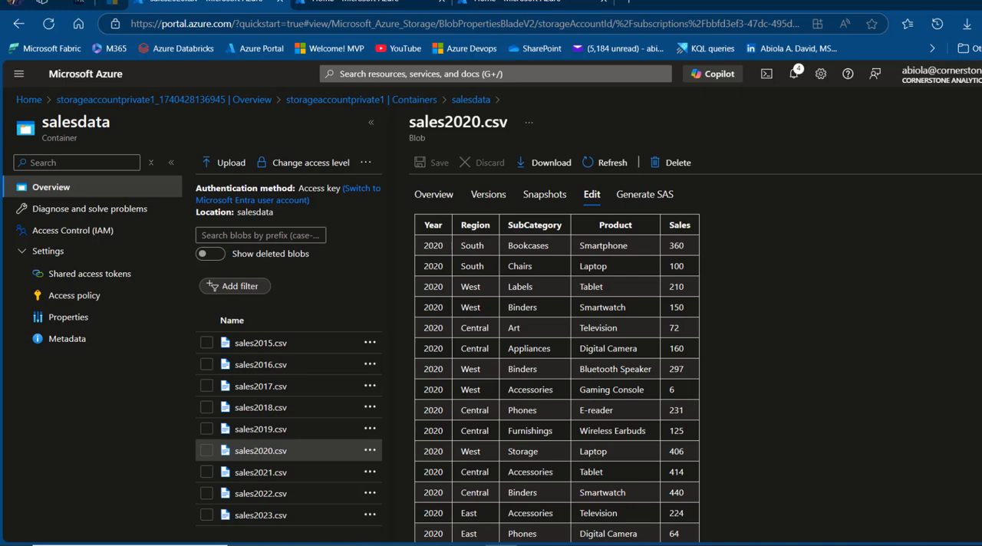
pyautogui.click(981, 122)
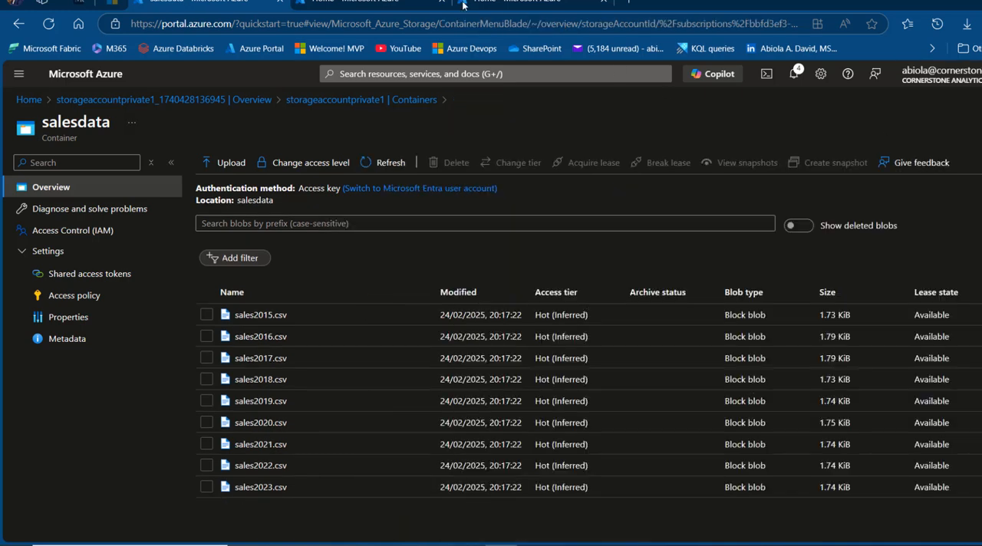
# In the second portal tab, open the query editor of the Conrerstone-Analytics-DB database and sign in with the Microsoft Entra account
pyautogui.click(372, 2)
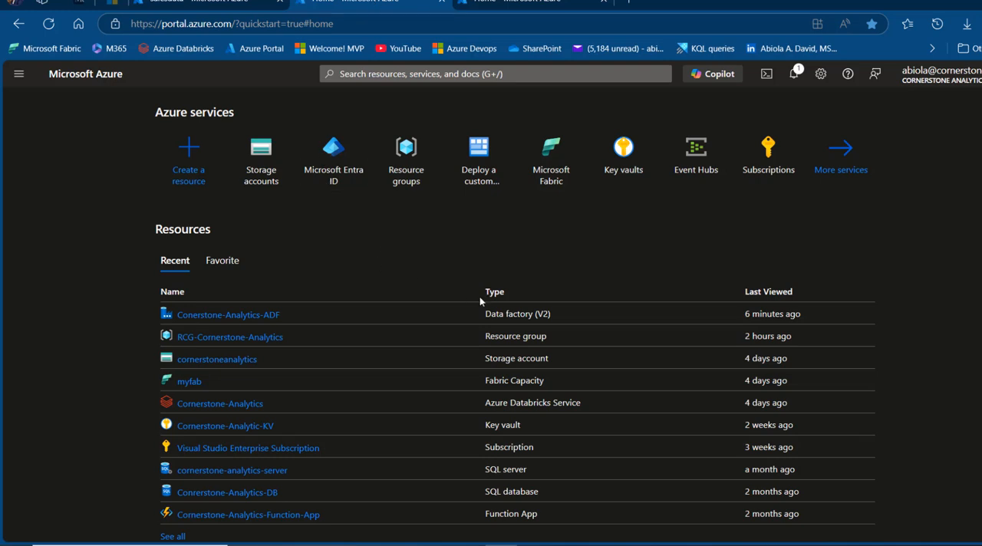
pyautogui.click(256, 500)
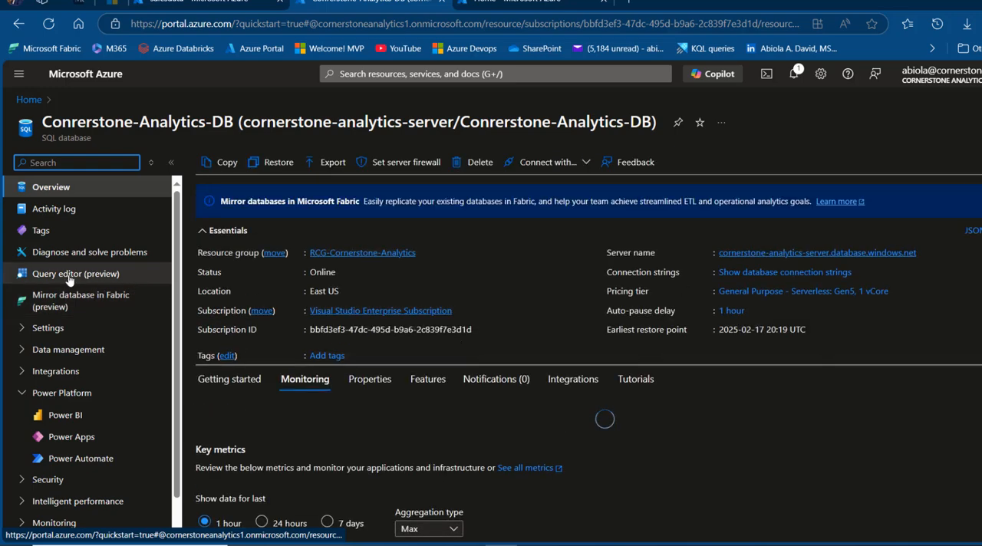
pyautogui.click(69, 276)
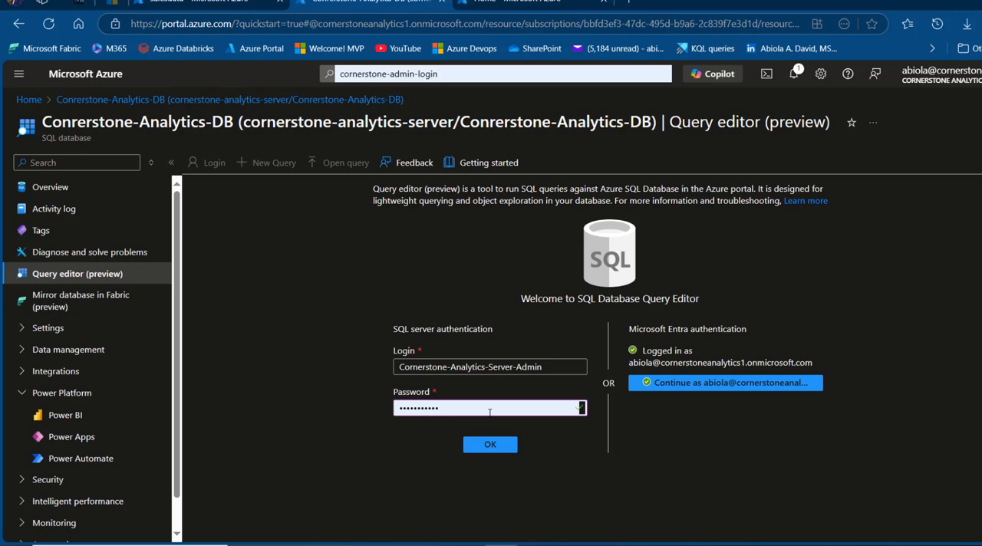
pyautogui.click(685, 386)
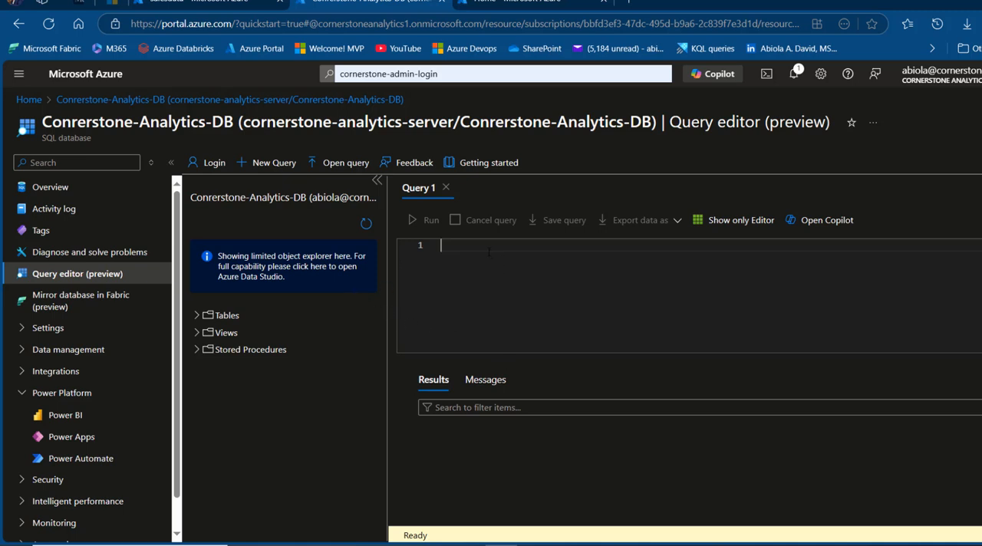
# Run a CREATE TABLE statement for PrivateSalesData with Year INT, Region, SubCategory and Product VARCHAR(50), and Sales INT
pyautogui.write('CREATE TABLE PrivateSalesData (     Year INT,     Region VARCHAR(50),     SubCategory VARCHAR(50),     Product VARCHAR(50),     Sales INT );')
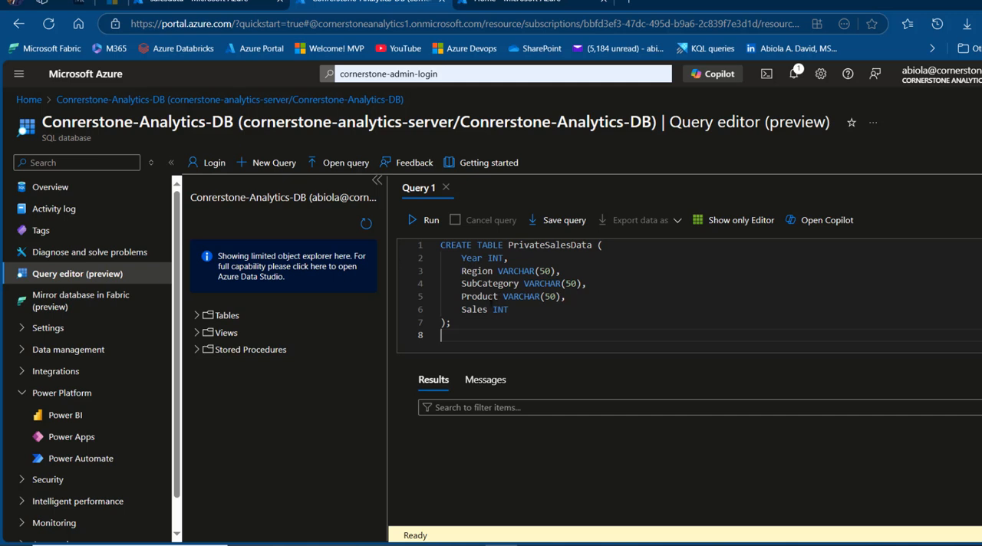
pyautogui.moveTo(491, 329); pyautogui.dragTo(397, 237)
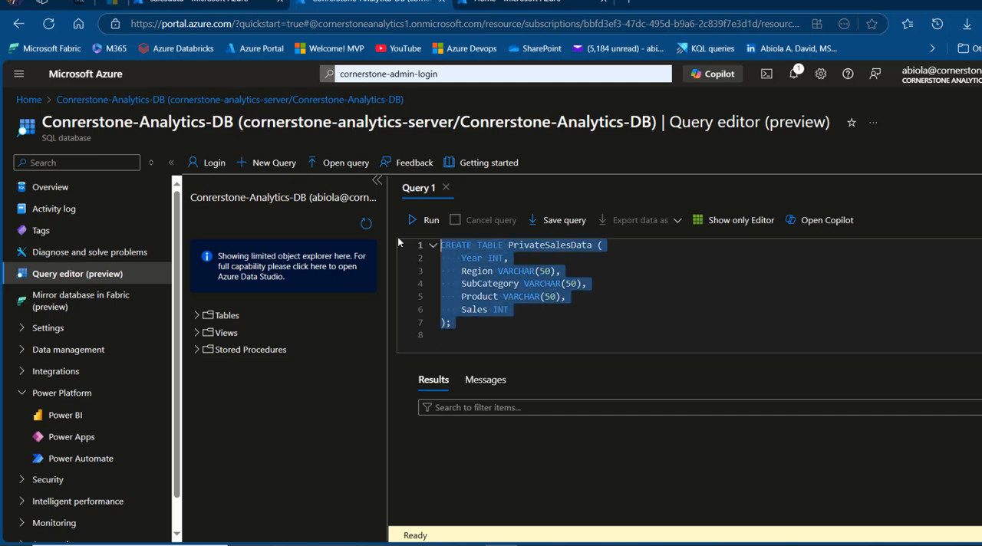
pyautogui.click(428, 221)
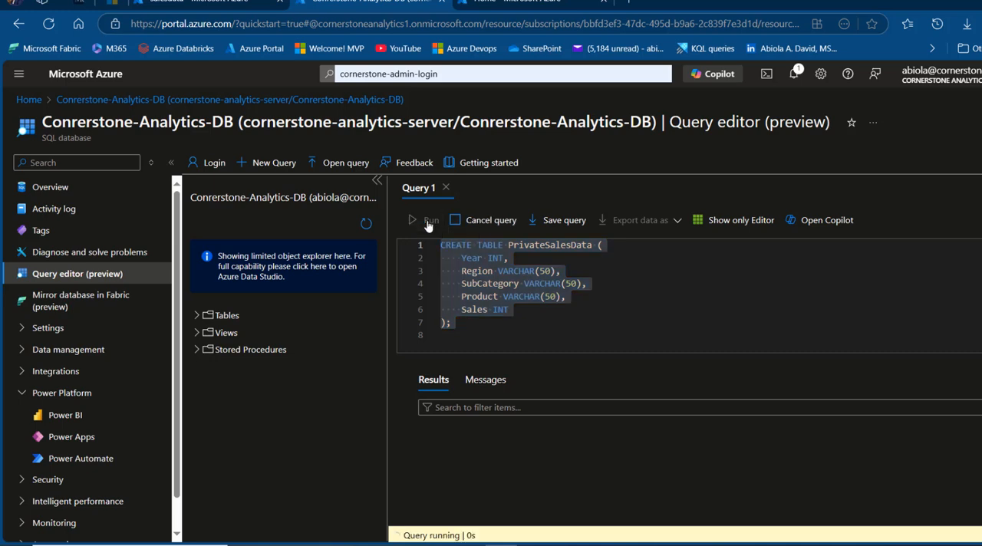
# Add SELECT * FROM PrivateSalesData; below the table definition, run only that statement and show its results
pyautogui.click(486, 332)
pyautogui.press('Return')
pyautogui.write('SELECT ')
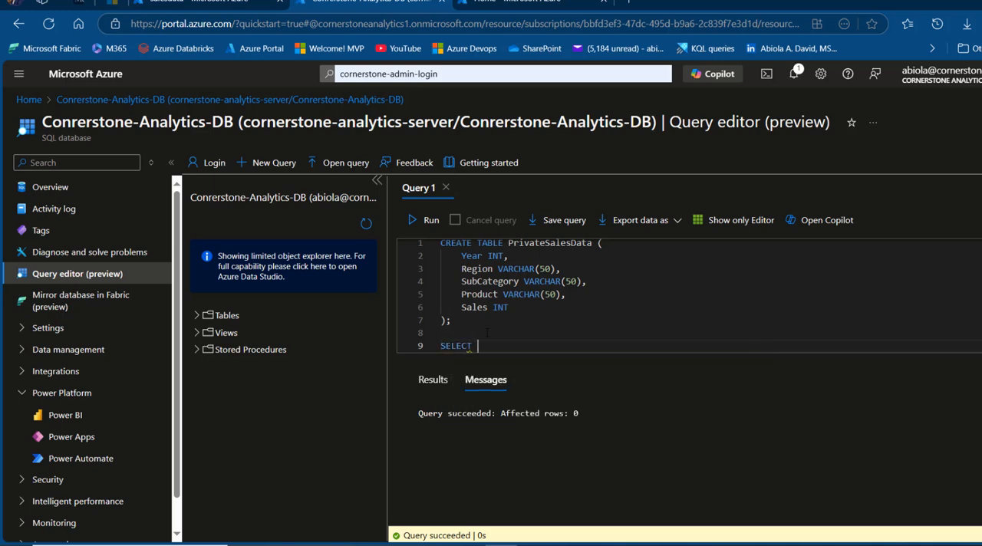
pyautogui.write('* FROM Priv')
pyautogui.press('BackSpace')
pyautogui.press('BackSpace')
pyautogui.press('BackSpace')
pyautogui.press('BackSpace')
pyautogui.click(556, 337)
pyautogui.click(550, 347)
pyautogui.write('PrivateSalesData')
pyautogui.write(';')
pyautogui.moveTo(603, 346); pyautogui.dragTo(436, 350)
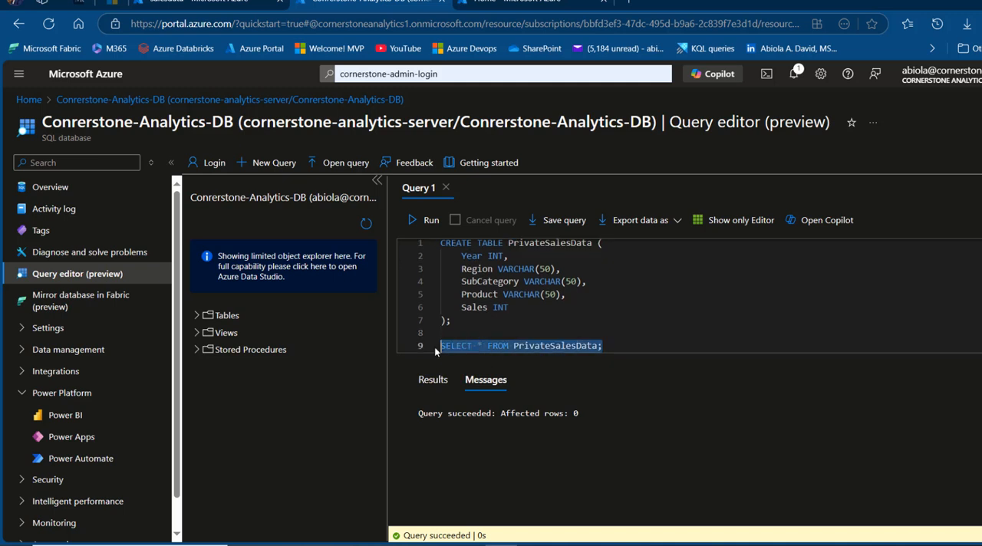
pyautogui.click(424, 223)
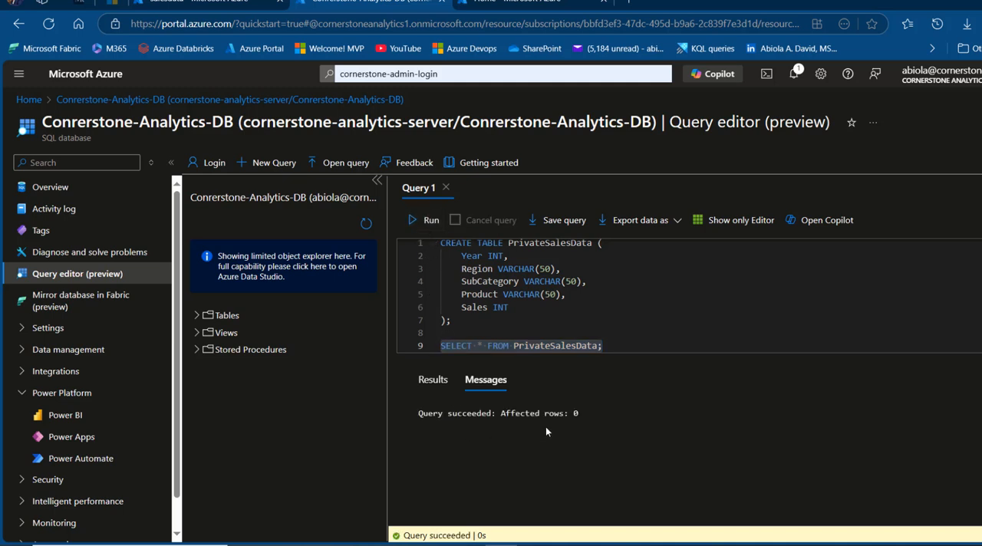
pyautogui.click(432, 381)
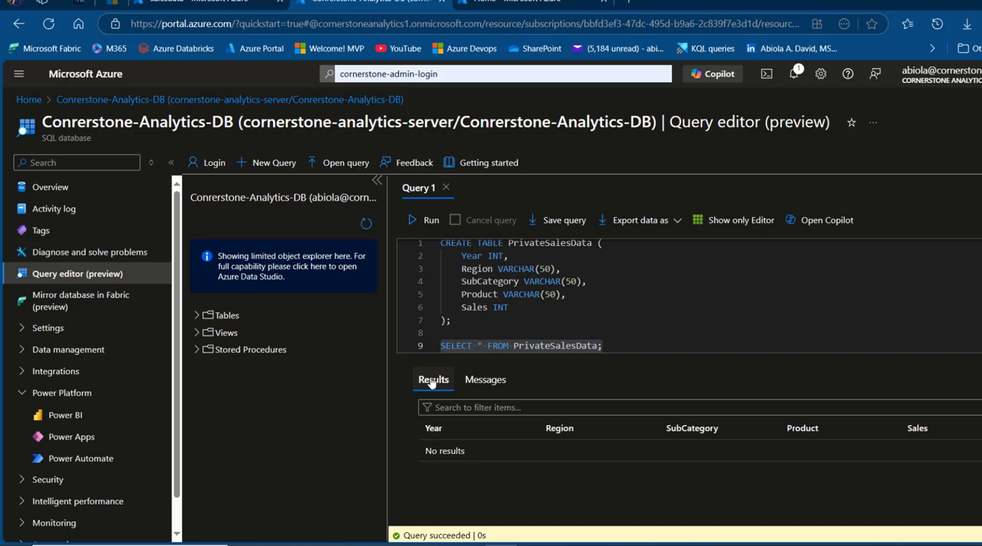
# In the third portal tab, open the Conerstone-Analytics-ADF data factory and launch Azure Data Factory Studio
pyautogui.click(538, 3)
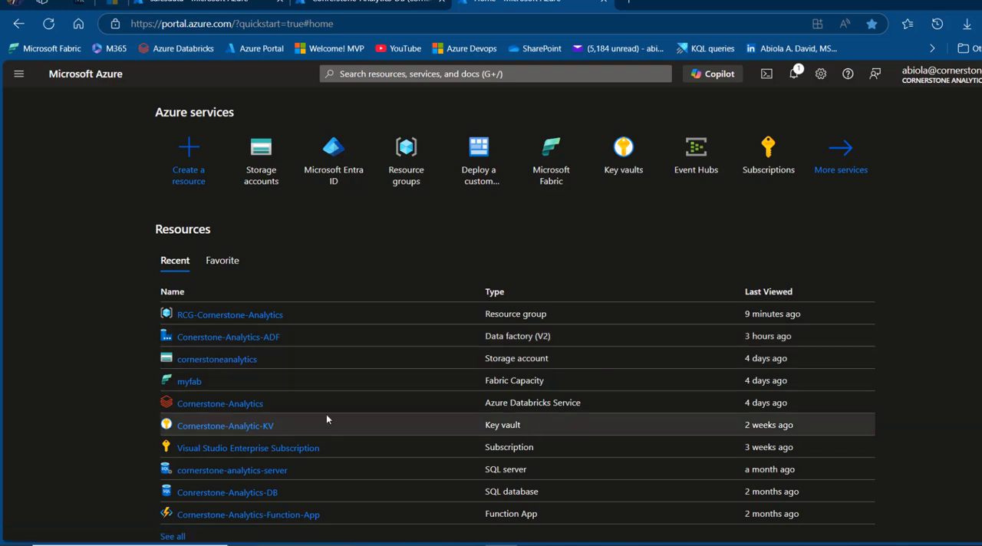
pyautogui.click(248, 341)
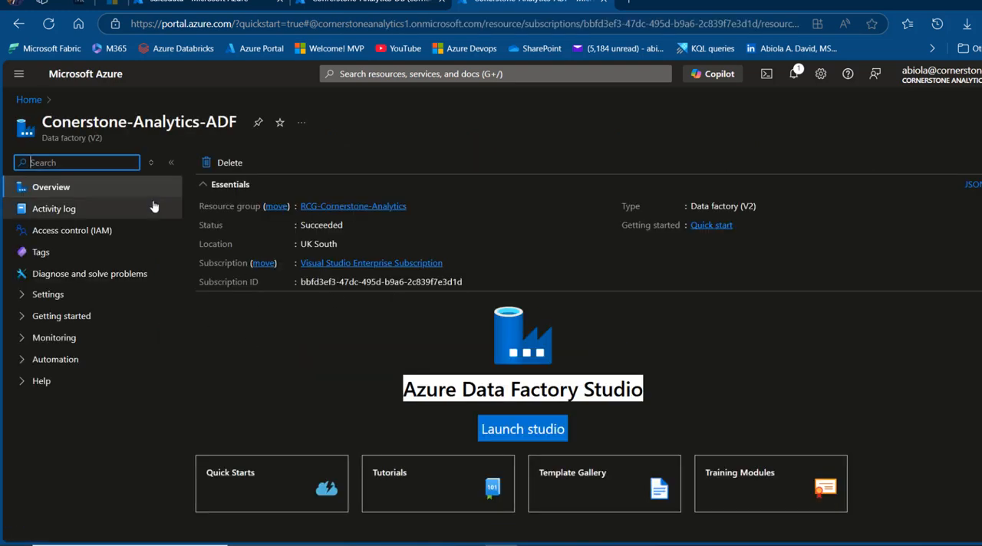
pyautogui.click(538, 432)
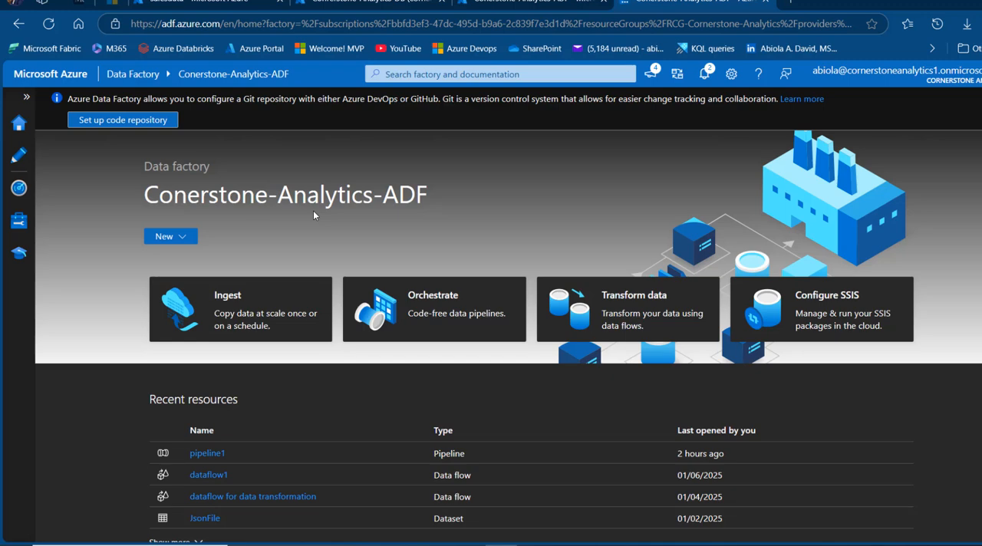
# Start setting up a new Azure, Self-Hosted integration runtime in the data factory, with Azure as its network environment
pyautogui.click(17, 224)
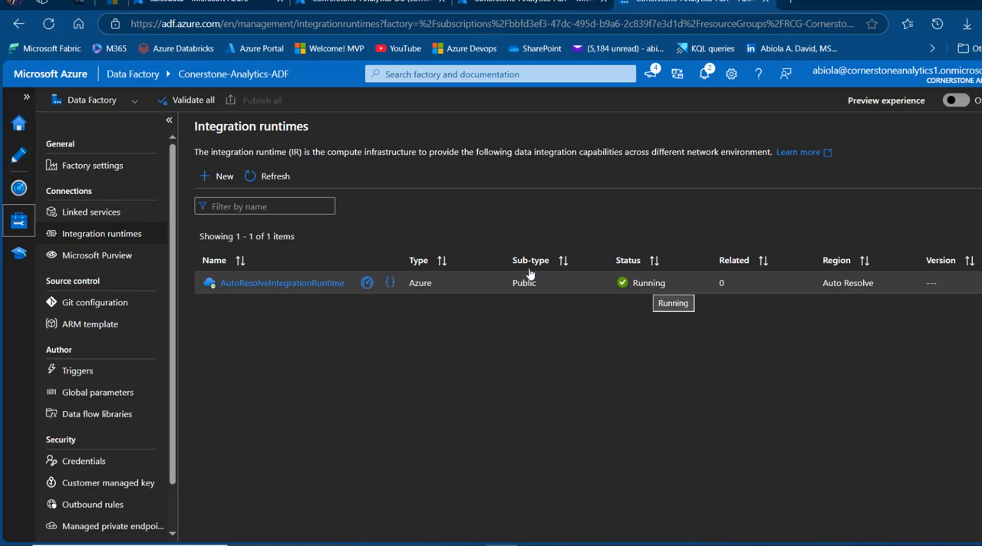
pyautogui.click(215, 177)
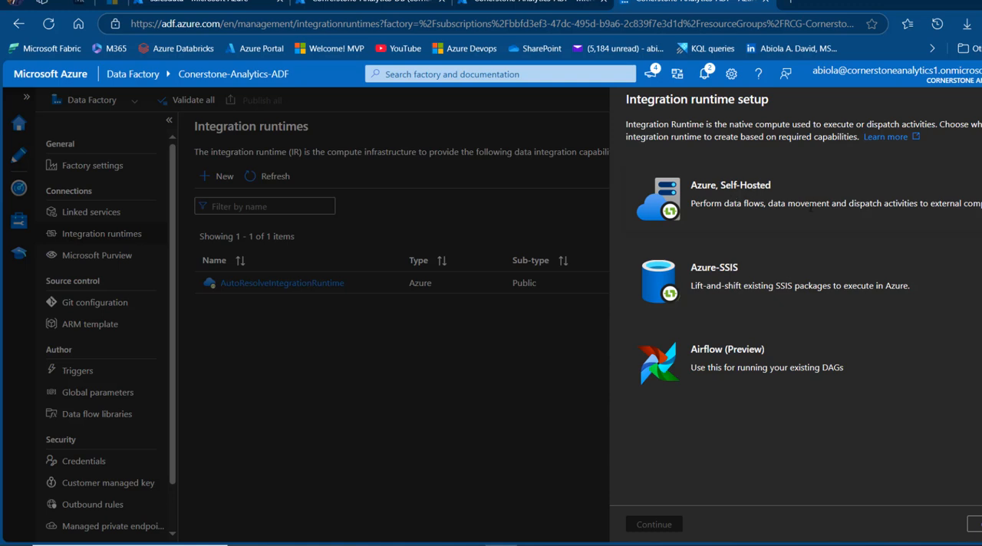
pyautogui.click(731, 197)
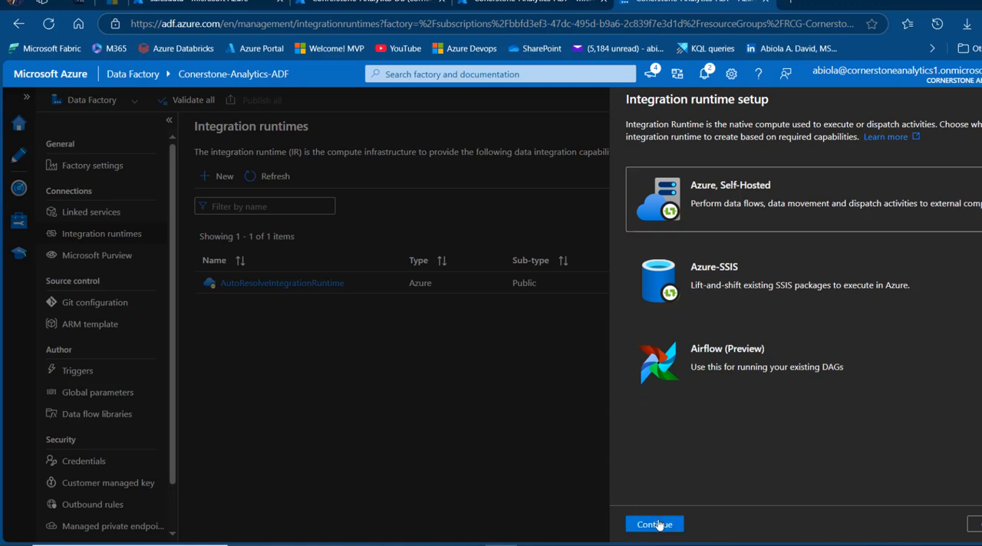
pyautogui.click(658, 523)
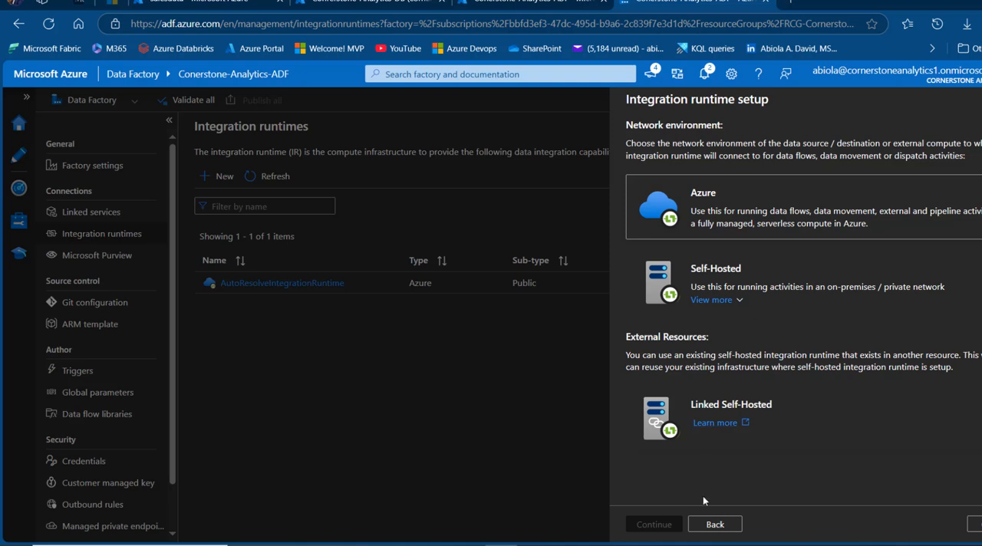
pyautogui.click(653, 524)
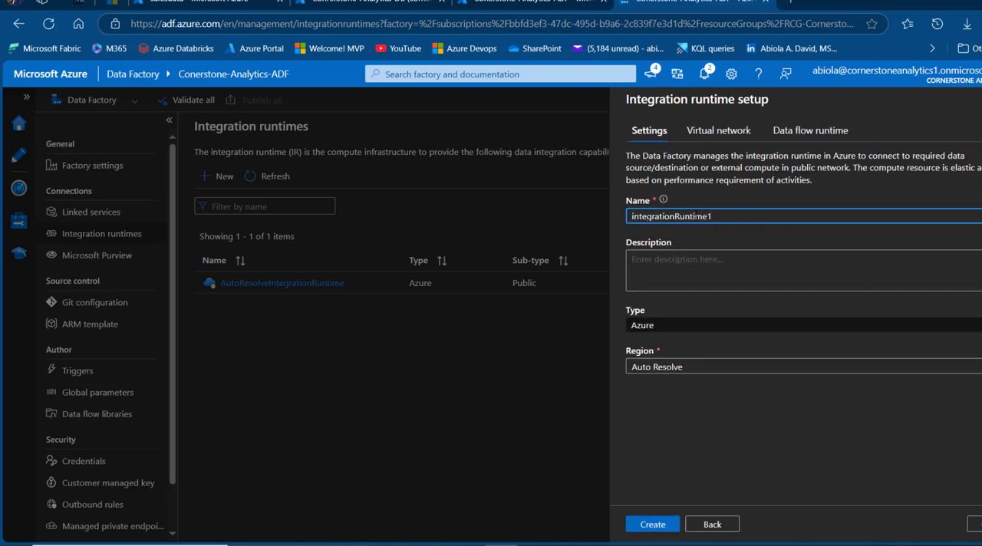
# Name the integration runtime myprivateintegrationruntime, describe it as "demo integration runtime" and set its region to UK South
pyautogui.moveTo(726, 217); pyautogui.dragTo(577, 218)
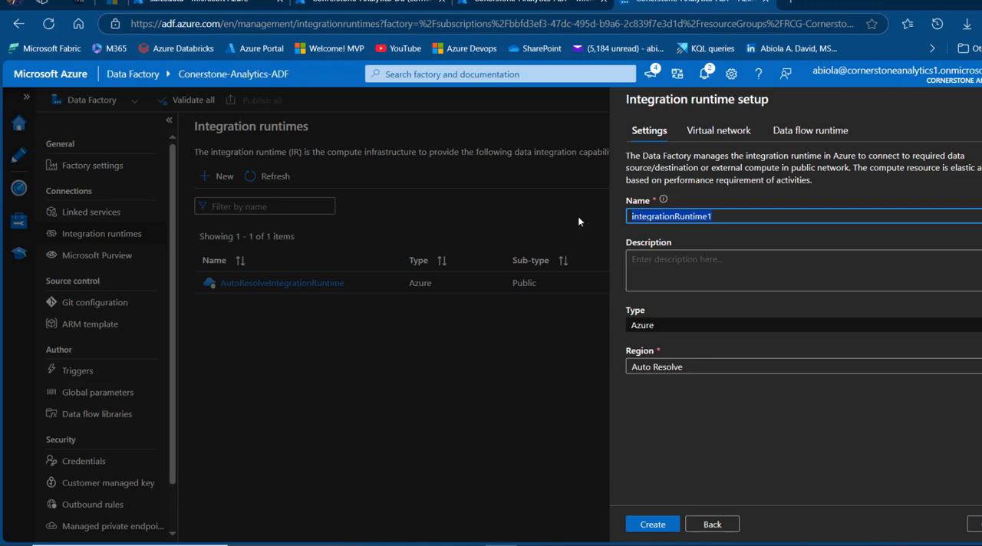
pyautogui.write('myprivateintegrationruntime')
pyautogui.click(726, 275)
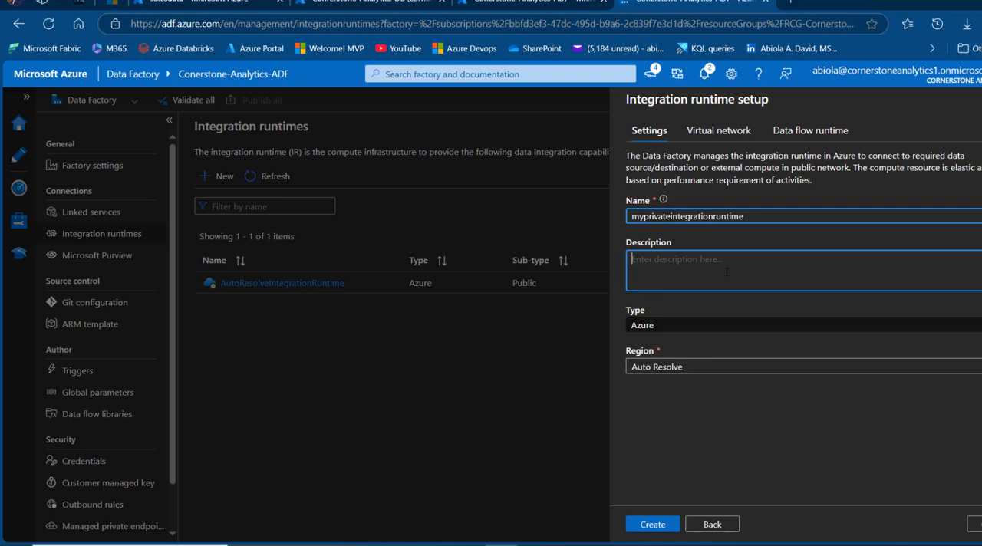
pyautogui.write('d')
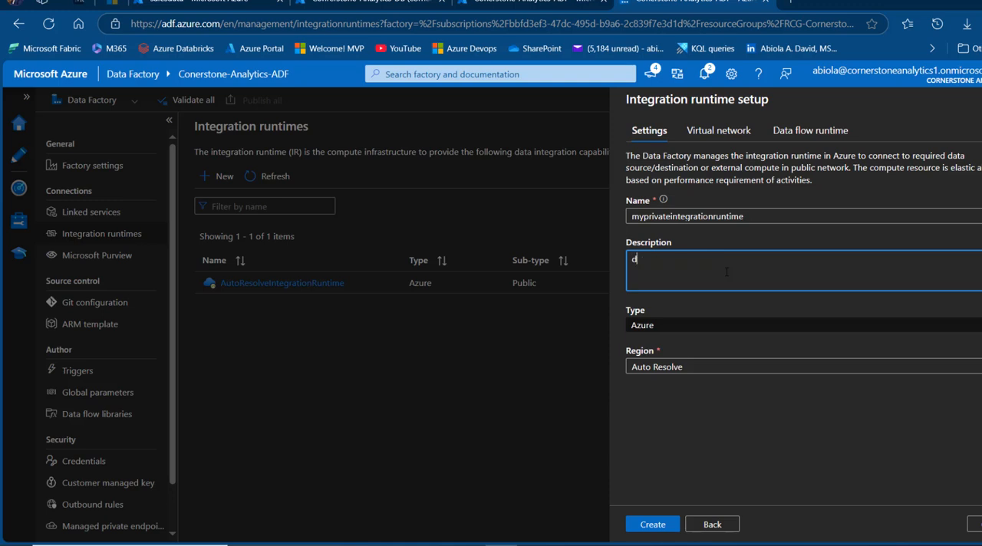
pyautogui.write('emo integration runtime')
pyautogui.click(704, 369)
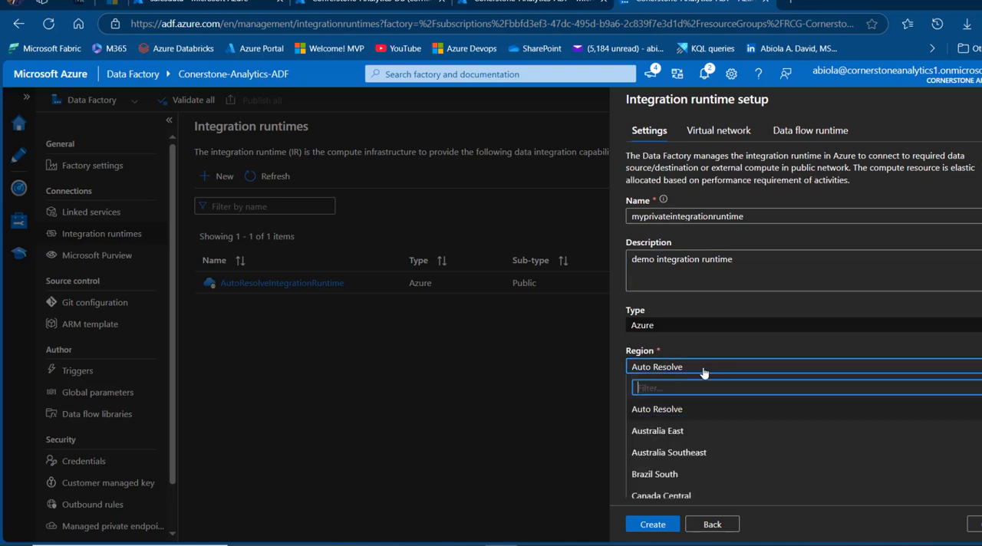
pyautogui.write('uk')
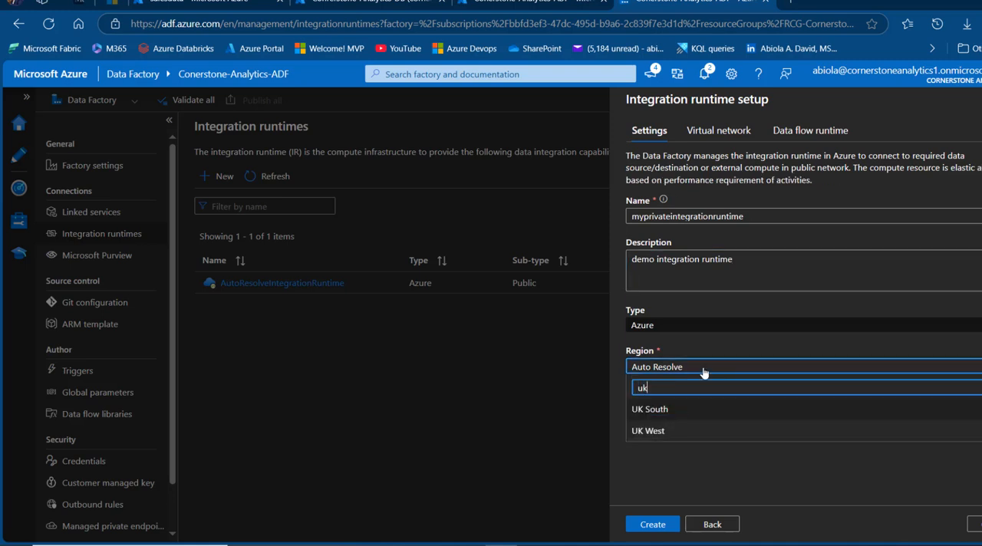
pyautogui.click(643, 411)
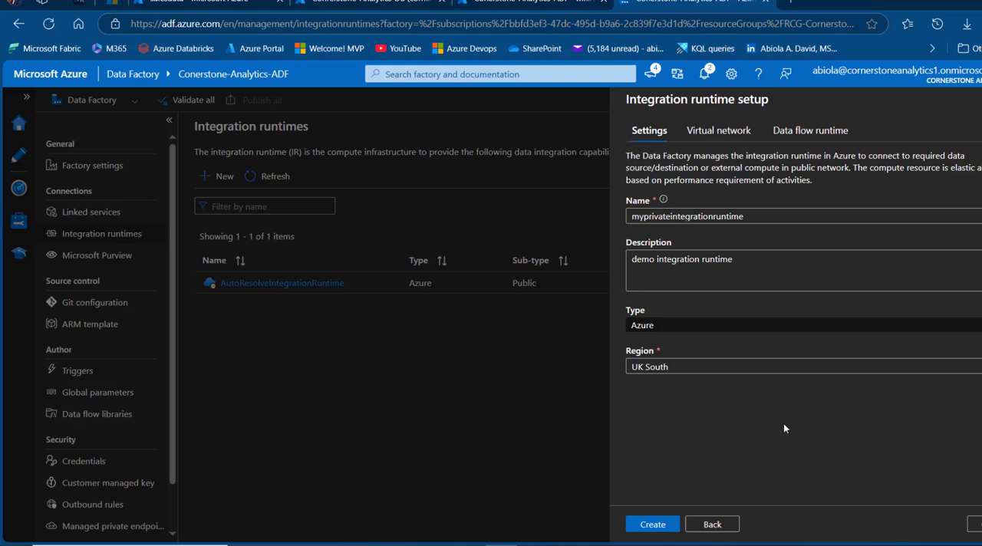
# Enable the virtual network configuration for the integration runtime, keeping interactive authoring on, and create the runtime
pyautogui.click(711, 142)
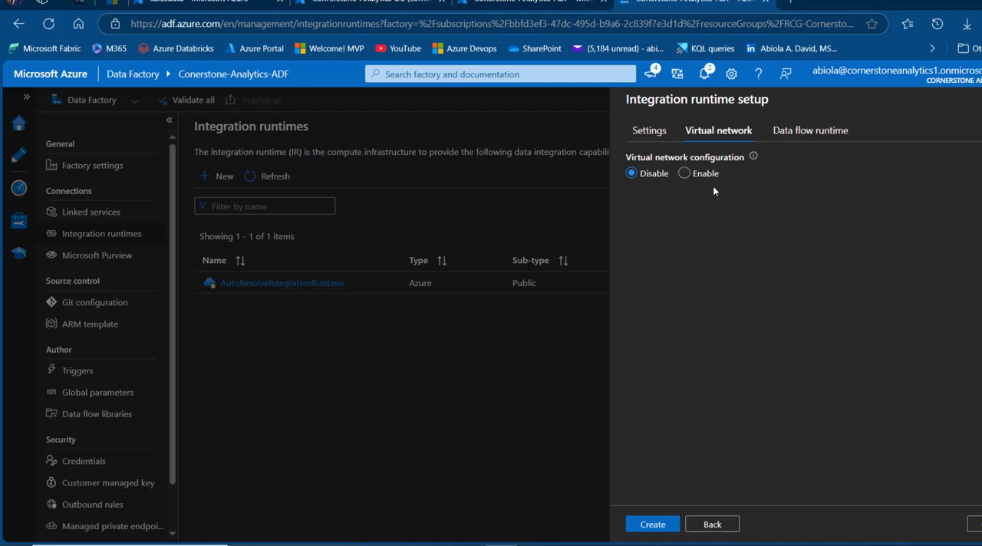
pyautogui.click(684, 175)
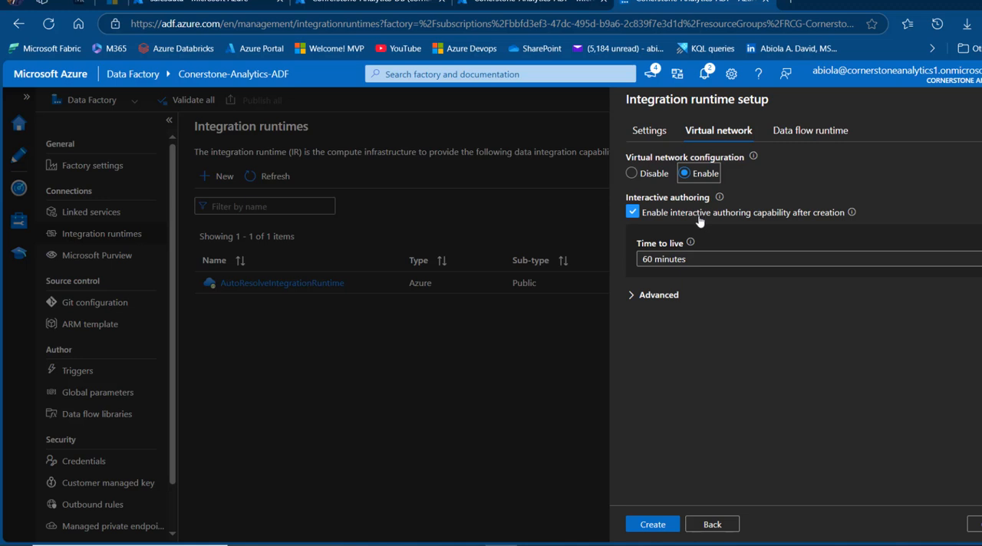
pyautogui.click(750, 255)
pyautogui.click(748, 232)
pyautogui.click(652, 524)
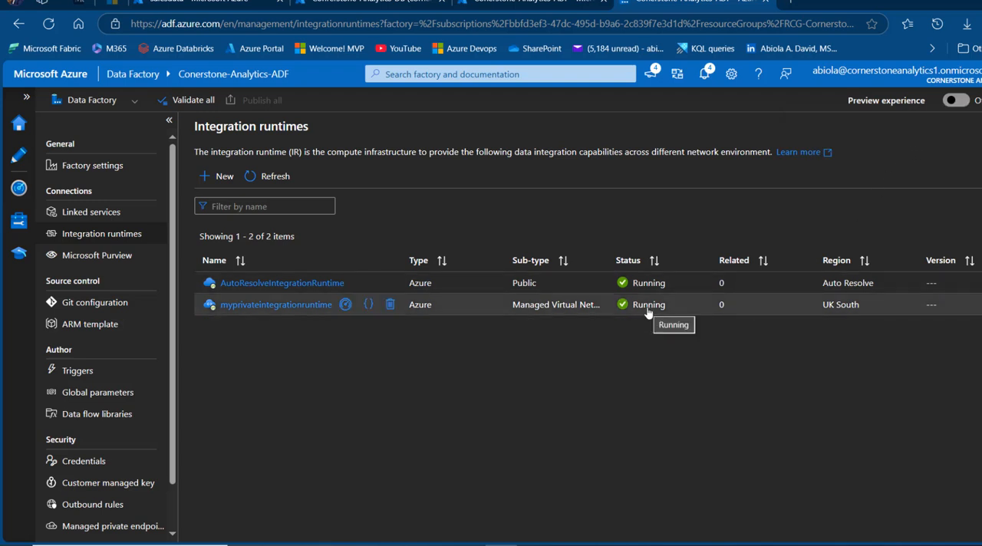
# Start a new managed private endpoint in the data factory for Azure Blob Storage
pyautogui.click(123, 529)
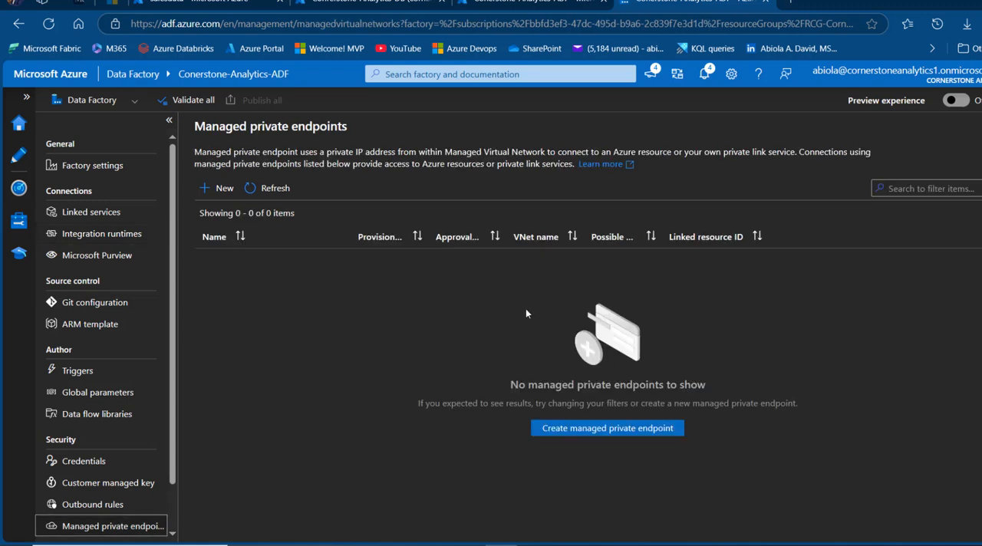
pyautogui.click(219, 188)
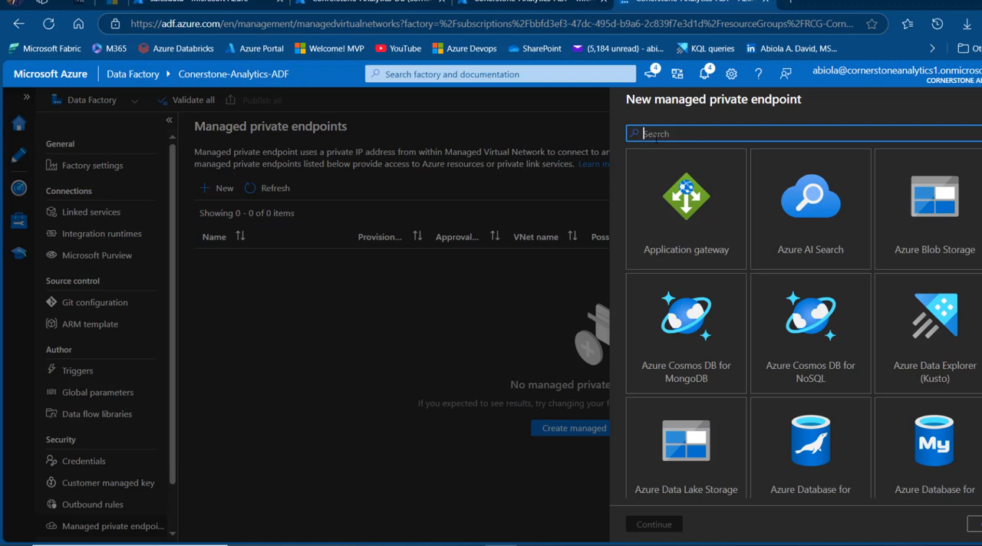
pyautogui.write('azure bl')
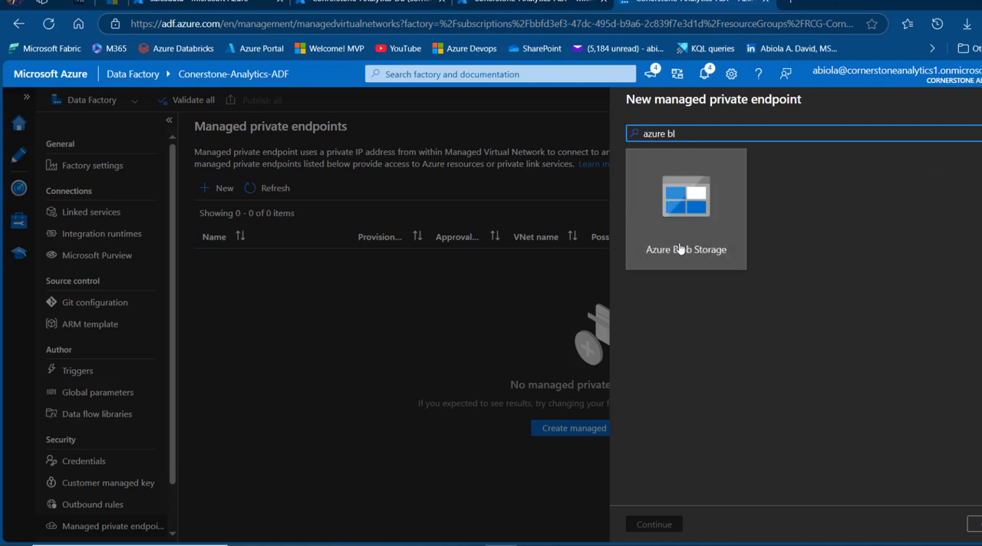
pyautogui.click(680, 248)
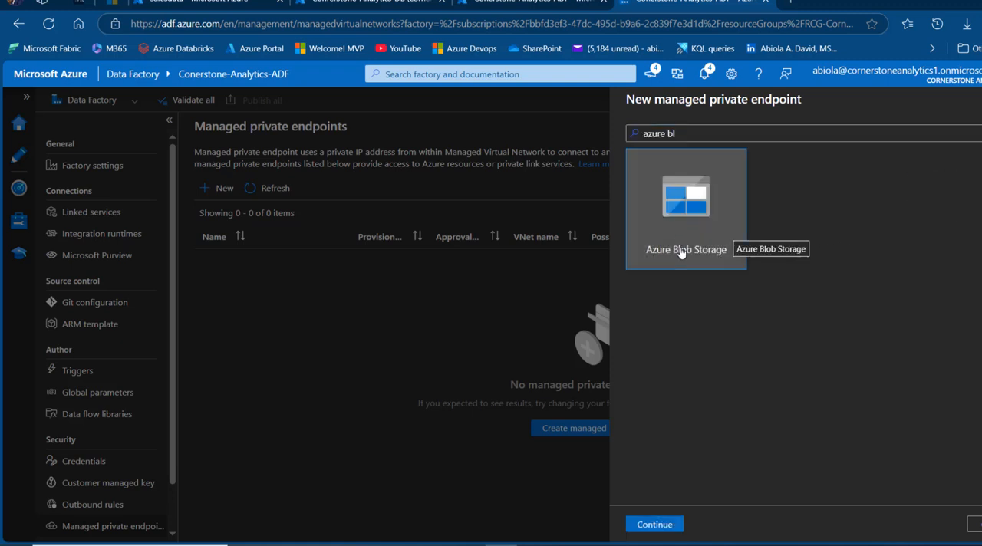
pyautogui.click(654, 527)
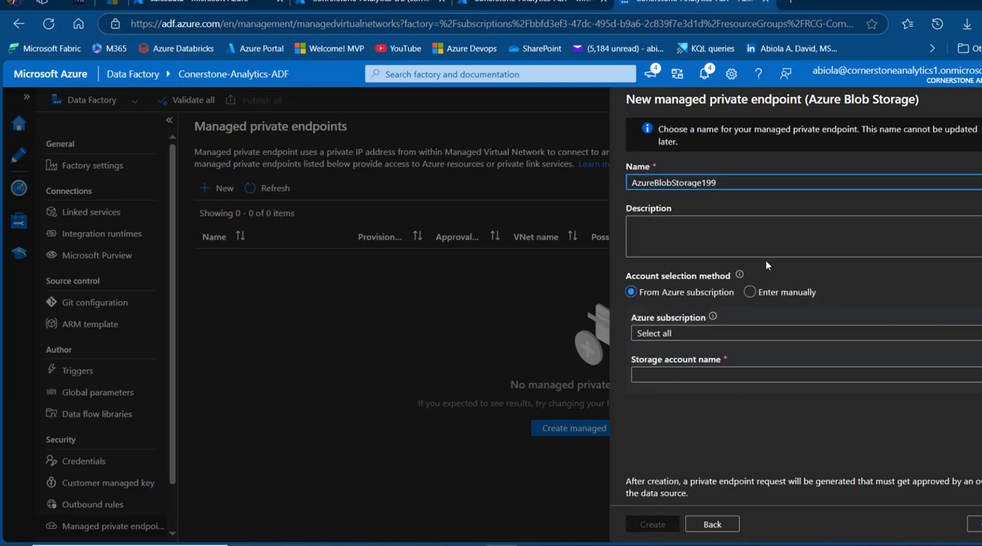
# Create the endpoint as AzureBlobStoragePrivateEndpoint, using the Visual Studio Enterprise Subscription and the storage account storageaccountprivate1
pyautogui.press('BackSpace')
pyautogui.press('BackSpace')
pyautogui.press('BackSpace')
pyautogui.write('PrivateEndpoint')
pyautogui.click(705, 339)
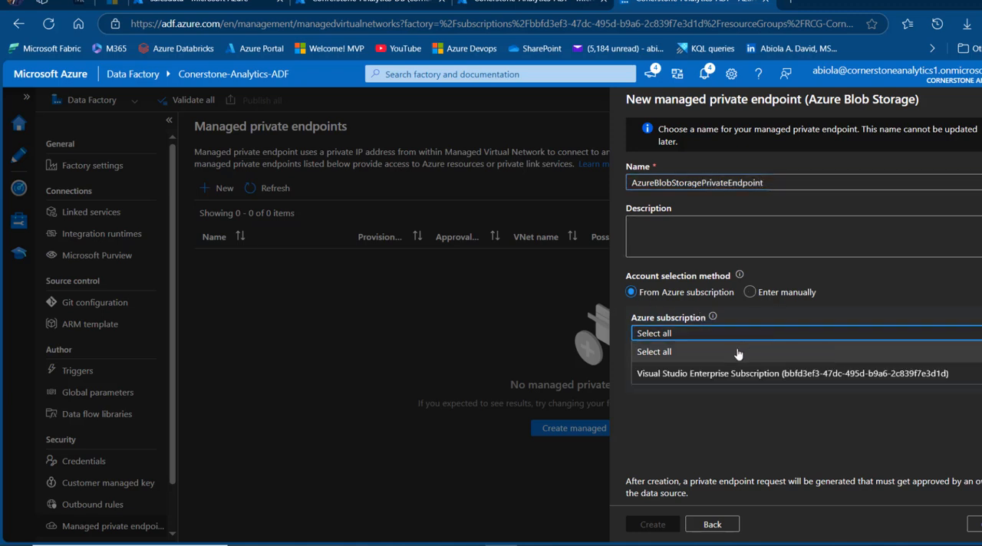
pyautogui.click(740, 375)
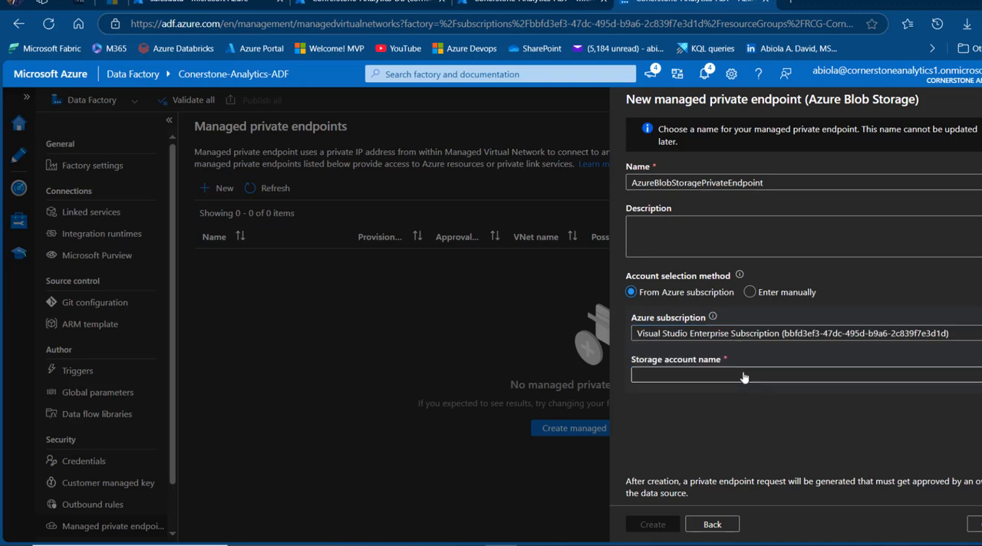
pyautogui.click(846, 377)
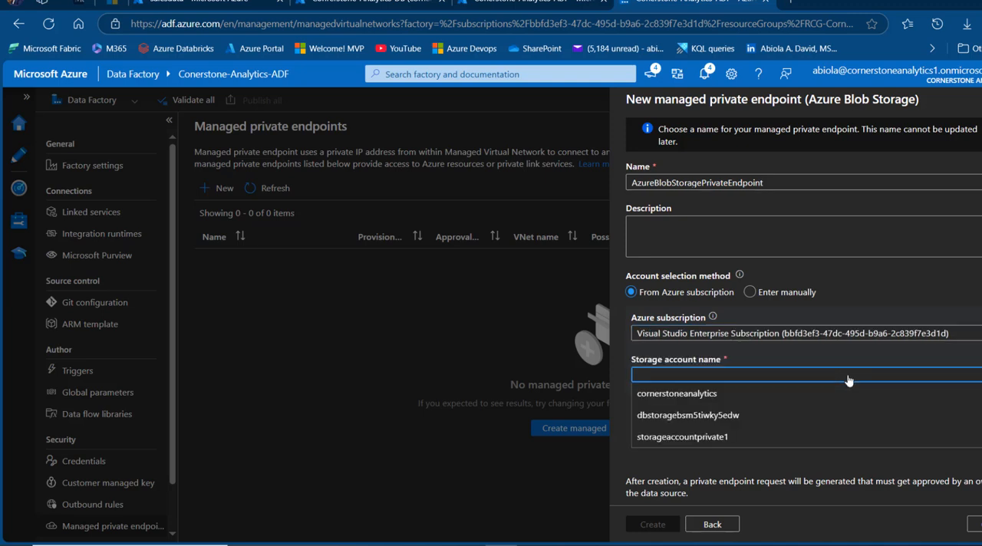
pyautogui.click(707, 443)
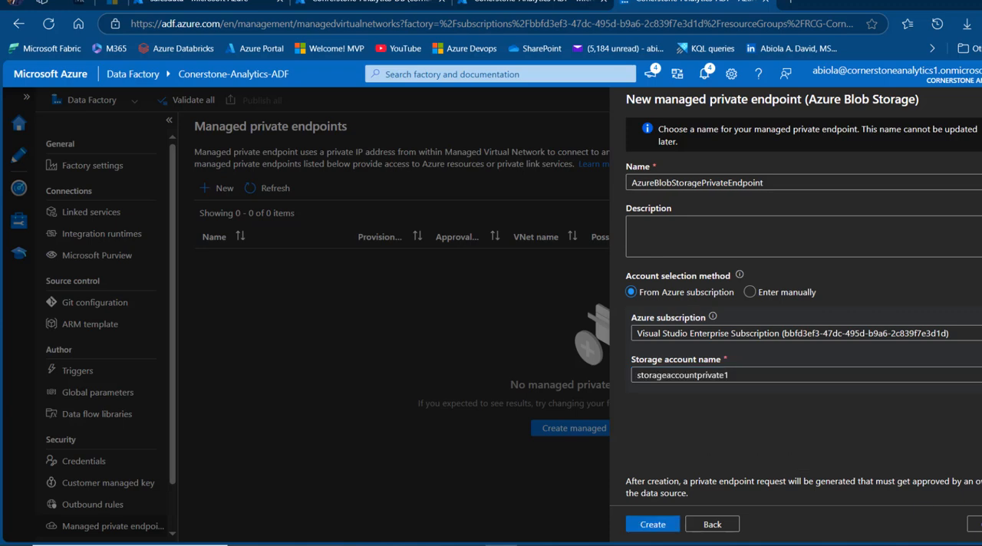
pyautogui.click(654, 525)
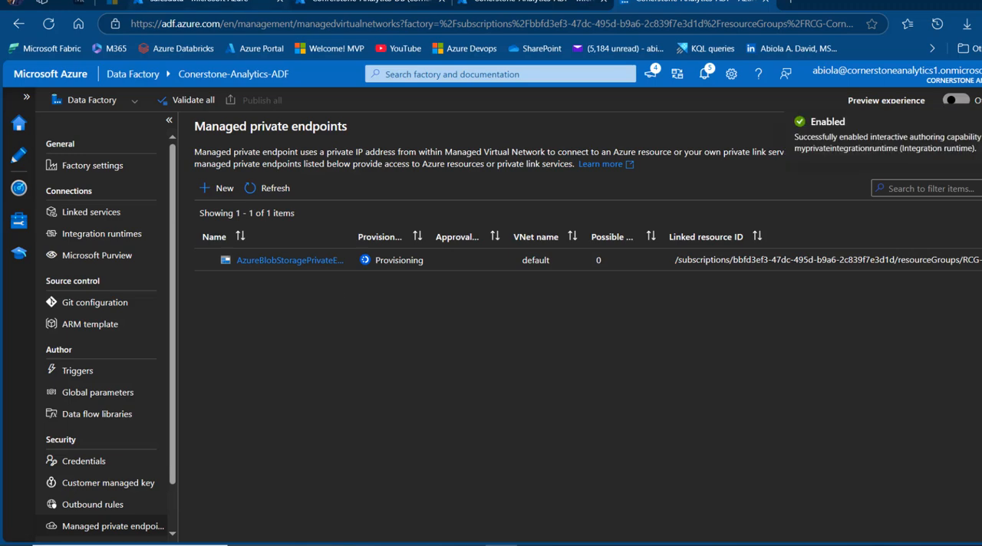
# In the first portal tab, open the private endpoint connections in the networking settings of storageaccountprivate1
pyautogui.click(259, 2)
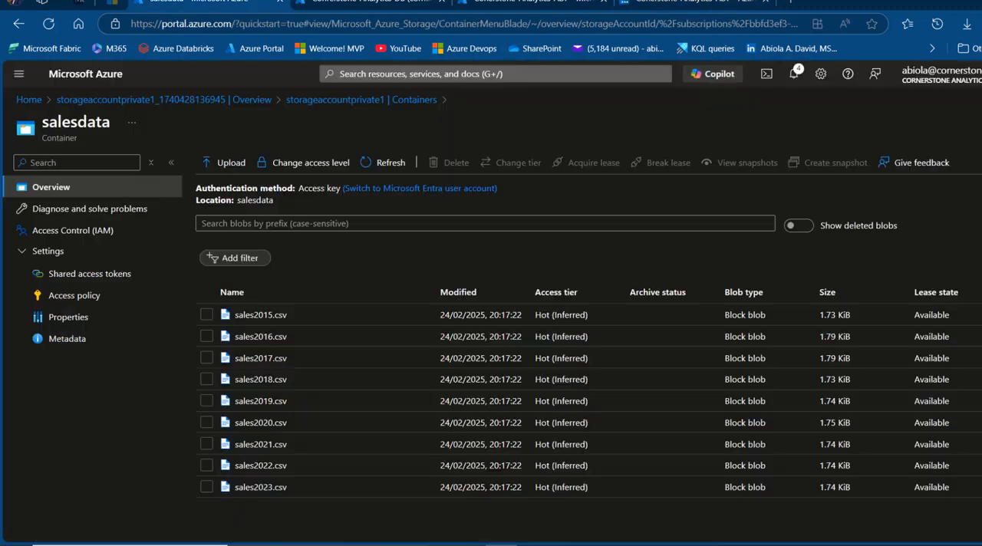
pyautogui.click(28, 100)
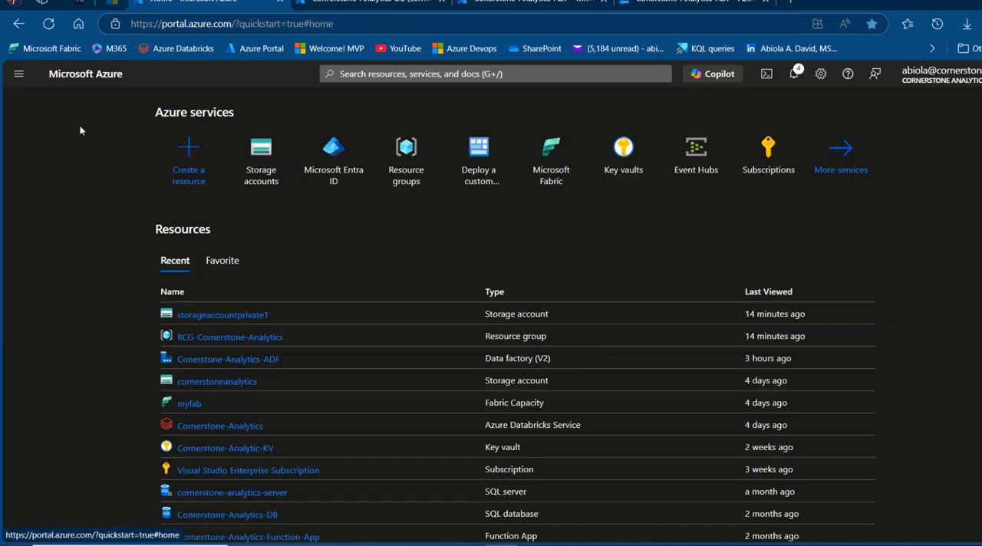
pyautogui.click(223, 314)
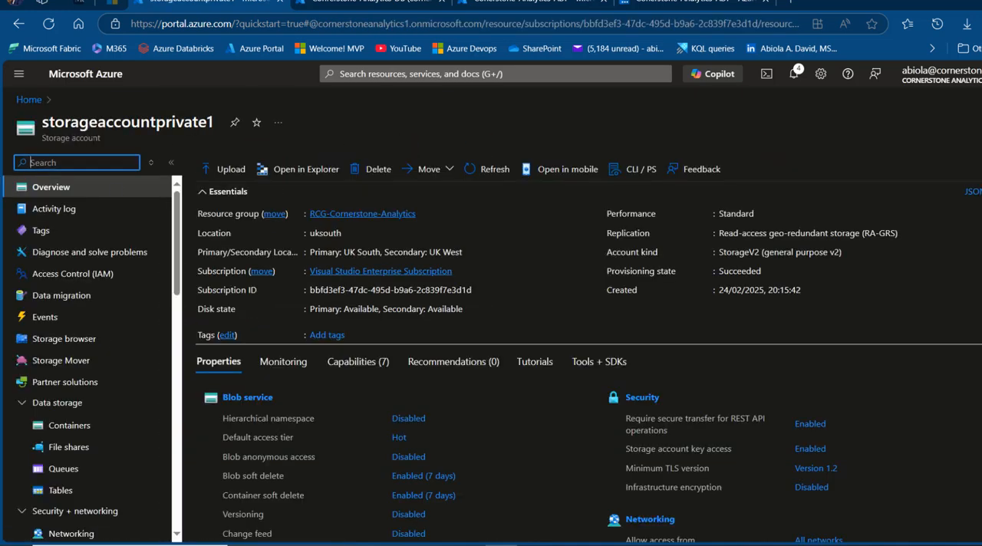
pyautogui.write('net')
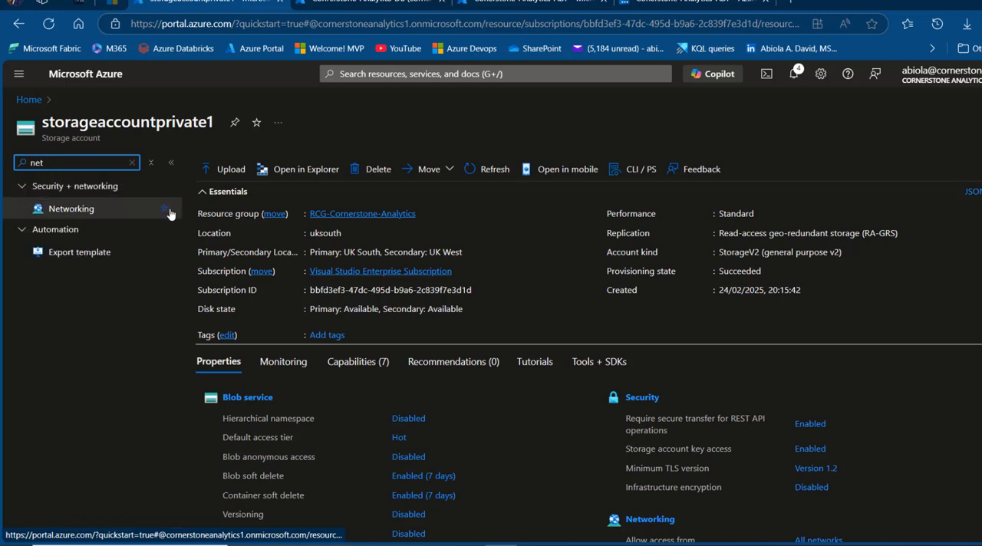
pyautogui.click(86, 212)
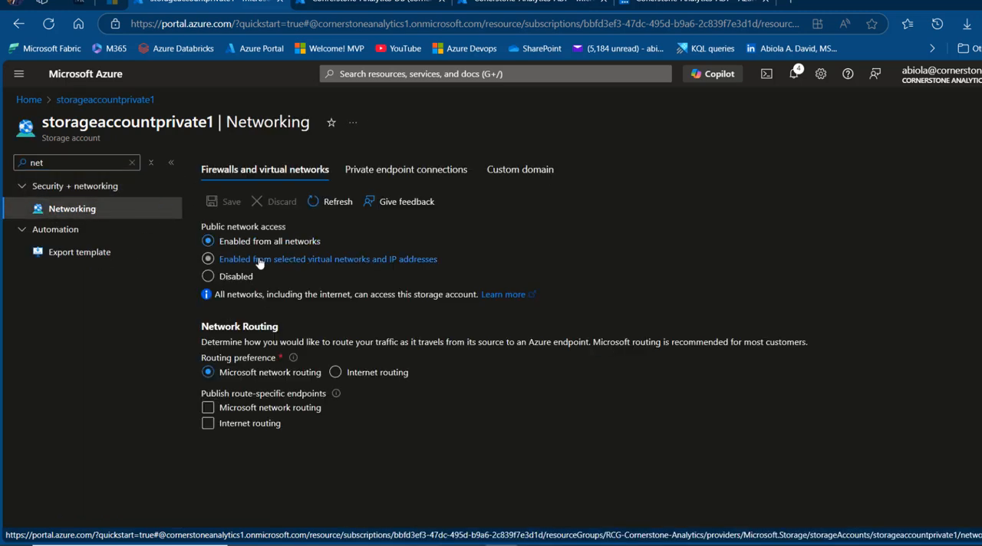
pyautogui.click(429, 171)
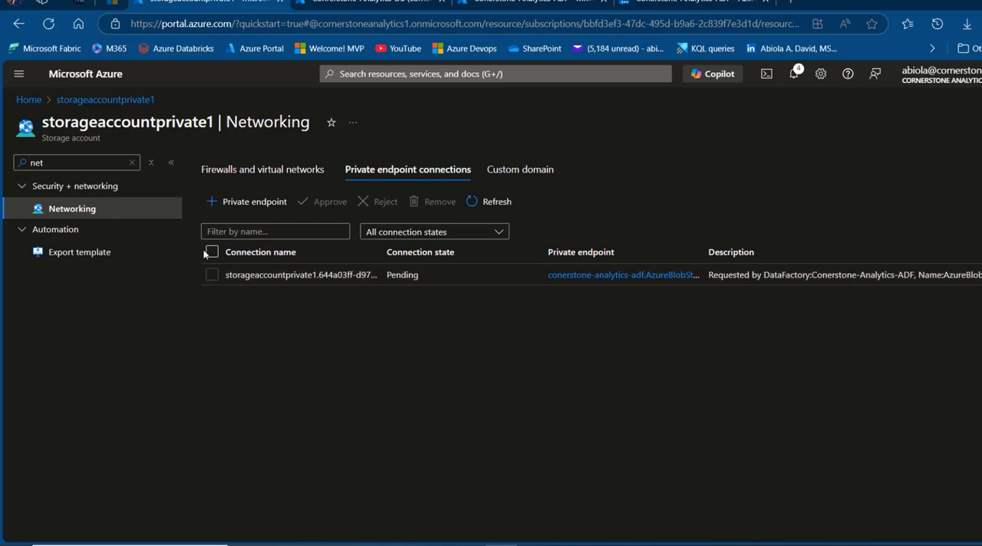
# Approve the pending private endpoint connection requested by the Conerstone-Analytics-ADF data factory
pyautogui.click(212, 274)
pyautogui.click(338, 211)
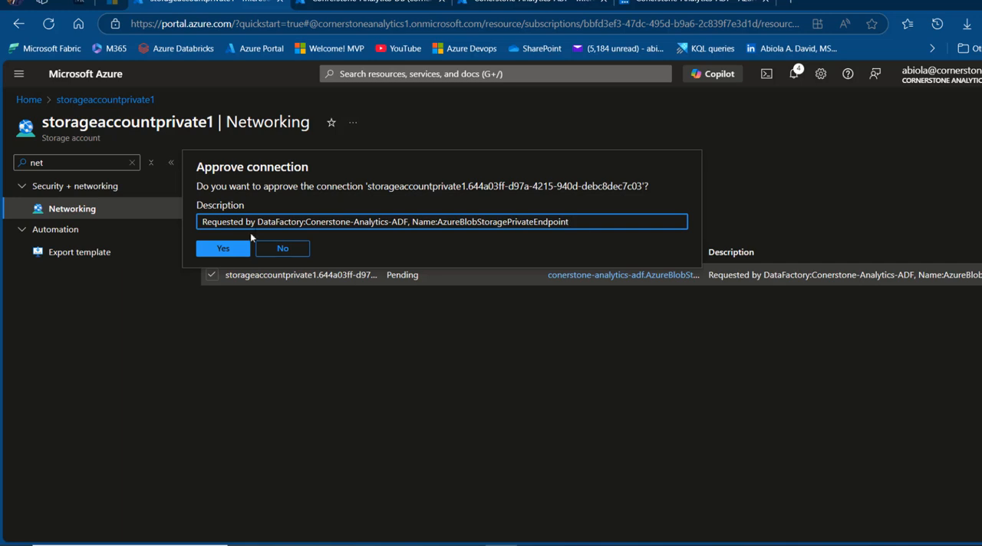
pyautogui.click(228, 251)
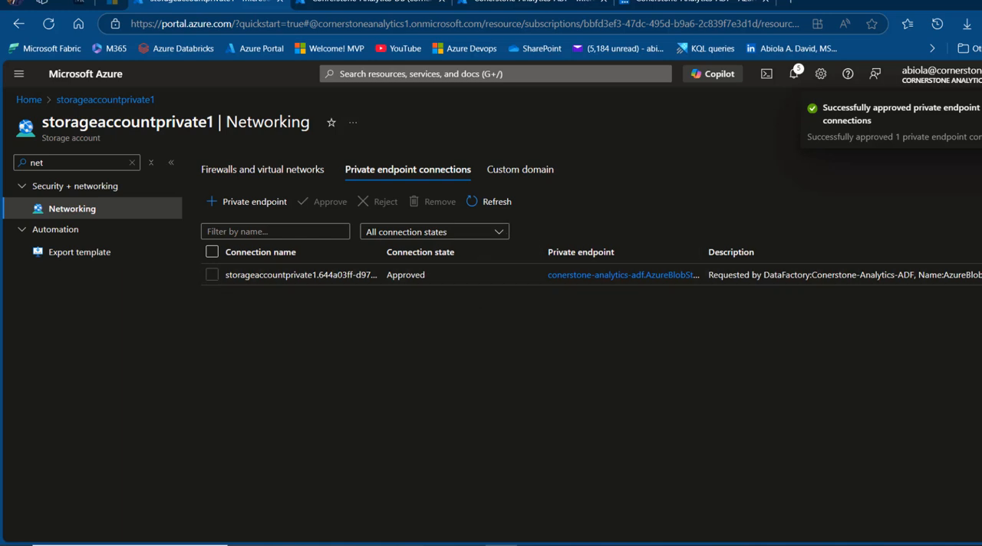
# Return to the Data Factory Studio tab and refresh the managed private endpoints list to check the blob storage endpoint's status
pyautogui.click(694, 3)
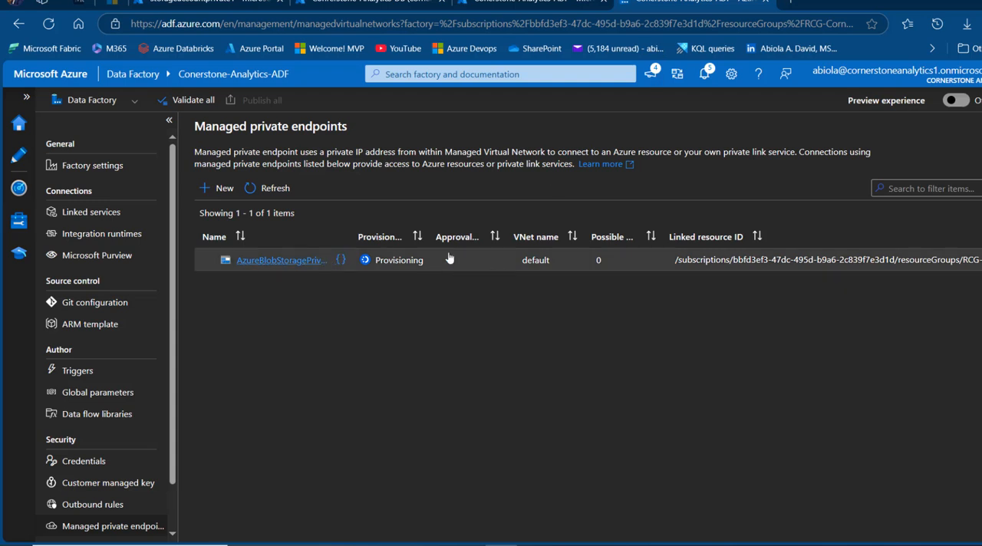
pyautogui.click(269, 189)
pyautogui.click(270, 190)
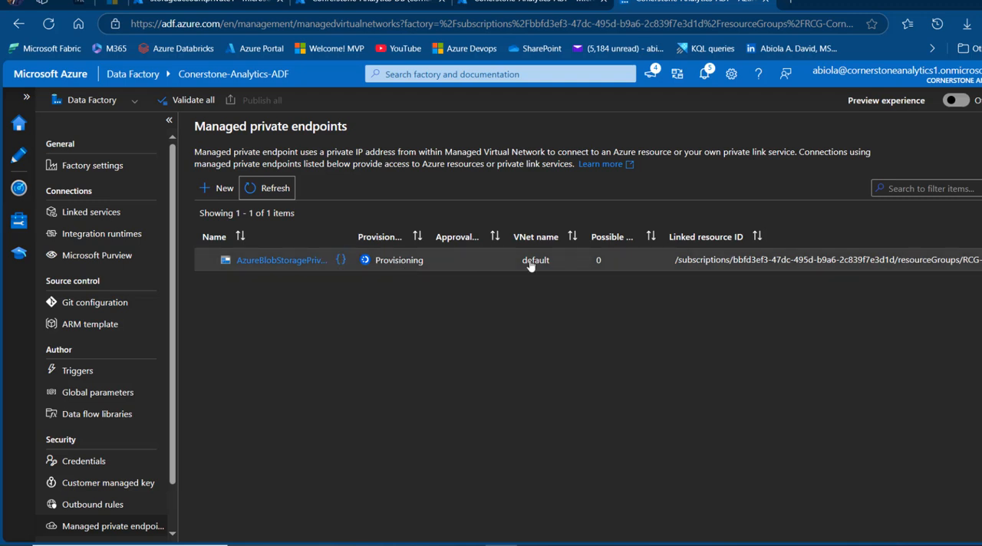
pyautogui.click(267, 196)
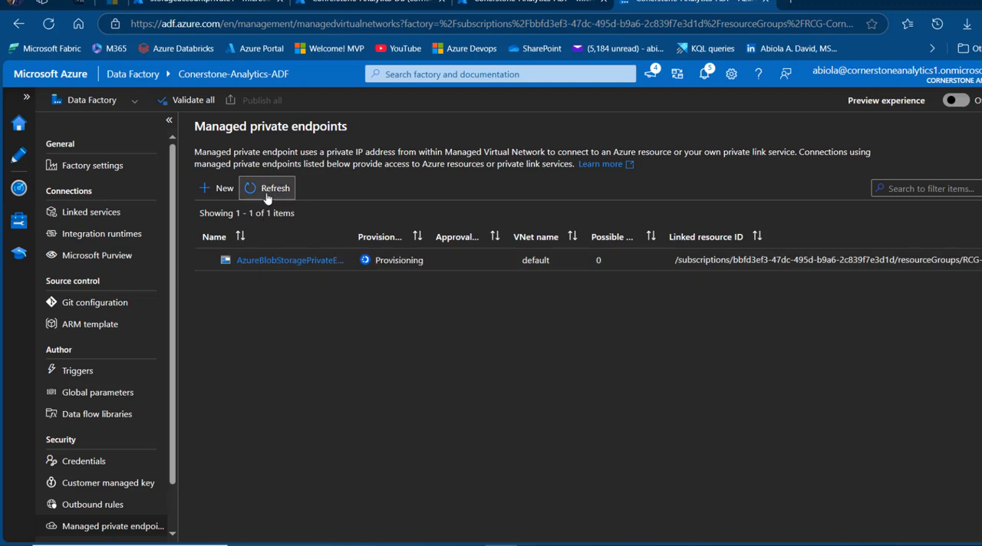
# Refresh the managed private endpoints list, and start a new linked service for Azure Blob Storage
pyautogui.click(267, 196)
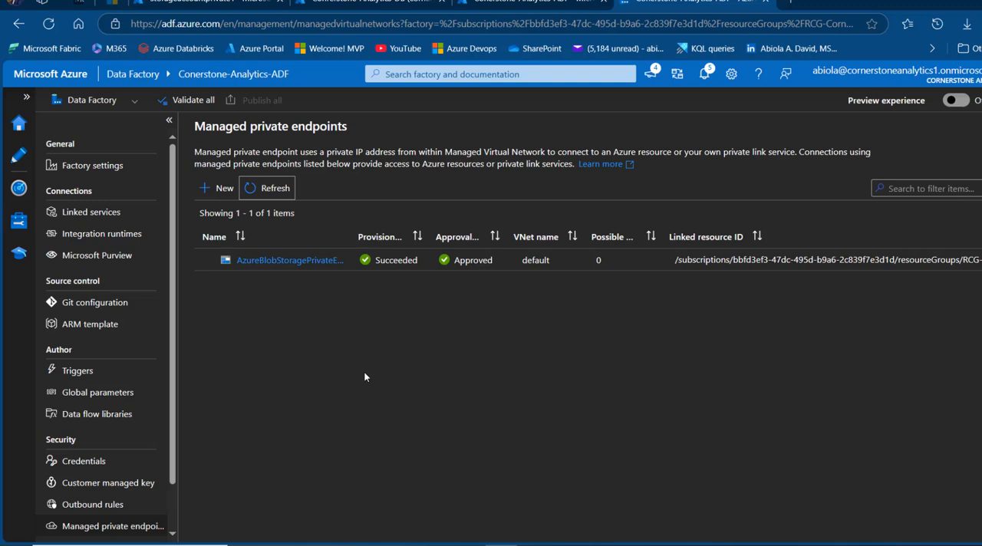
pyautogui.click(80, 213)
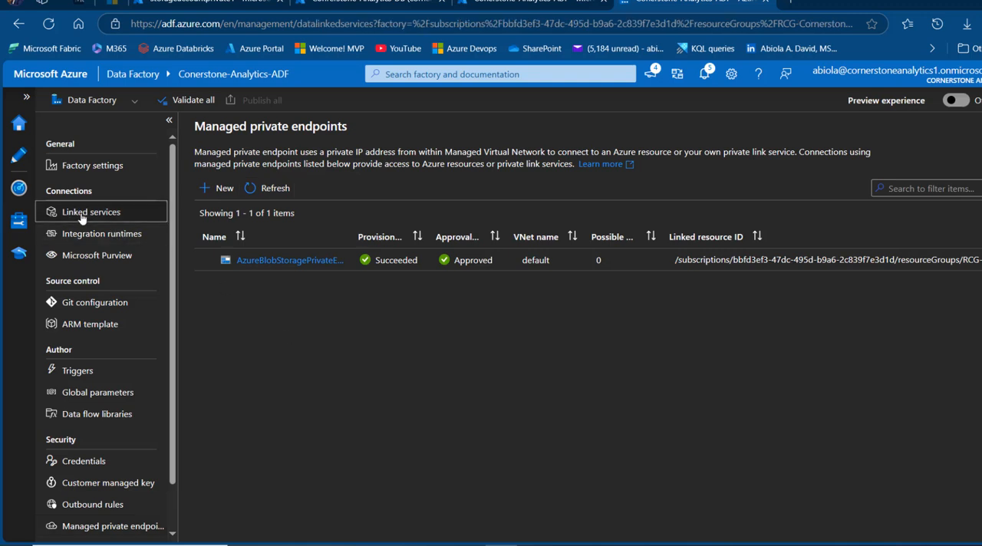
pyautogui.click(230, 178)
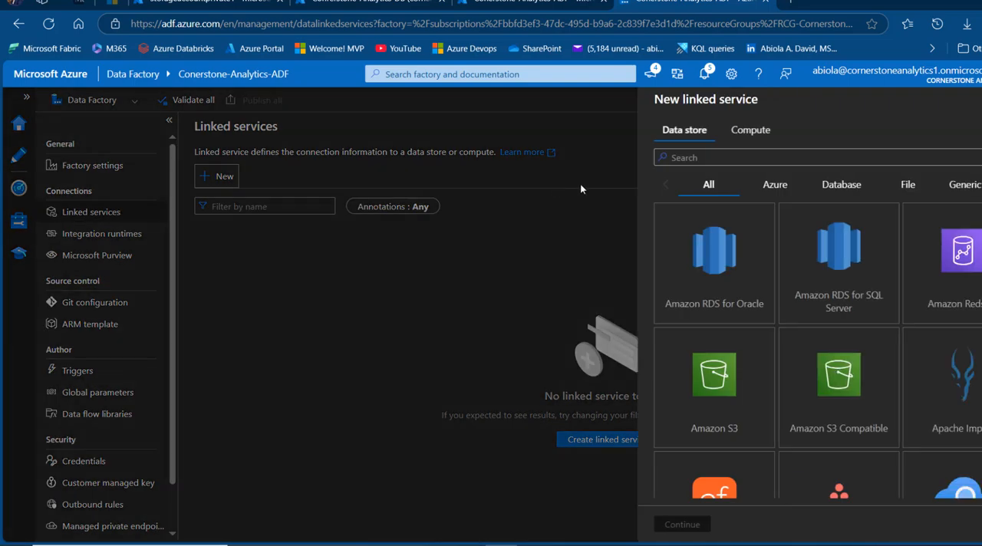
pyautogui.write('blob')
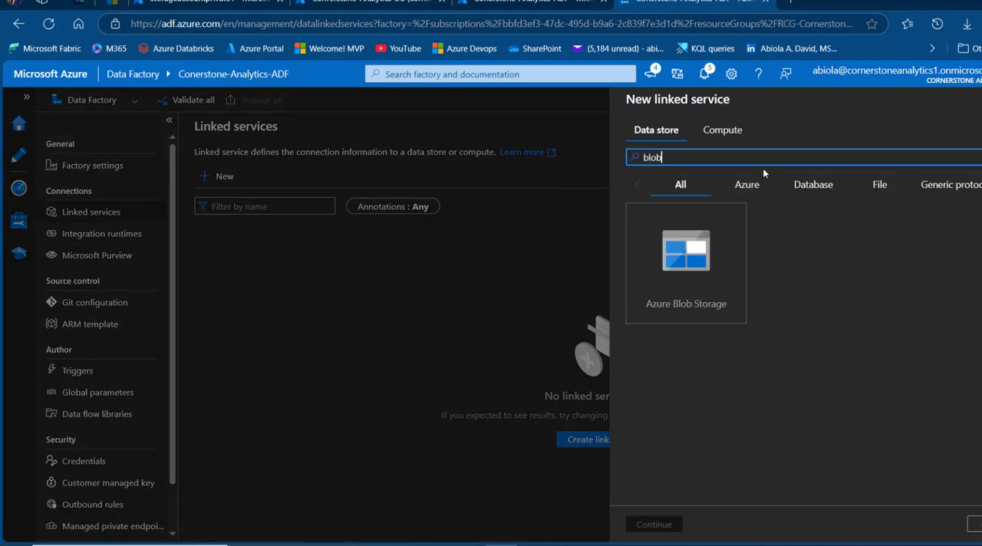
pyautogui.click(741, 230)
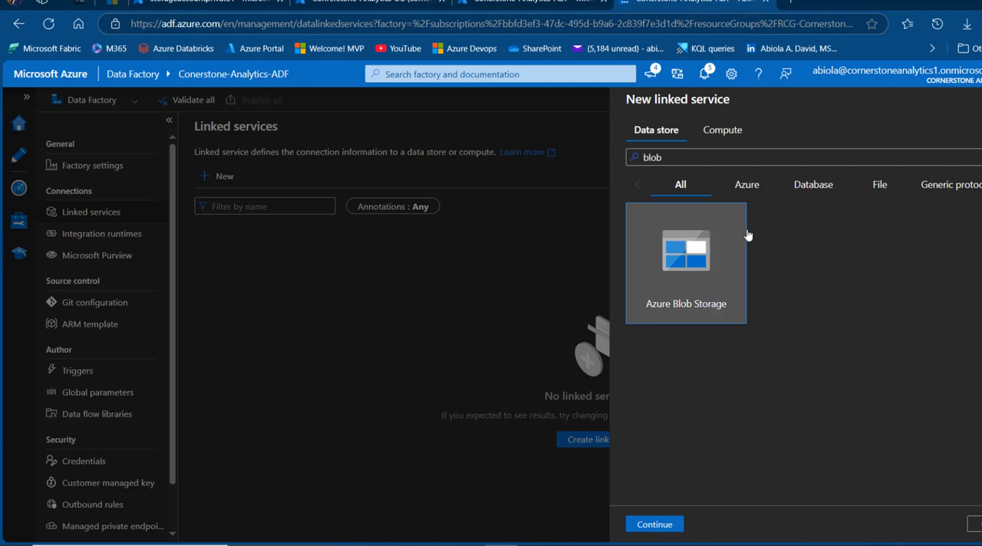
pyautogui.click(654, 524)
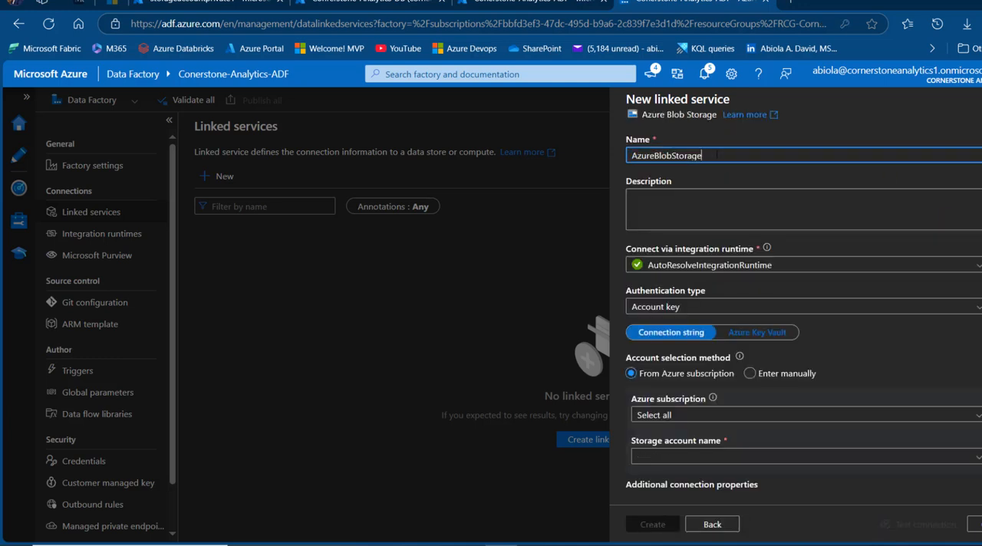
# Name the linked service AzureBlobStorageLinkedService and connect it through myprivateintegrationruntime (Managed Virtual Network)
pyautogui.write('LinkedService')
pyautogui.click(707, 265)
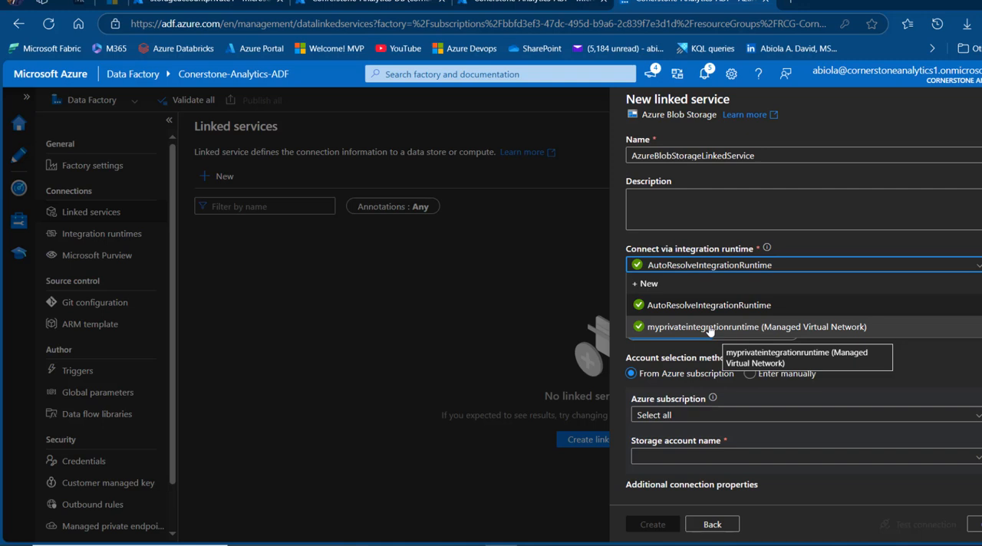
pyautogui.click(709, 327)
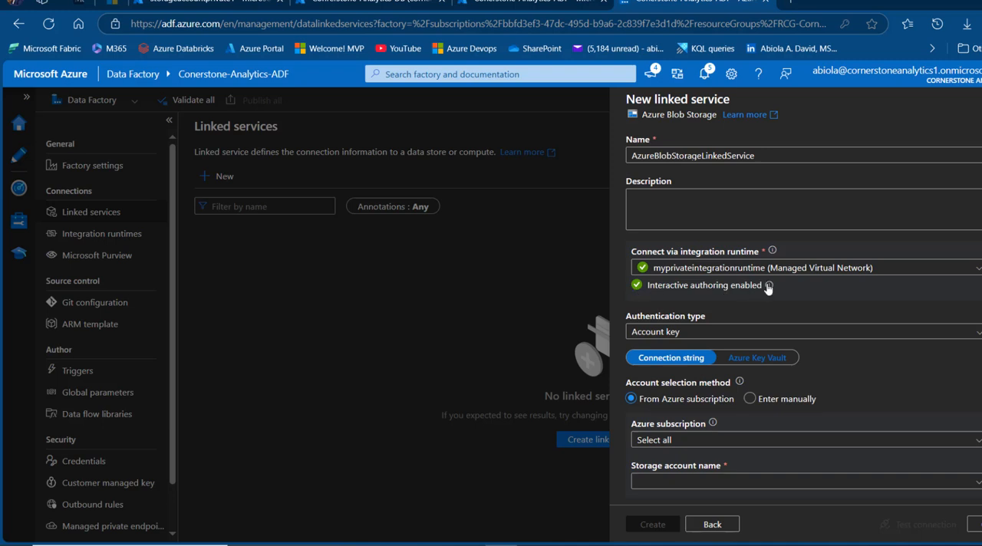
pyautogui.moveTo(769, 288)
# Test and create the linked service against storageaccountprivate1 in the Visual Studio Enterprise Subscription
pyautogui.click(758, 443)
pyautogui.click(696, 481)
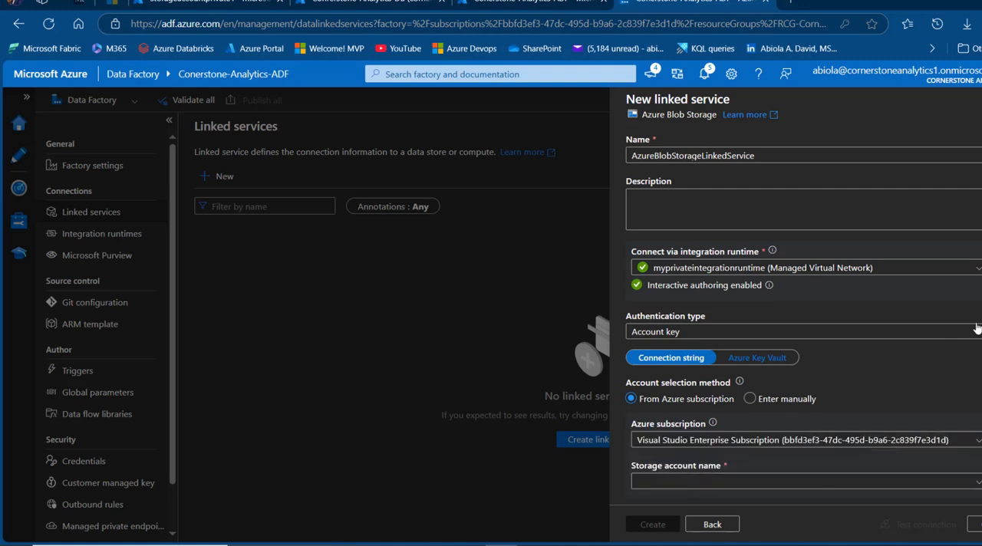
pyautogui.scroll(-2, 803, 310)
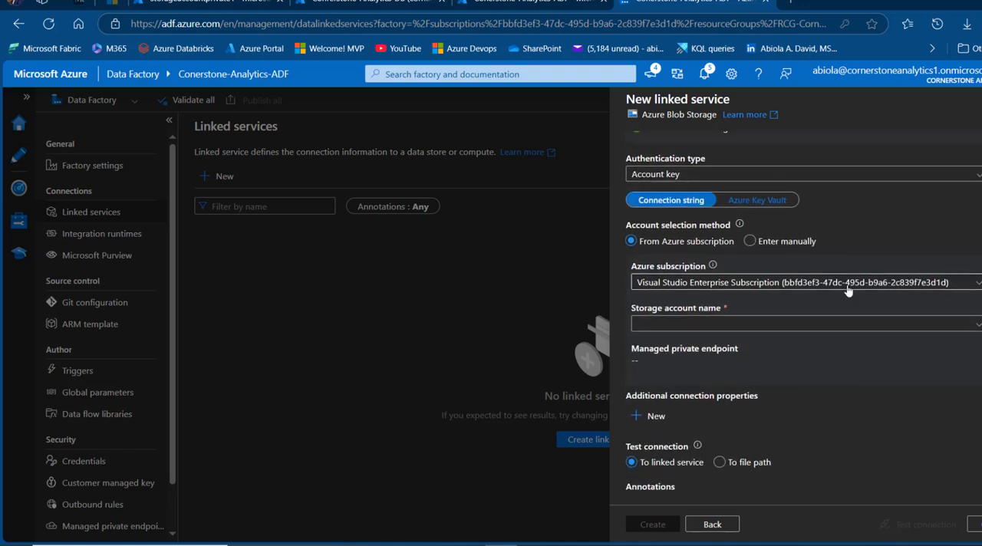
pyautogui.click(916, 323)
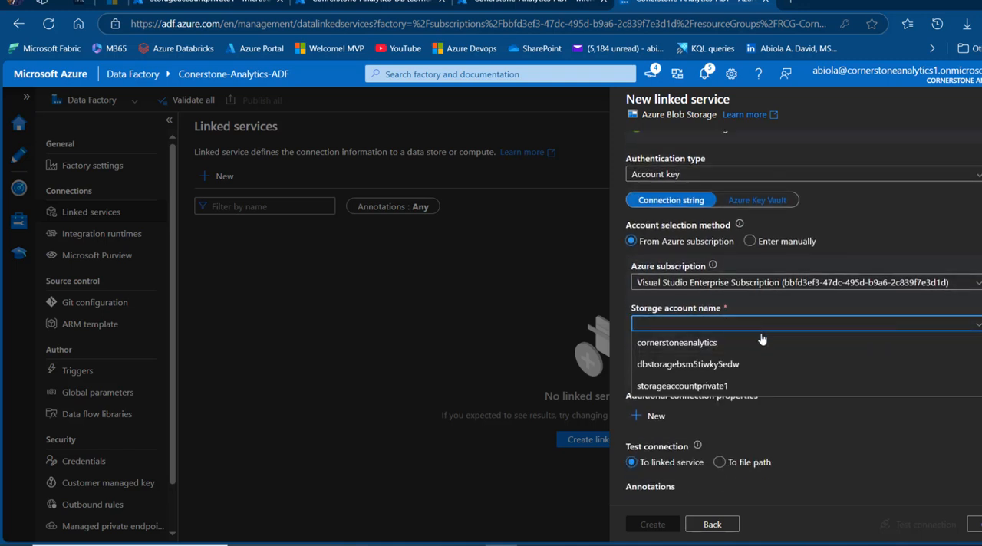
pyautogui.click(697, 388)
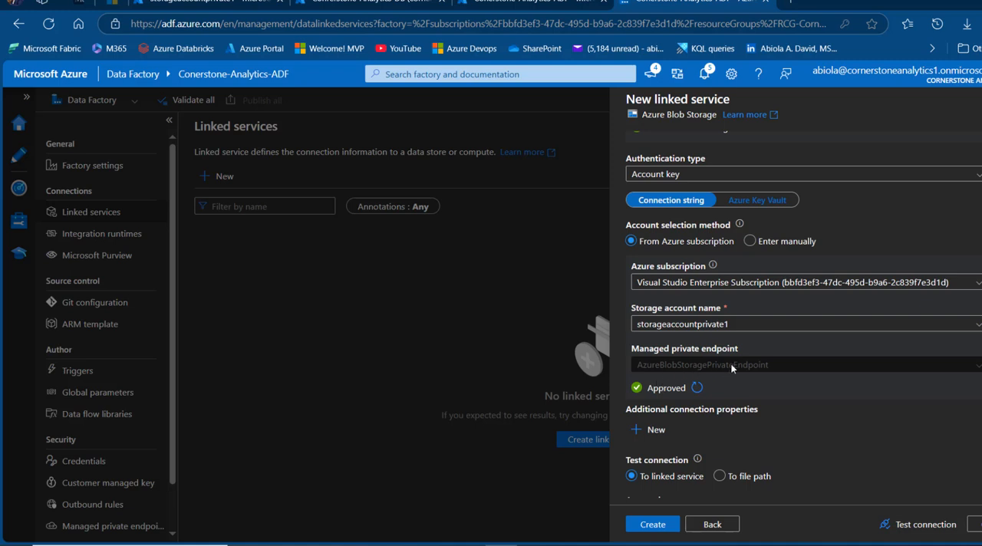
pyautogui.click(929, 529)
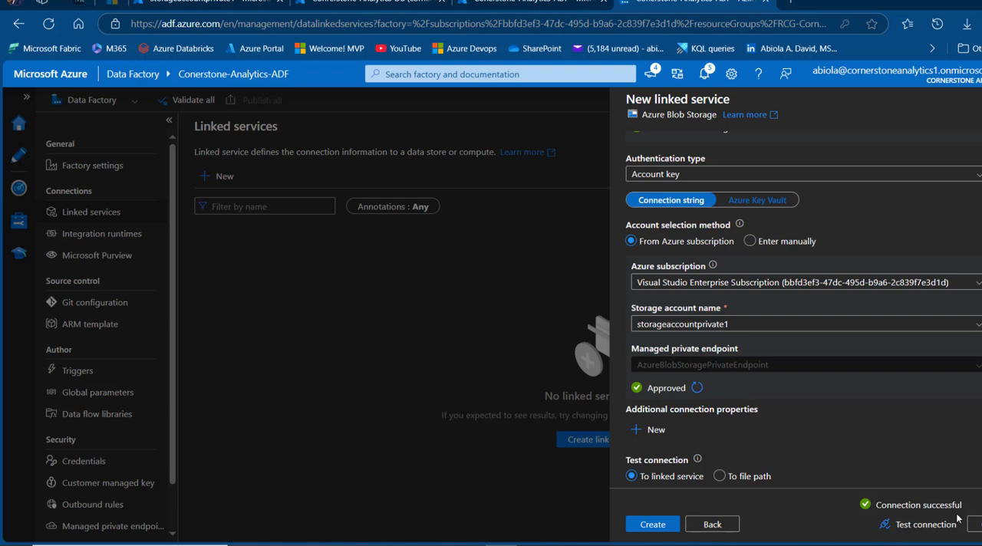
pyautogui.click(651, 525)
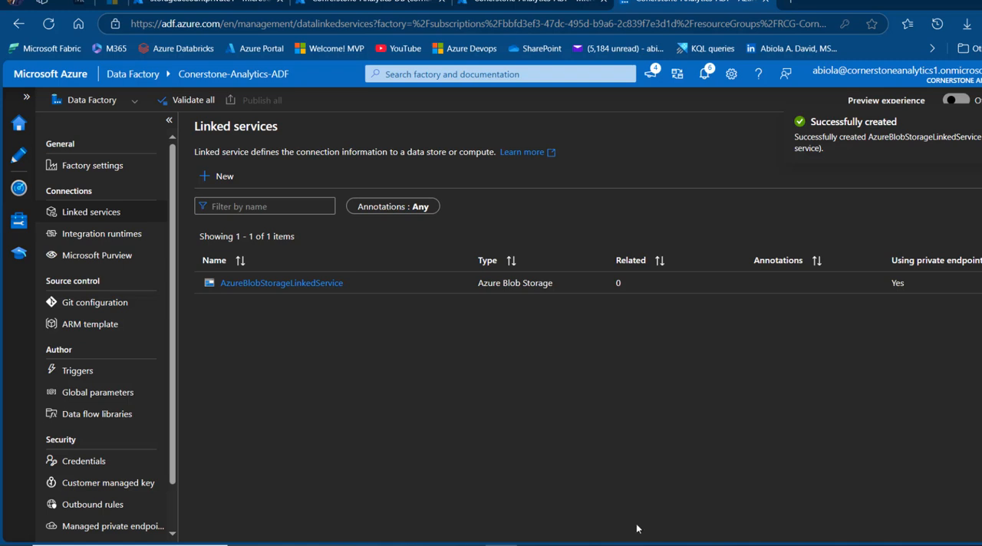
# Start another new linked service for Azure SQL Database
pyautogui.click(221, 178)
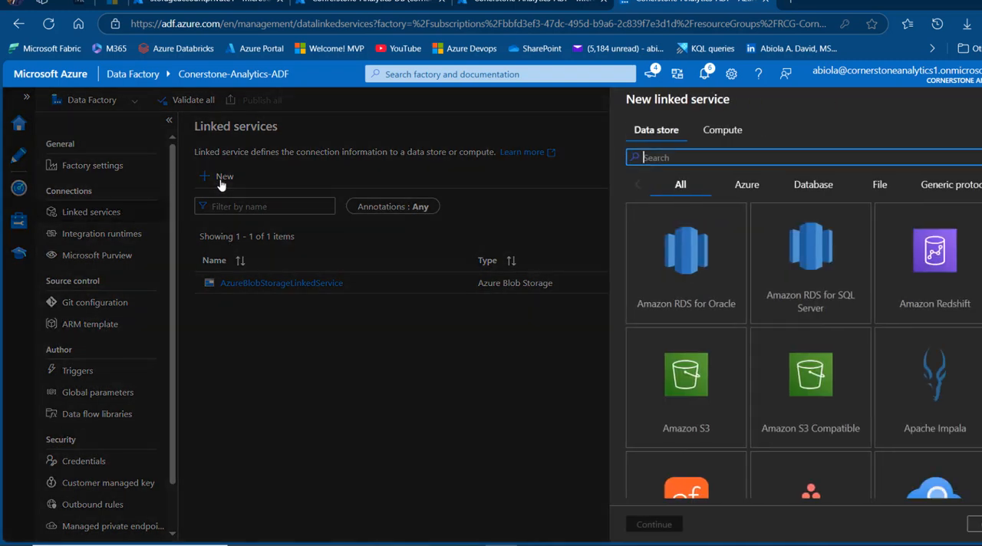
pyautogui.write('azure sq')
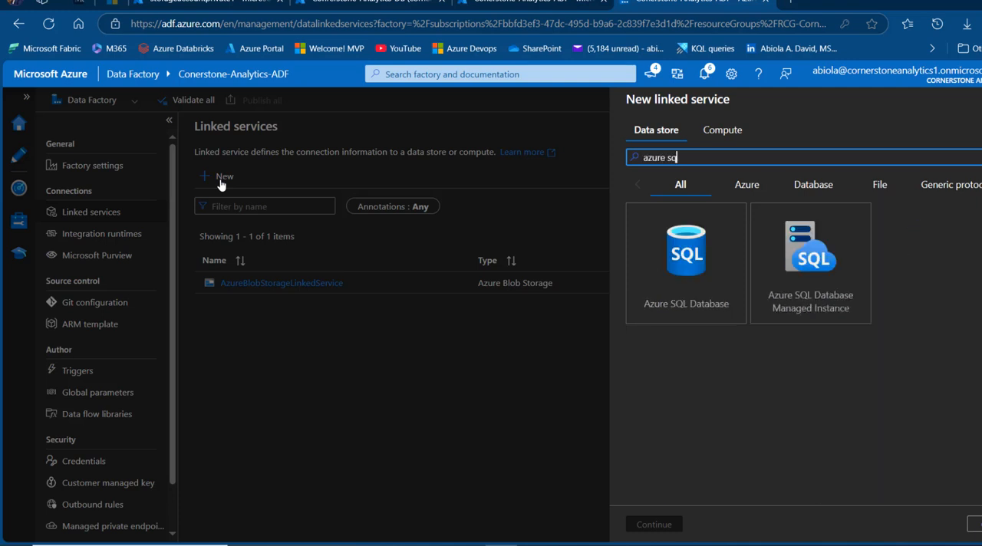
pyautogui.click(678, 264)
pyautogui.click(647, 525)
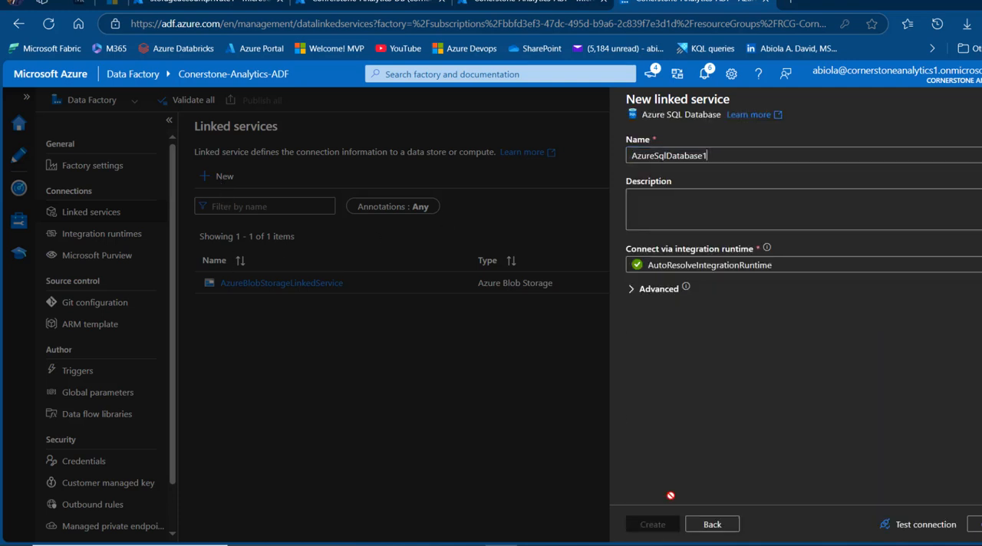
# Name the linked service AzureSqlDatabaseLinkedService and connect it through myprivateintegrationruntime (Managed Virtual Network)
pyautogui.press('BackSpace')
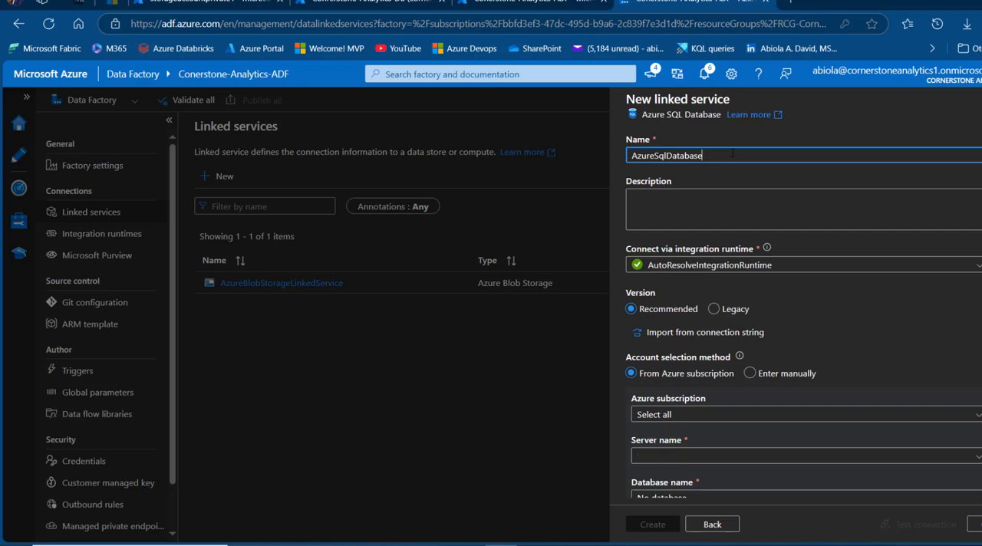
pyautogui.write('LinkedService')
pyautogui.click(699, 267)
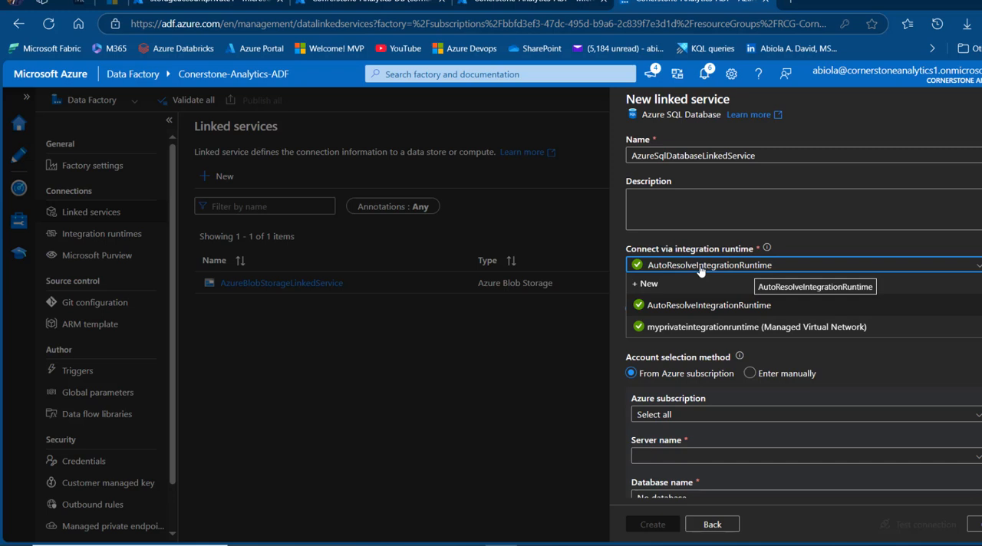
pyautogui.click(725, 327)
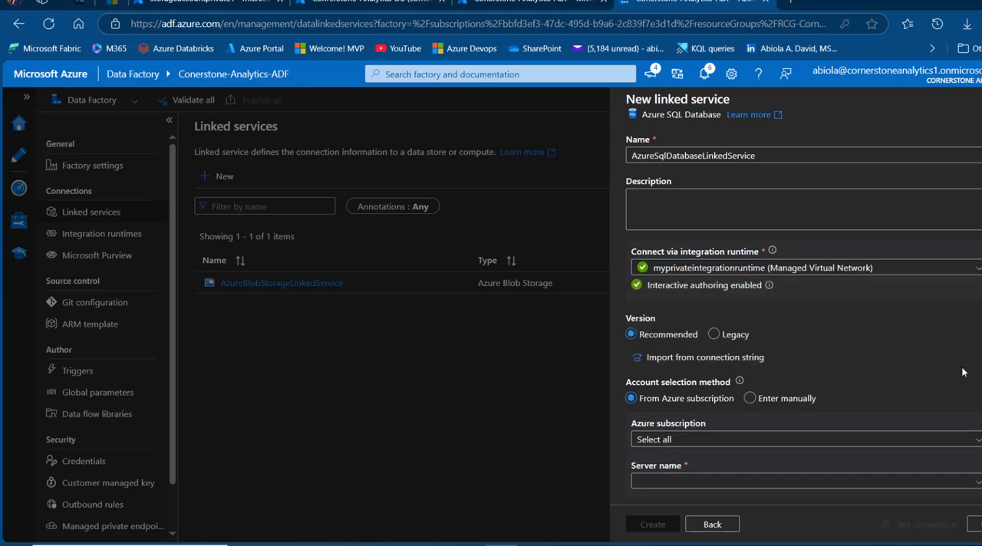
# Point the linked service to the Conrerstone-Analytics-DB database on cornerstone-analytics-server in the Visual Studio Enterprise Subscription
pyautogui.click(953, 437)
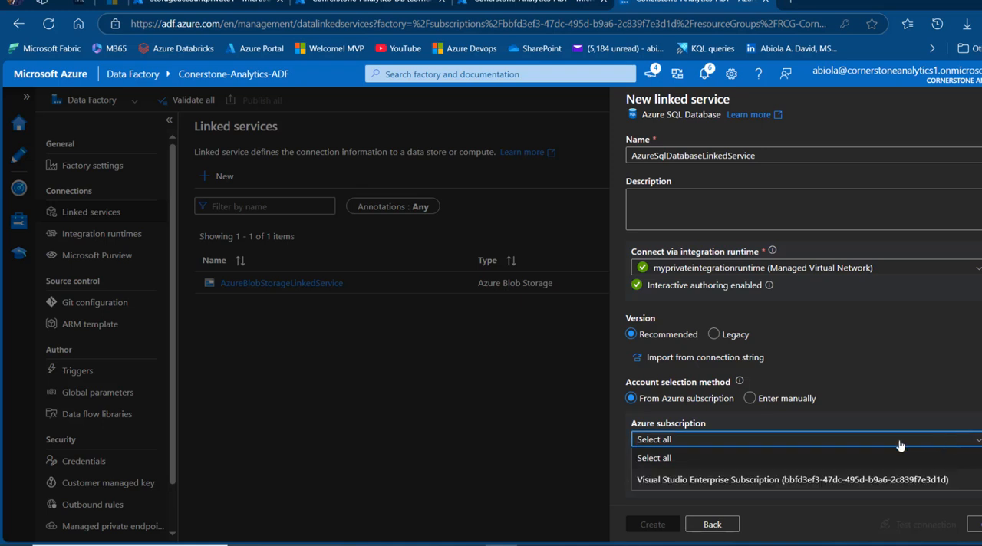
pyautogui.click(729, 478)
pyautogui.scroll(-4, 798, 307)
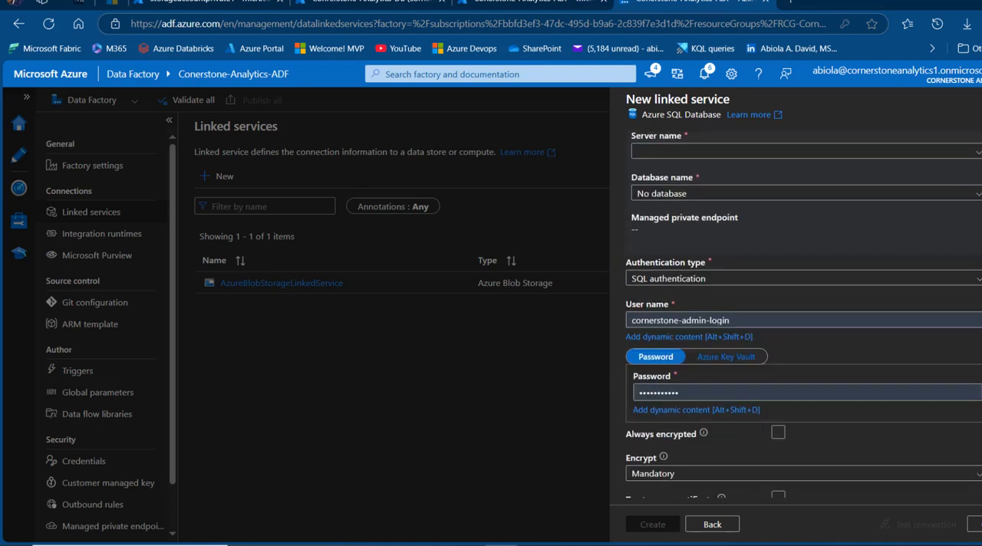
pyautogui.click(764, 151)
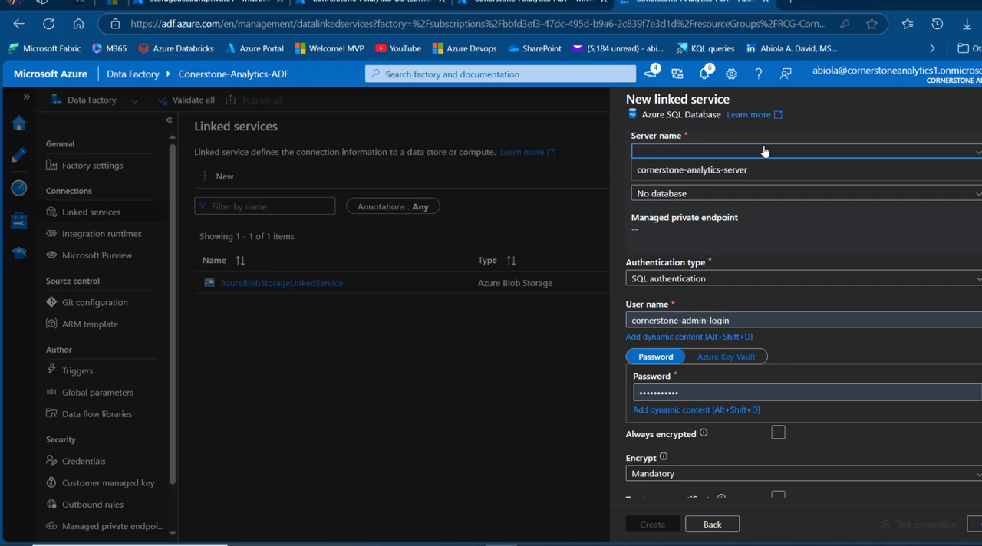
pyautogui.click(692, 170)
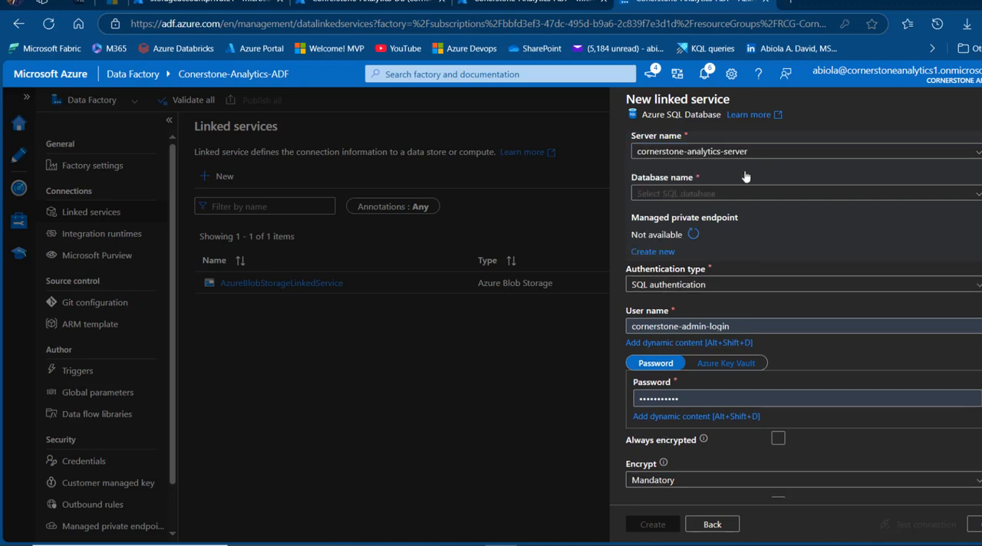
pyautogui.click(717, 193)
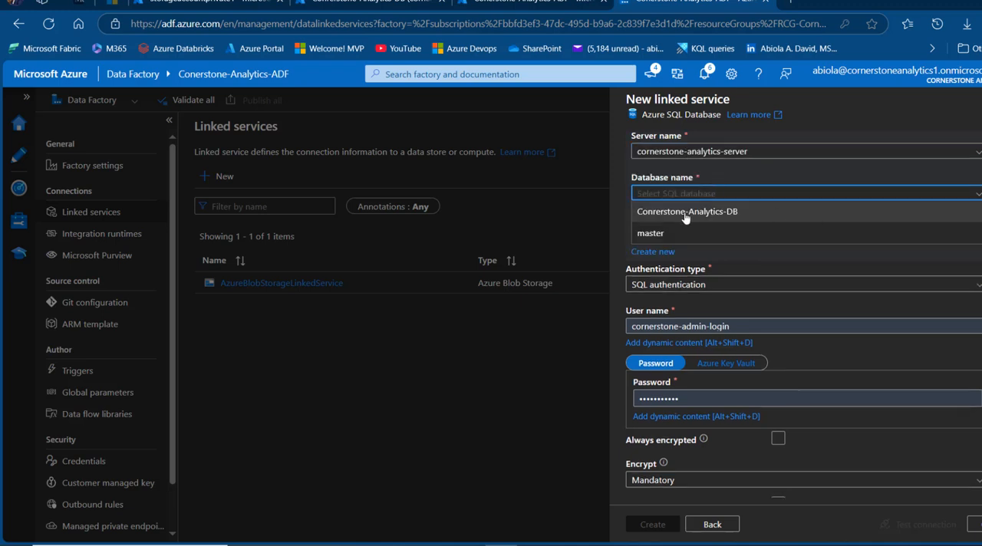
pyautogui.click(727, 218)
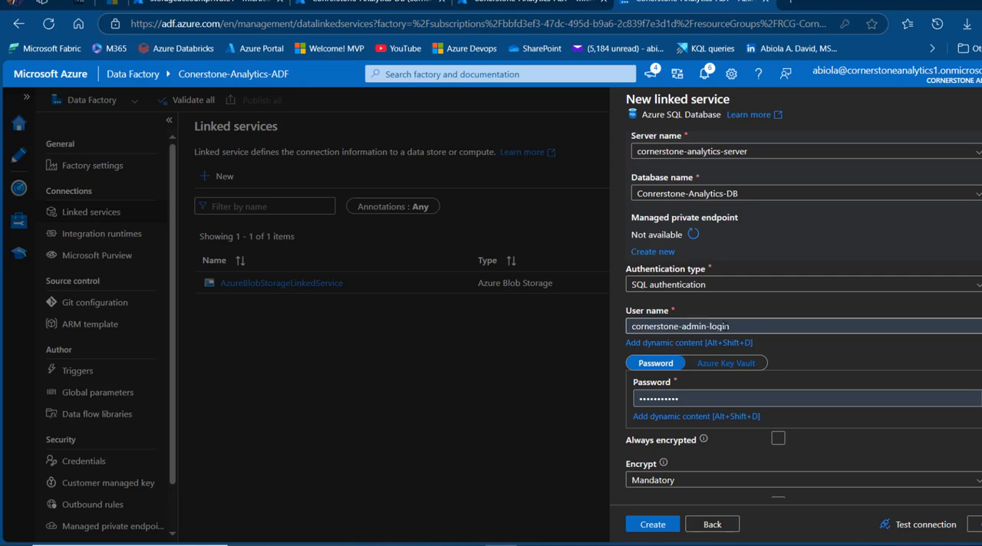
# In the SQL database portal tab, discard the unsaved query edits and copy the server admin name from the cornerstone-analytics-server overview
pyautogui.click(570, 3)
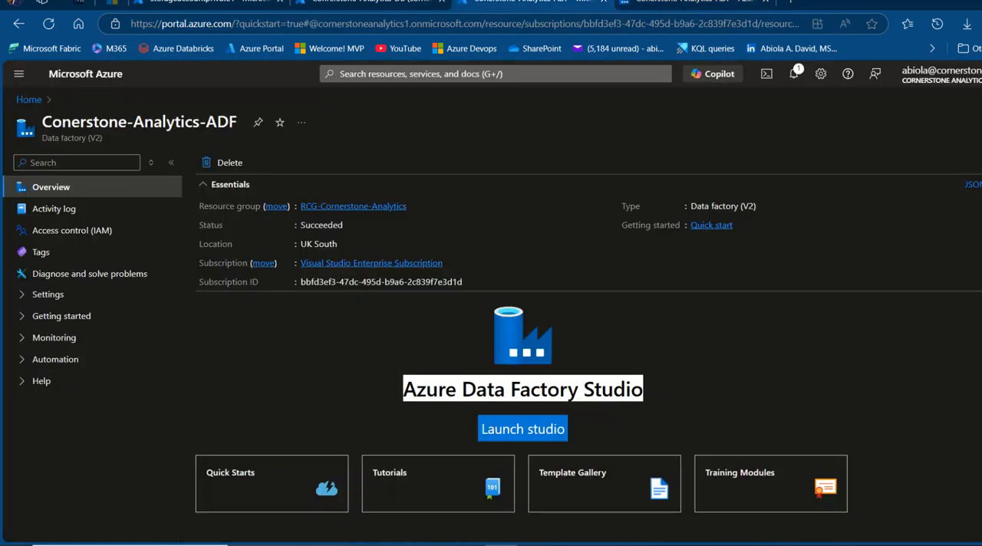
pyautogui.click(360, 2)
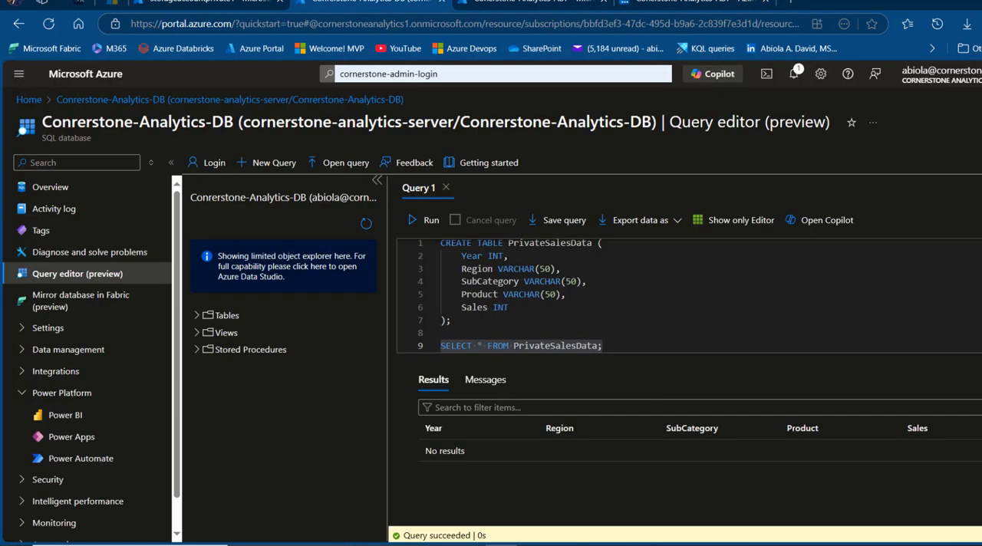
pyautogui.click(29, 100)
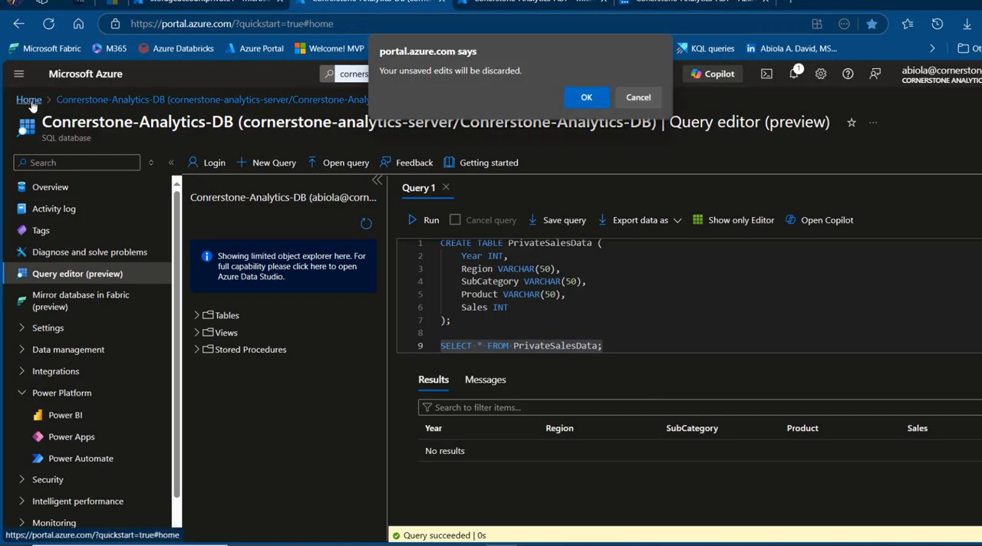
pyautogui.click(638, 97)
pyautogui.click(57, 186)
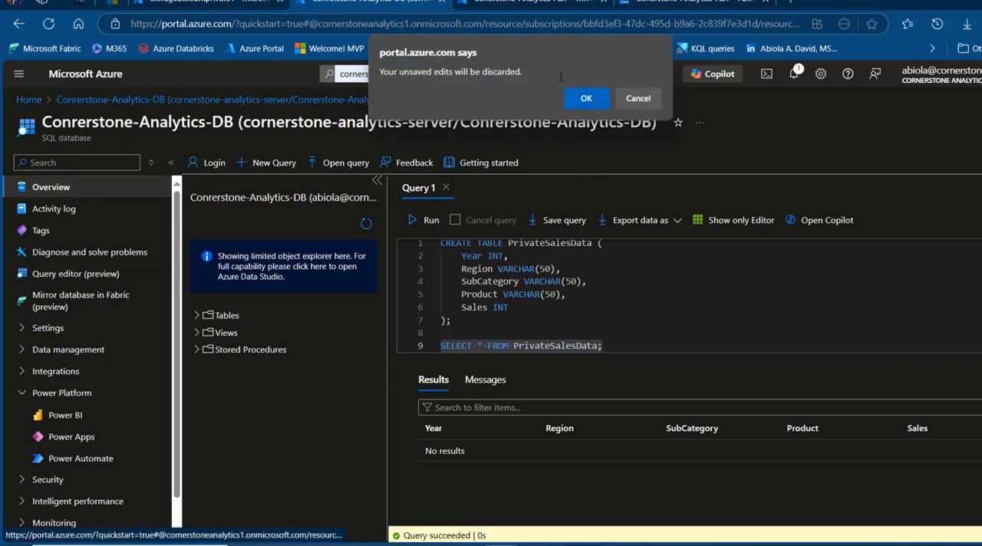
pyautogui.click(584, 99)
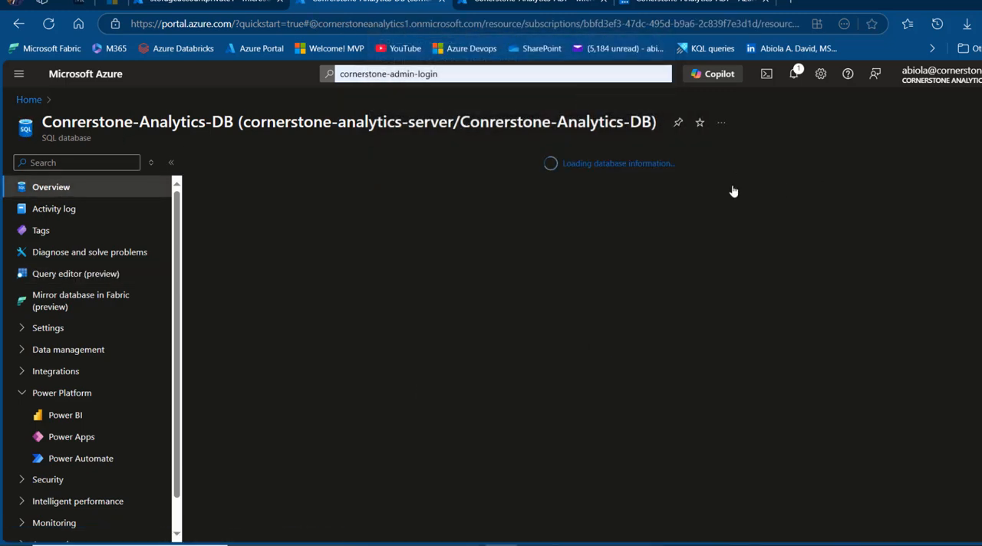
pyautogui.click(760, 254)
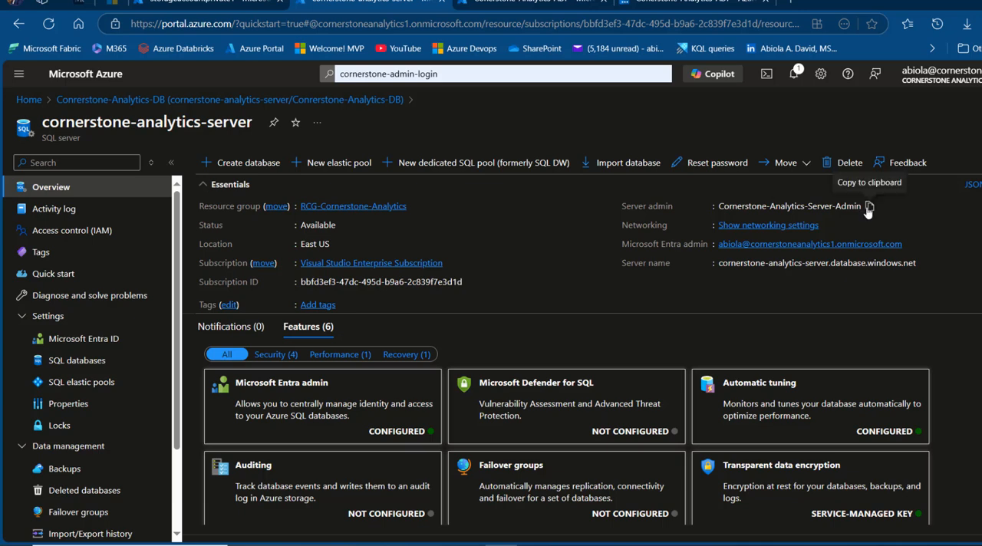
pyautogui.click(869, 208)
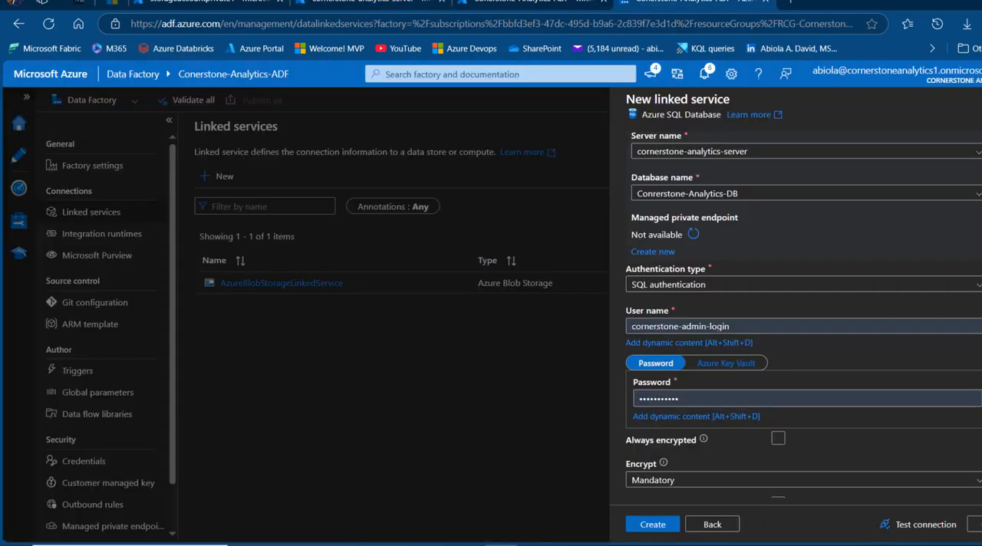
# Replace the SQL user name with the copied server admin name, fill in the password, and create the linked service
pyautogui.moveTo(770, 323); pyautogui.dragTo(420, 301)
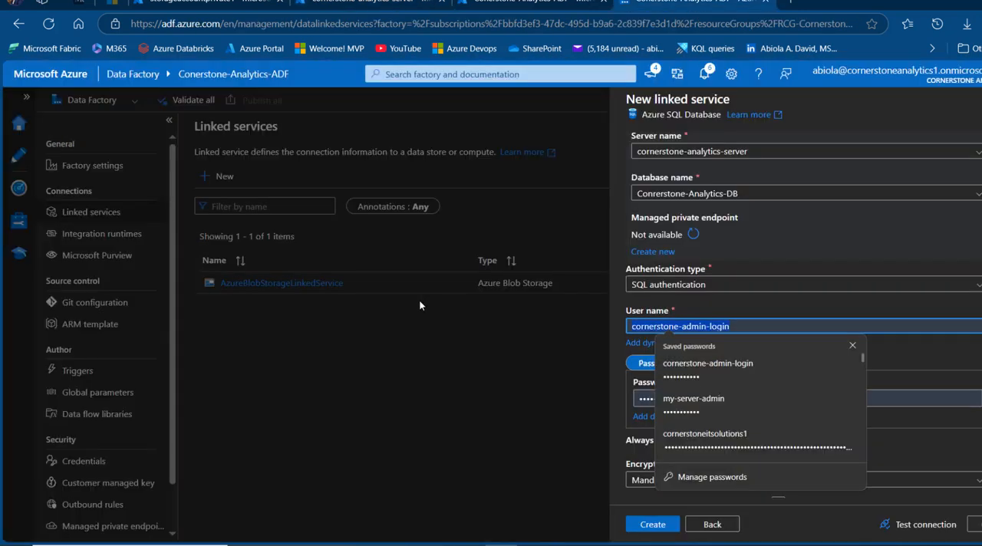
pyautogui.hotkey('ctrl', 'v')
pyautogui.click(688, 396)
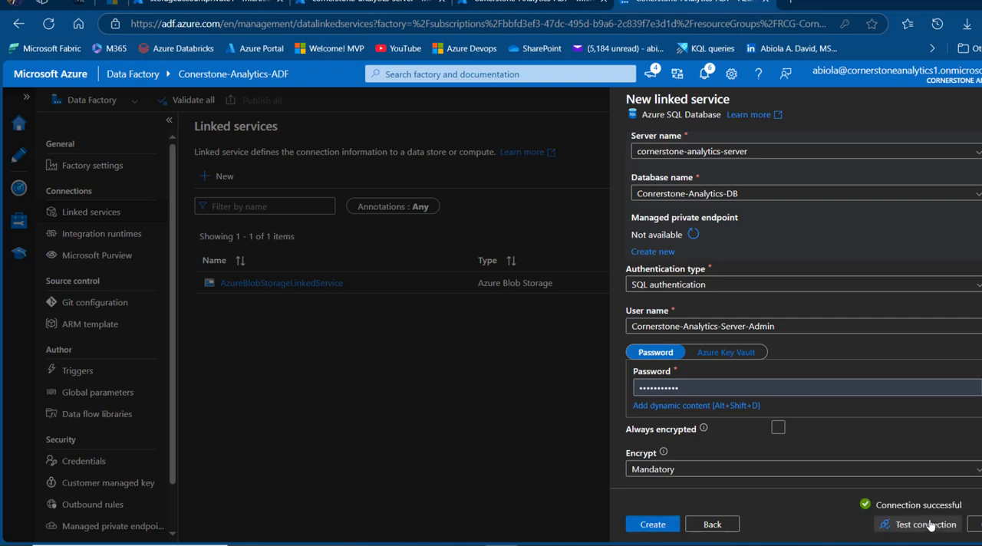
pyautogui.click(646, 526)
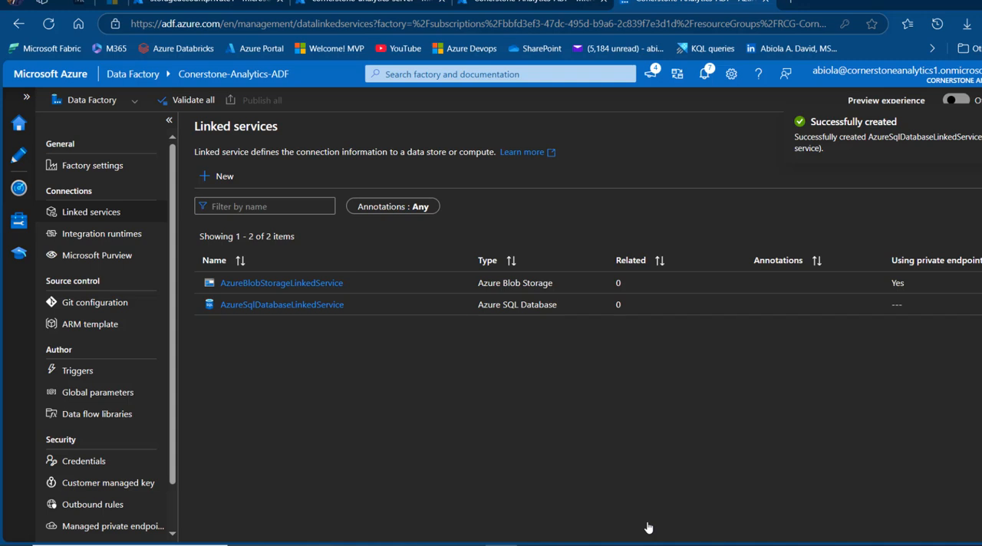
# Start a new dataset in the authoring workspace with Azure Blob Storage as the data store and DelimitedText as the format
pyautogui.click(17, 156)
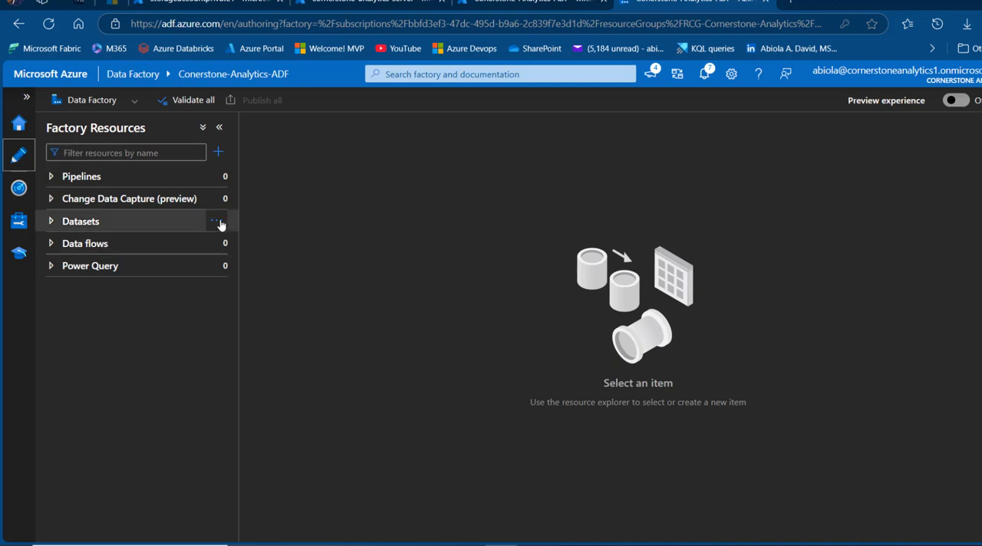
pyautogui.click(219, 223)
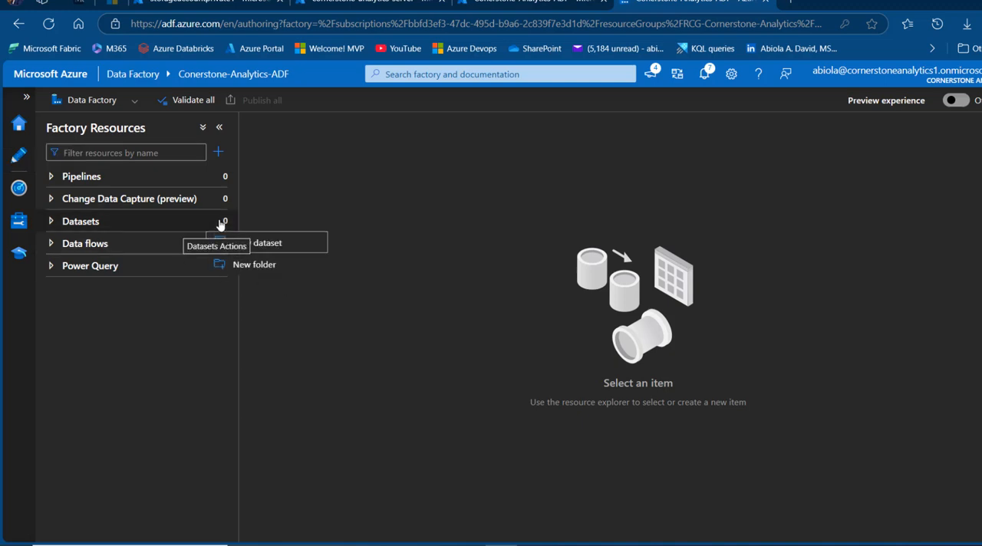
pyautogui.click(260, 243)
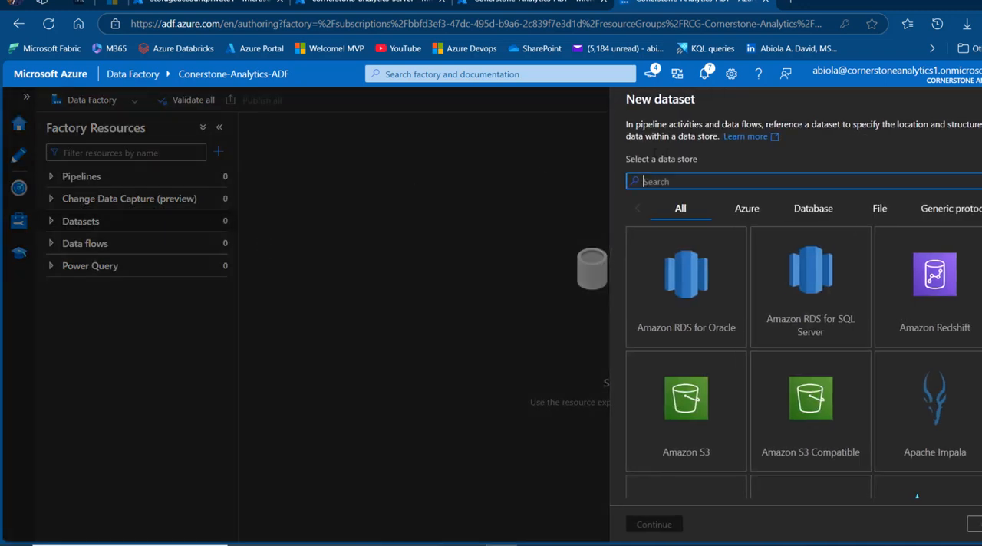
pyautogui.write('blo')
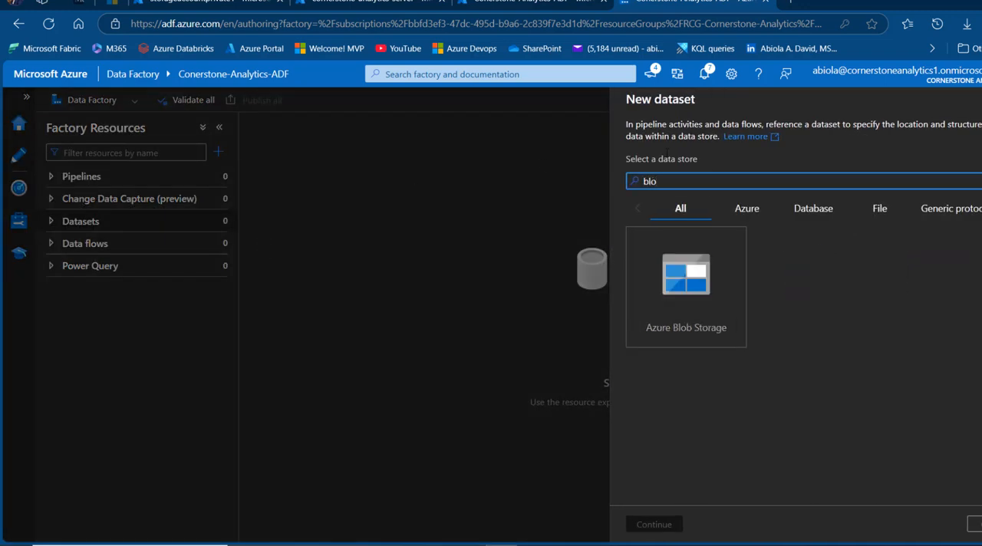
pyautogui.click(706, 323)
pyautogui.click(652, 524)
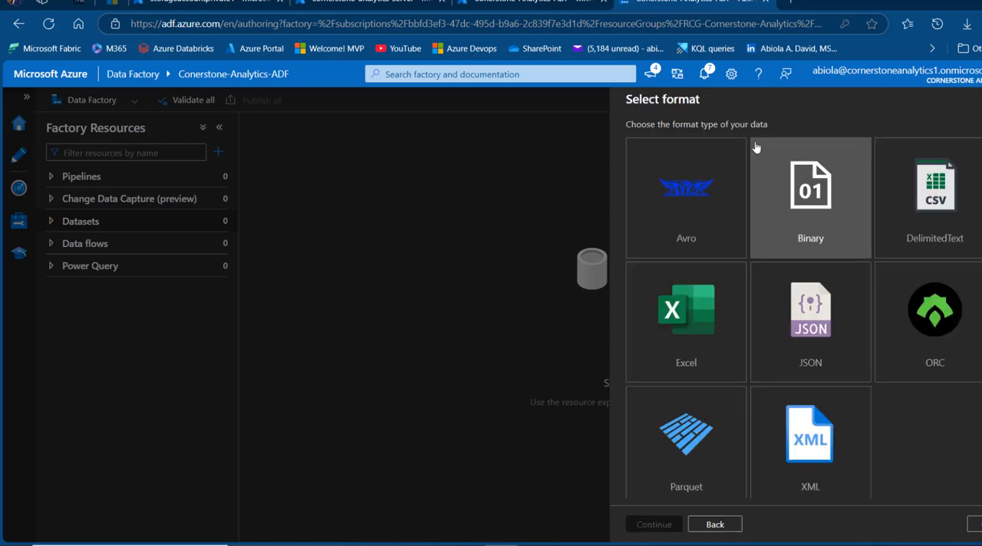
pyautogui.click(919, 198)
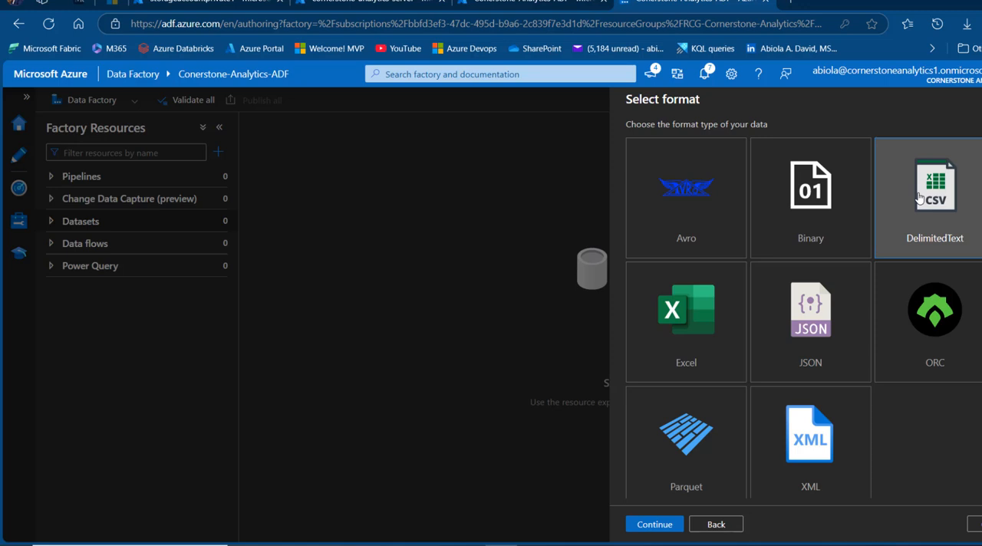
pyautogui.click(644, 525)
# Name the dataset SourceDataset and link it to AzureBlobStorageLinkedService
pyautogui.click(699, 140)
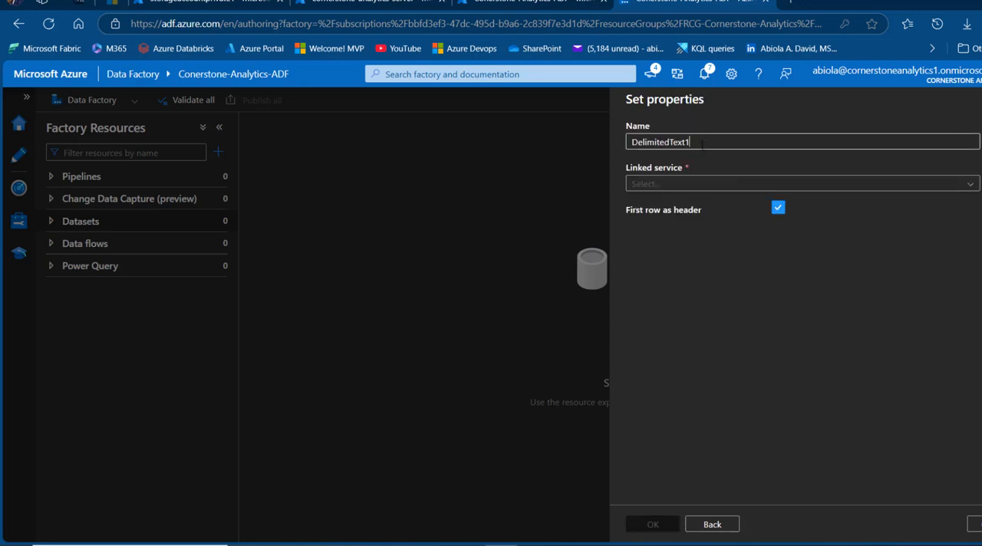
pyautogui.doubleClick(700, 141)
pyautogui.write('SourceDataset')
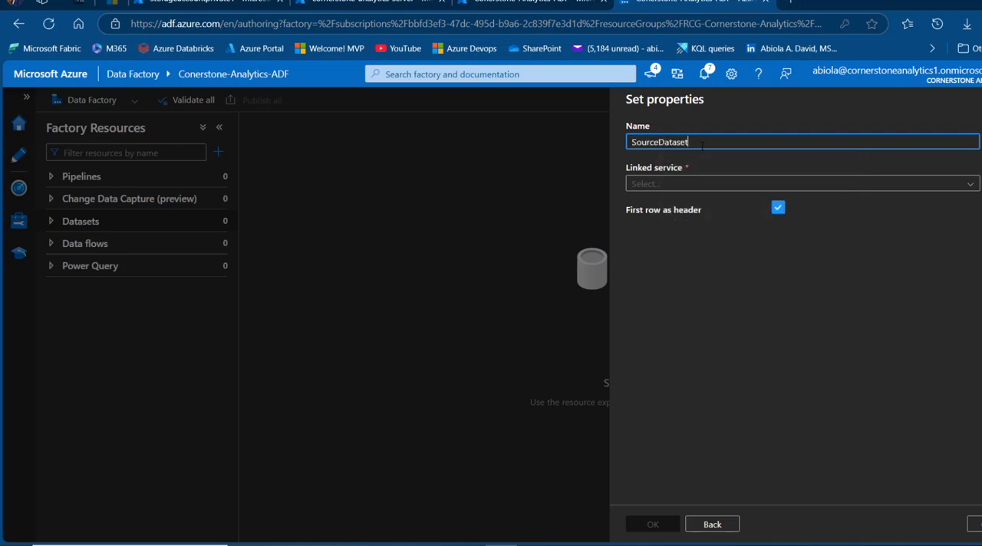
pyautogui.click(729, 184)
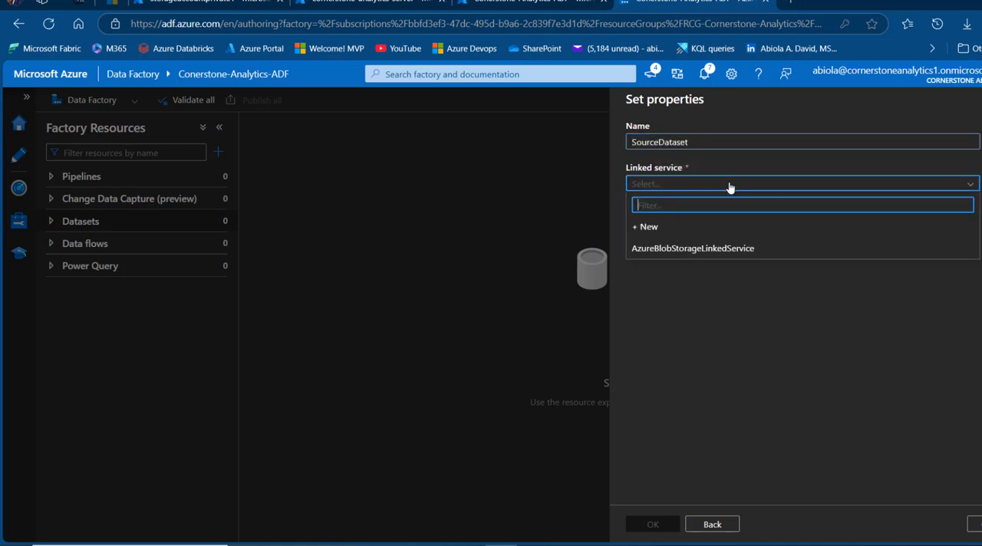
pyautogui.click(731, 248)
pyautogui.moveTo(754, 245)
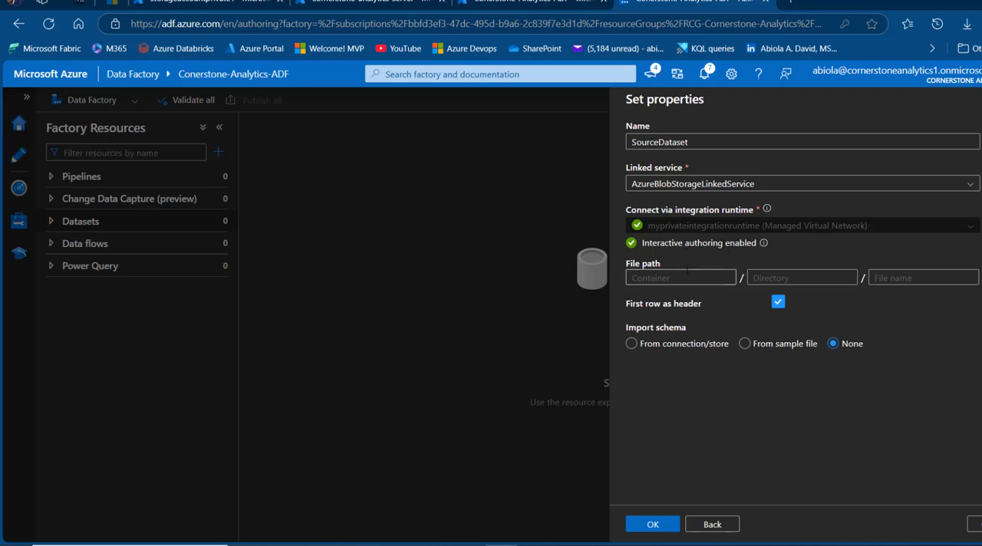
# Set the file path to the salesdata container and create the dataset with its schema imported from the connection/store
pyautogui.click(979, 277)
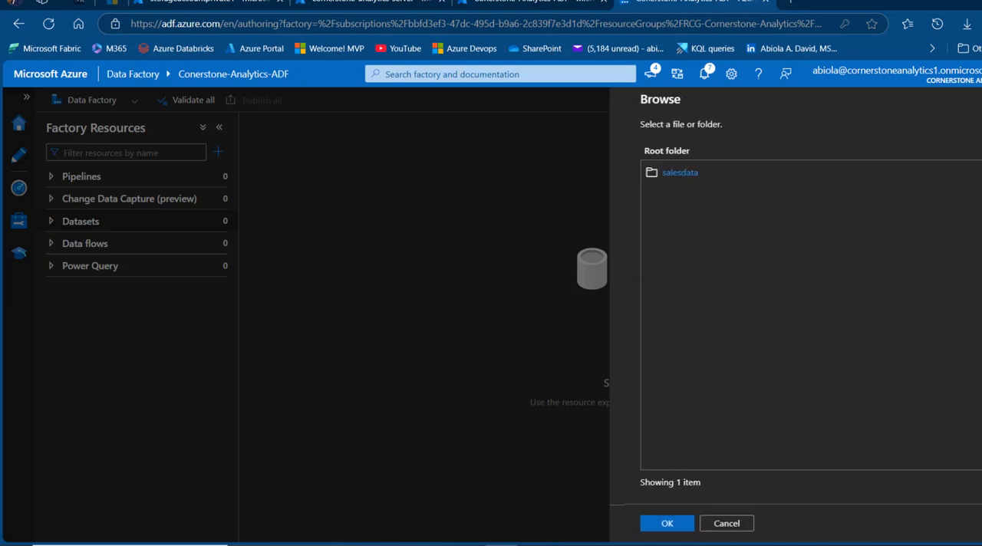
pyautogui.click(665, 173)
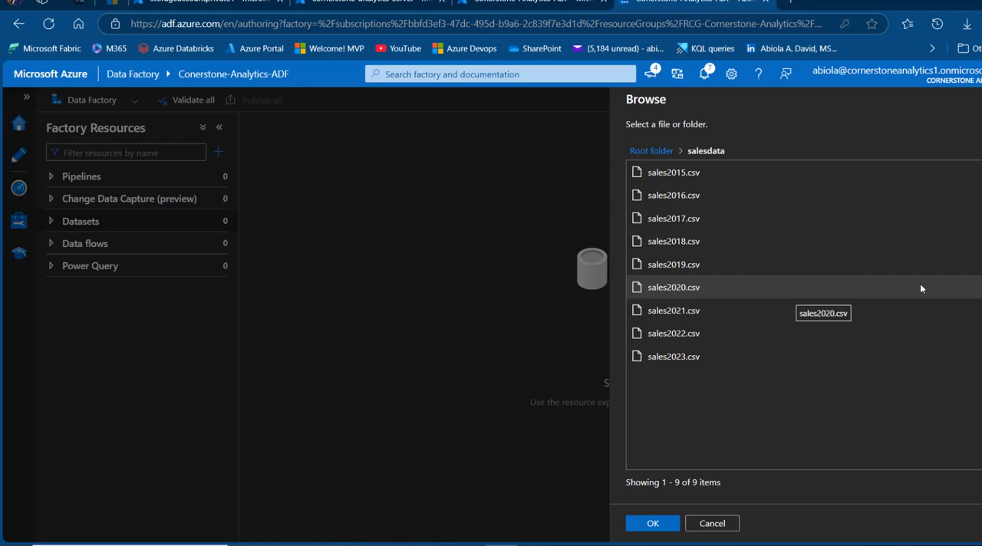
pyautogui.click(662, 525)
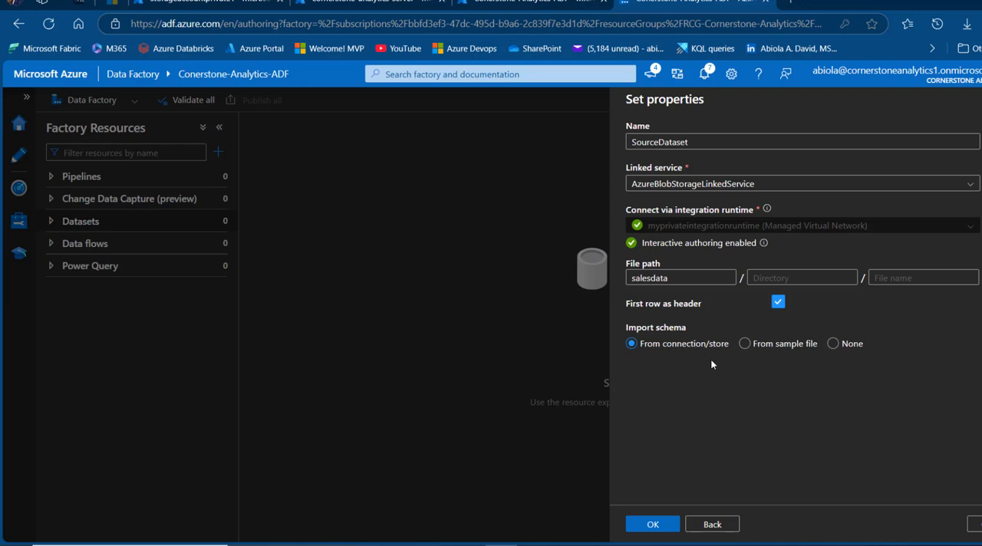
pyautogui.click(661, 525)
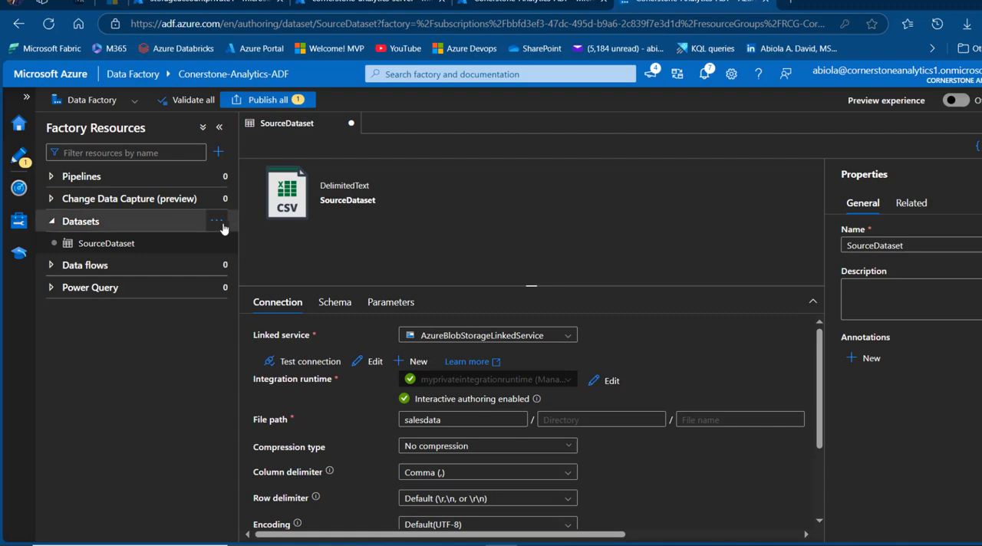
# Start another new dataset with Azure SQL Database as the data store
pyautogui.click(218, 224)
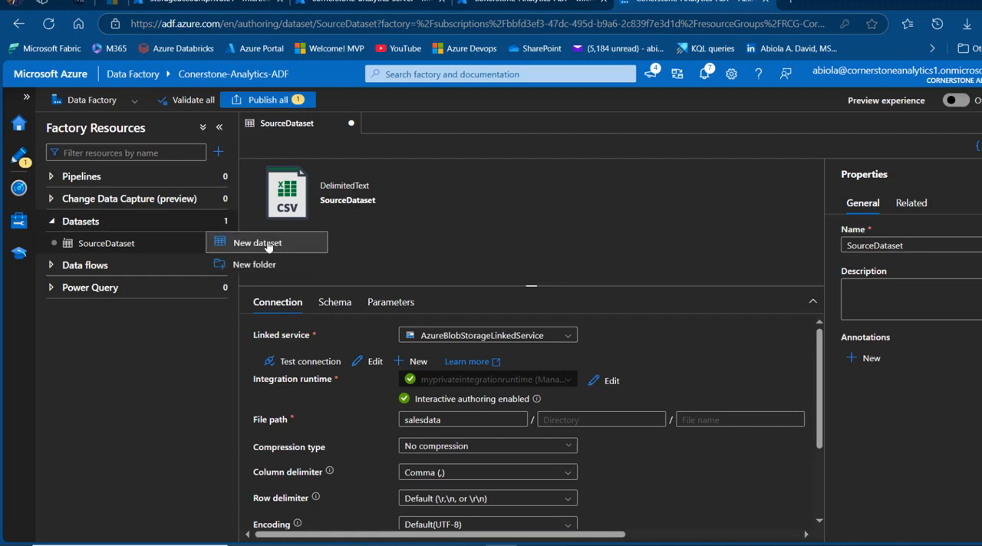
pyautogui.click(224, 242)
pyautogui.write('azure sq')
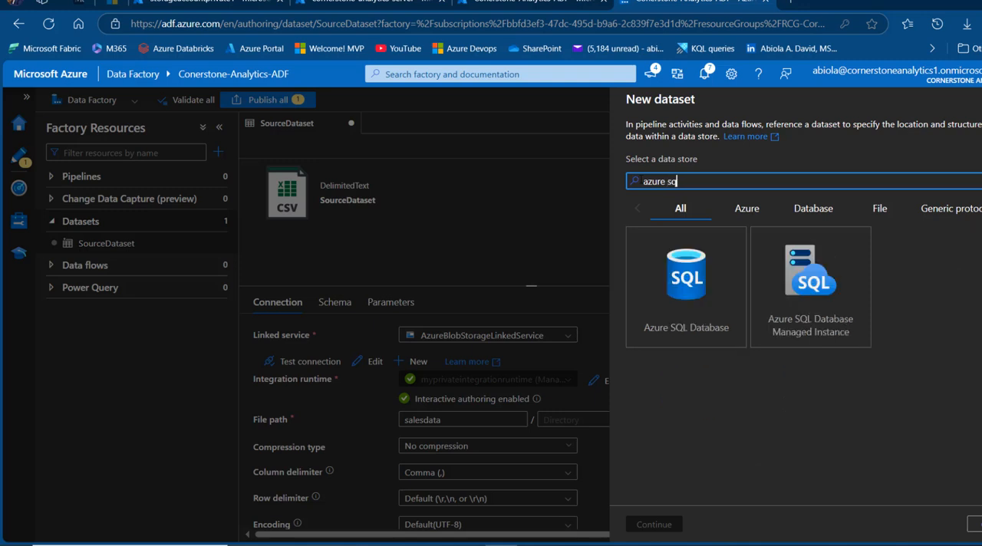
pyautogui.click(682, 265)
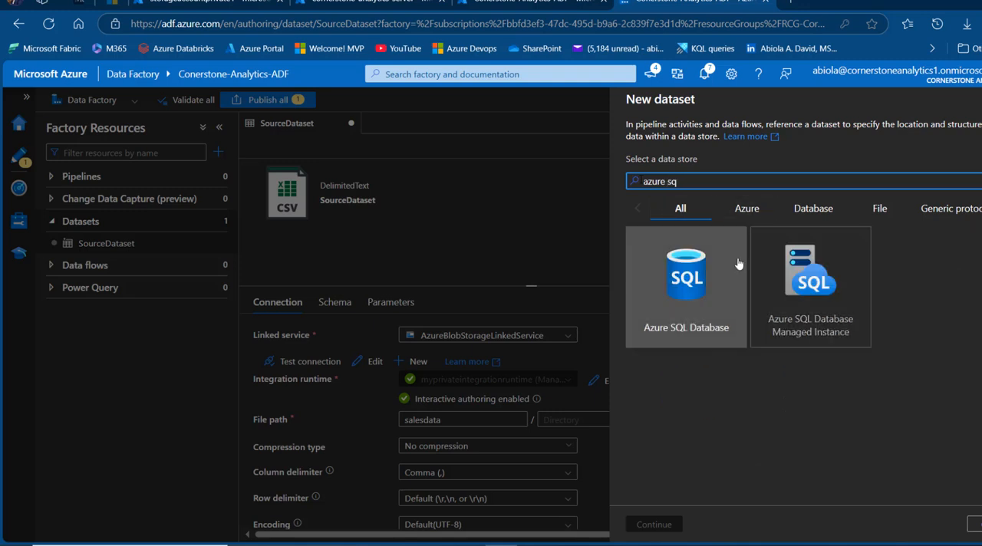
pyautogui.click(655, 523)
# Name the dataset AzureSqlTable and link it to AzureSqlDatabaseLinkedService
pyautogui.click(710, 143)
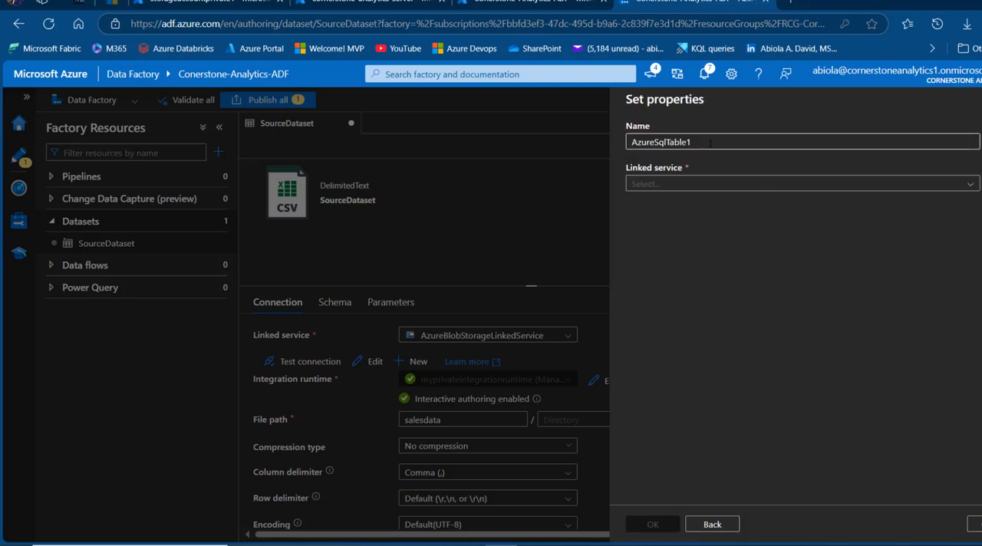
pyautogui.press('BackSpace')
pyautogui.click(712, 184)
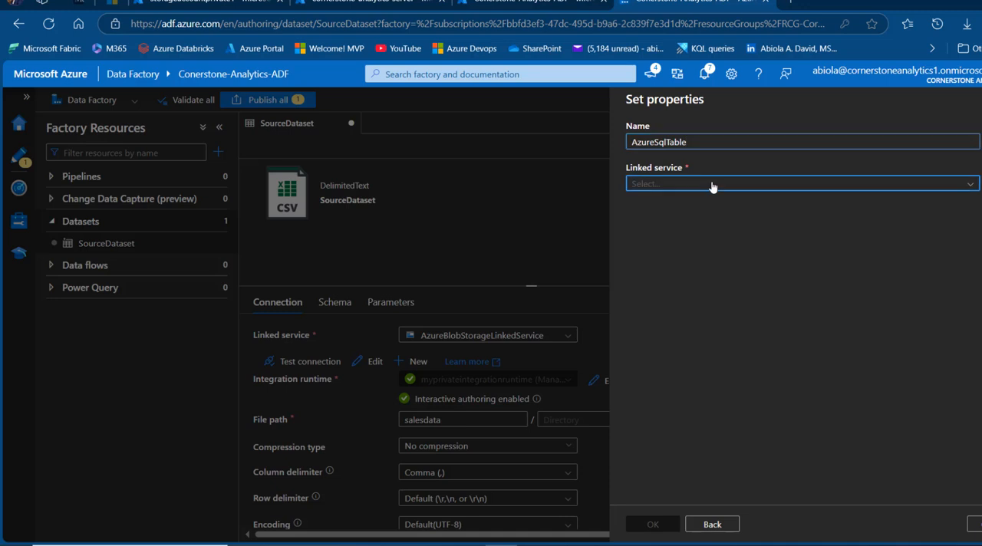
pyautogui.click(652, 249)
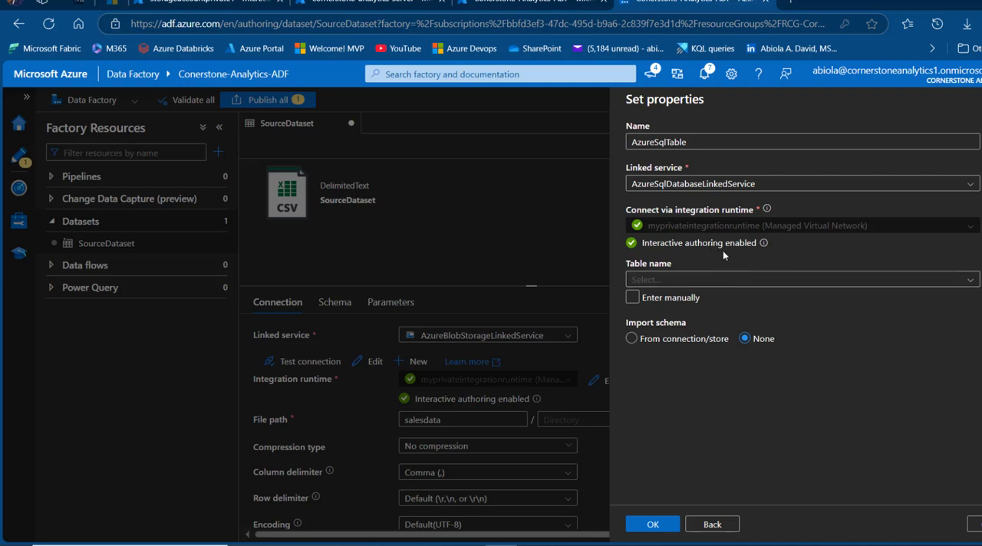
# Choose the dbo.PrivateSalesData table and create the dataset with its schema imported from the connection/store
pyautogui.click(964, 280)
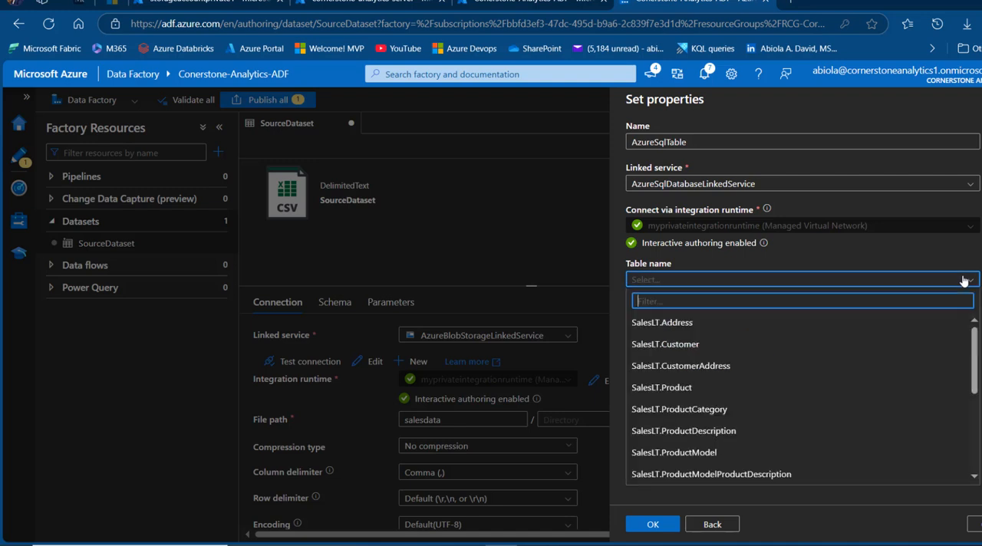
pyautogui.write('pri')
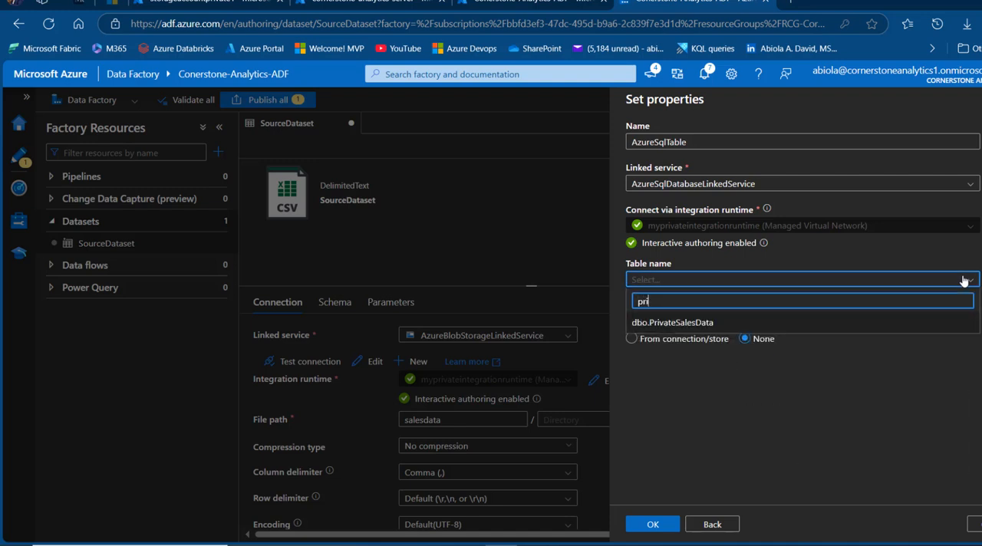
pyautogui.click(718, 323)
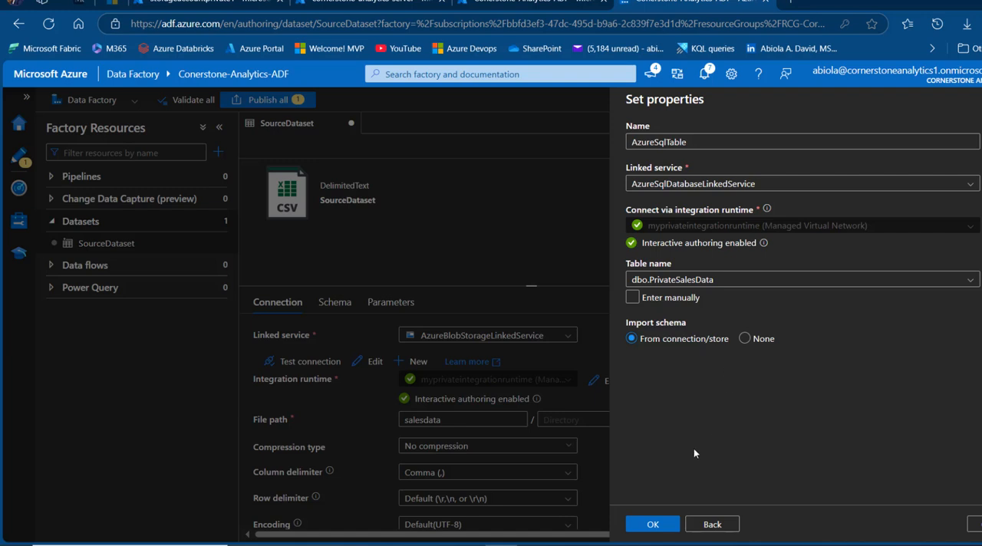
pyautogui.click(658, 525)
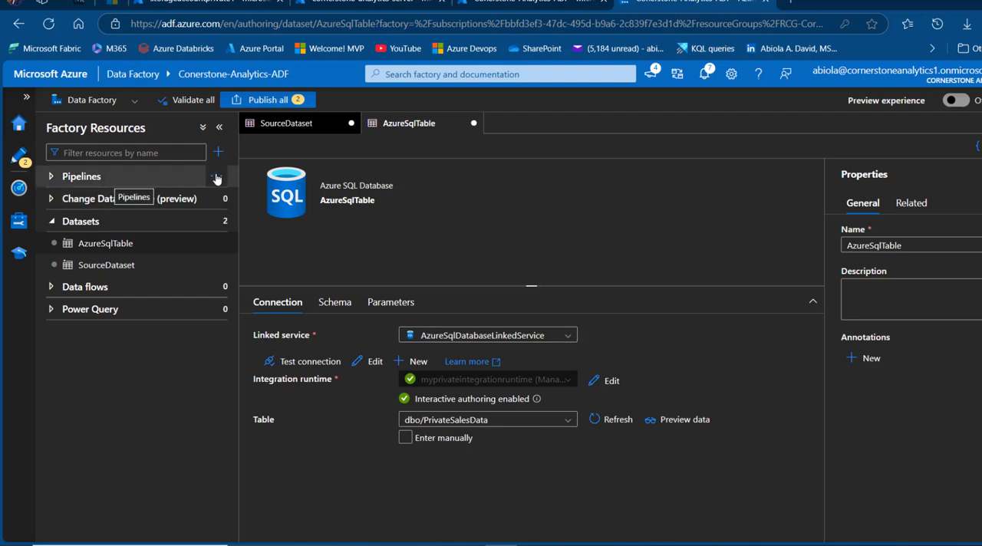
# Create a new pipeline, hide its properties, and add a Copy data activity to the canvas
pyautogui.click(215, 178)
pyautogui.click(251, 198)
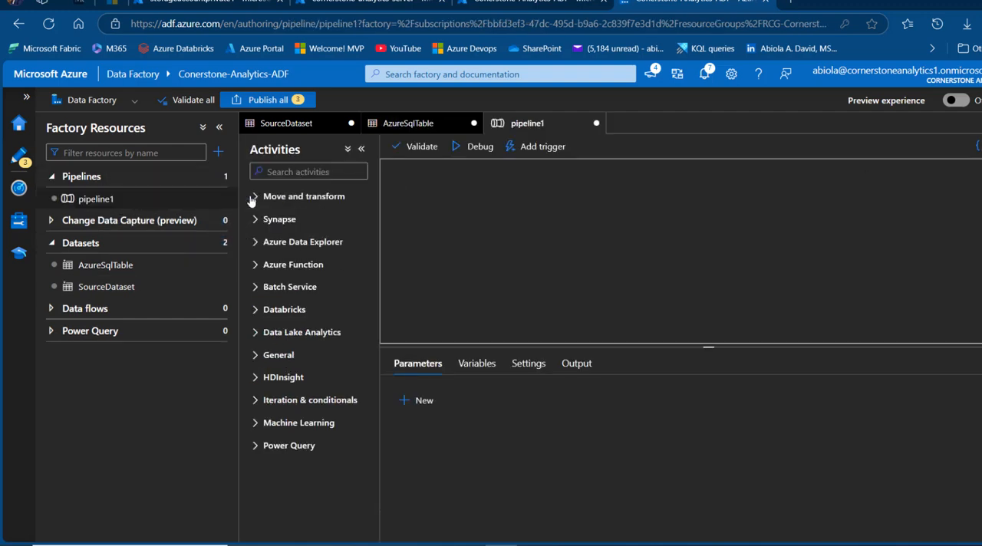
pyautogui.click(981, 146)
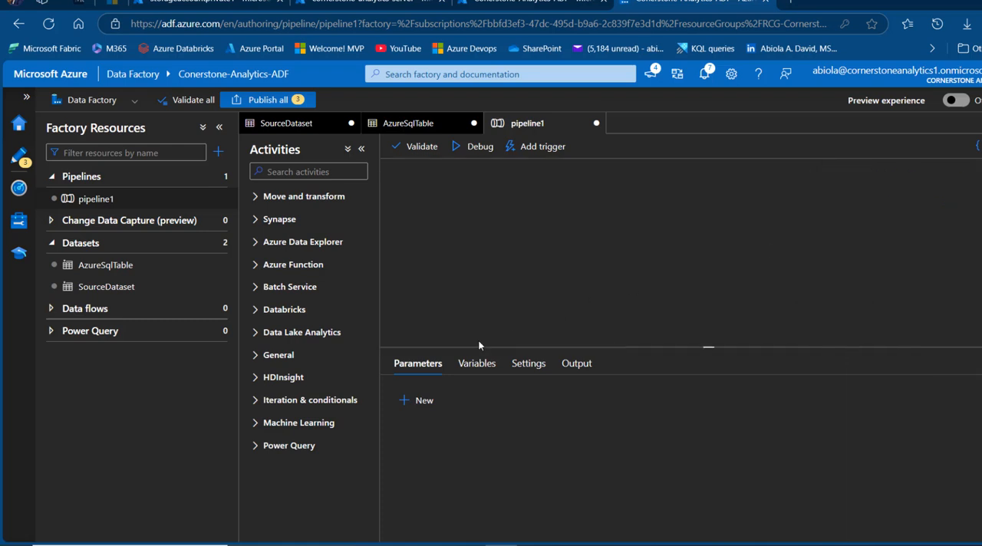
pyautogui.click(302, 173)
pyautogui.write('cop')
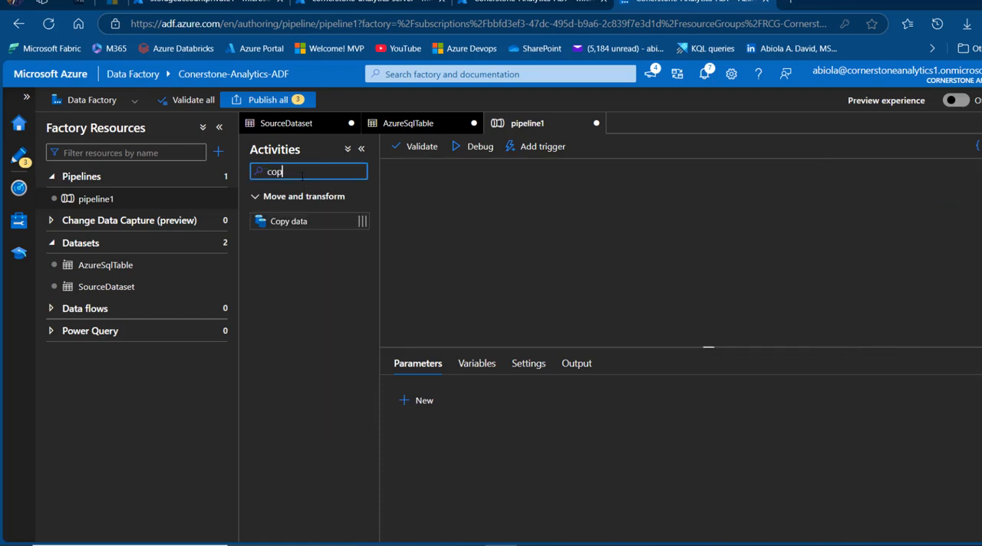
pyautogui.moveTo(300, 218); pyautogui.dragTo(580, 252)
# Rename the copy activity to "Copy data using private endpoint"
pyautogui.click(596, 397)
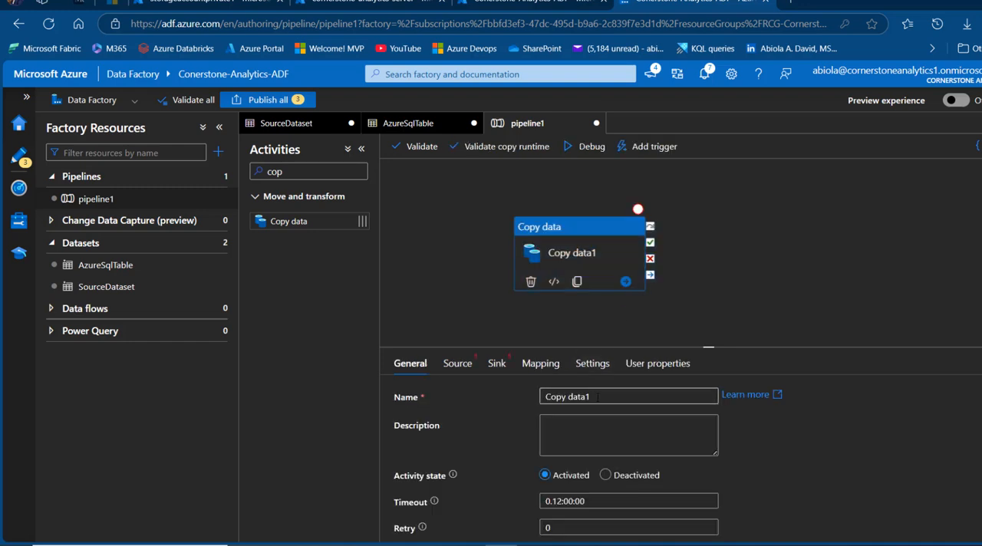
pyautogui.press('BackSpace')
pyautogui.write('usi')
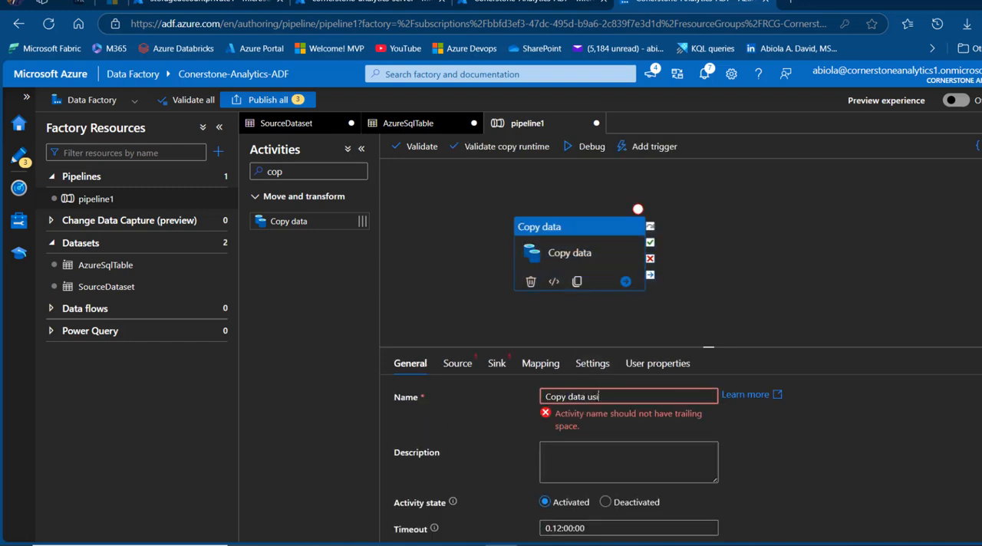
pyautogui.write('ng privat')
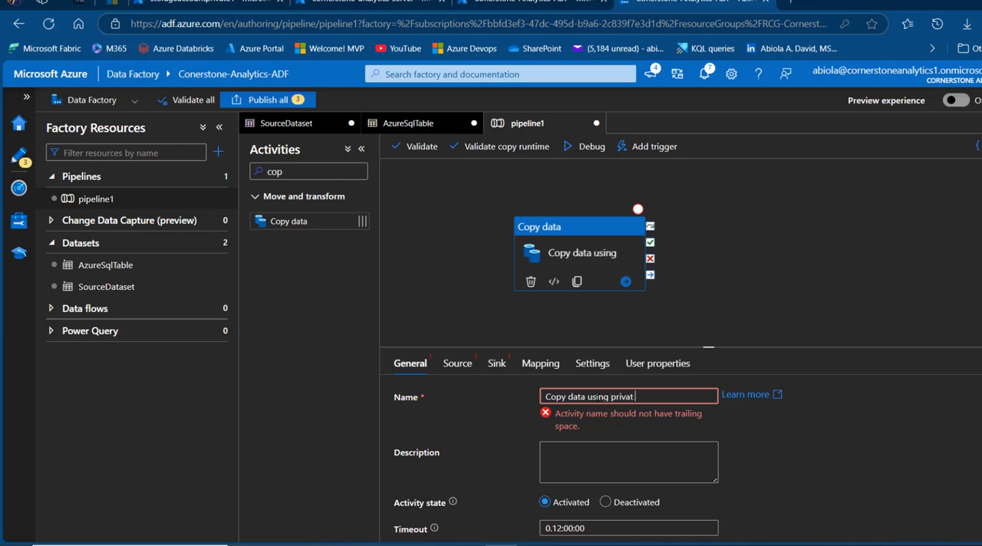
pyautogui.write('e endpoinr')
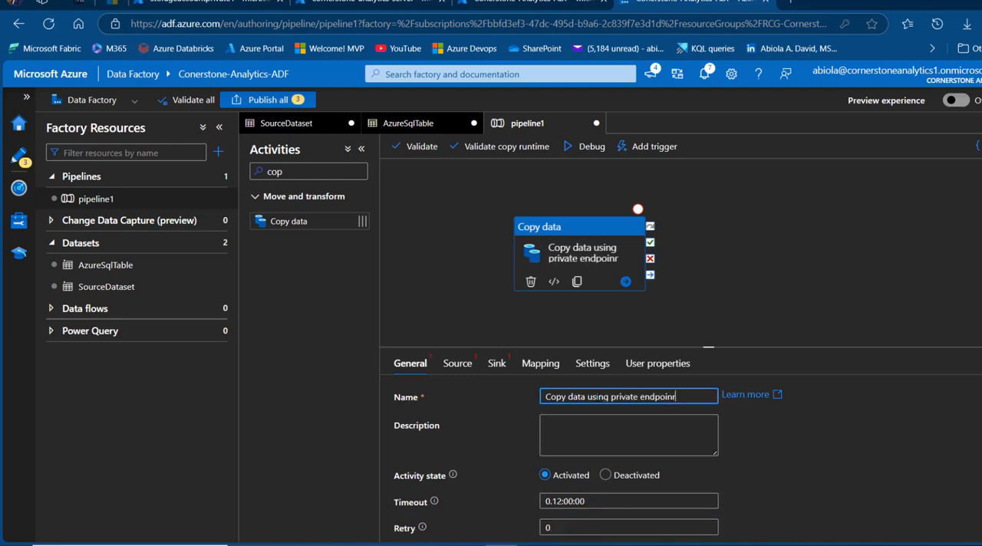
pyautogui.press('BackSpace')
pyautogui.write('t')
# Set the copy activity's source to SourceDataset, using a wildcard file path with * as the file name
pyautogui.click(458, 365)
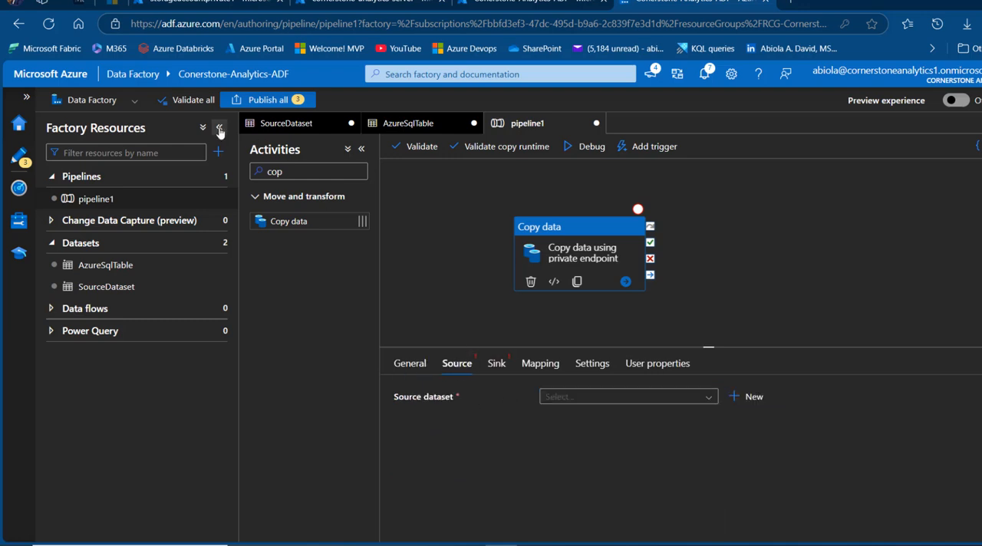
pyautogui.click(219, 129)
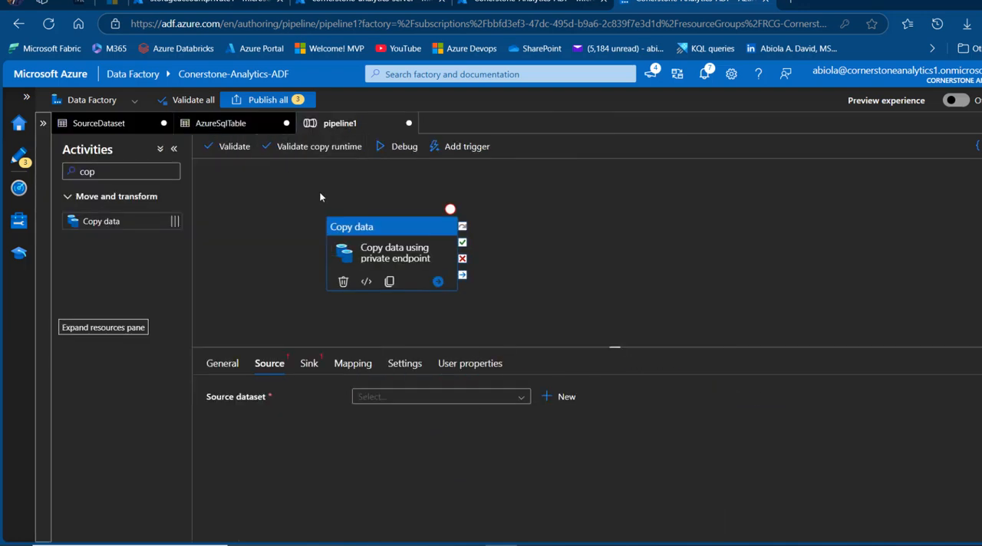
pyautogui.click(521, 399)
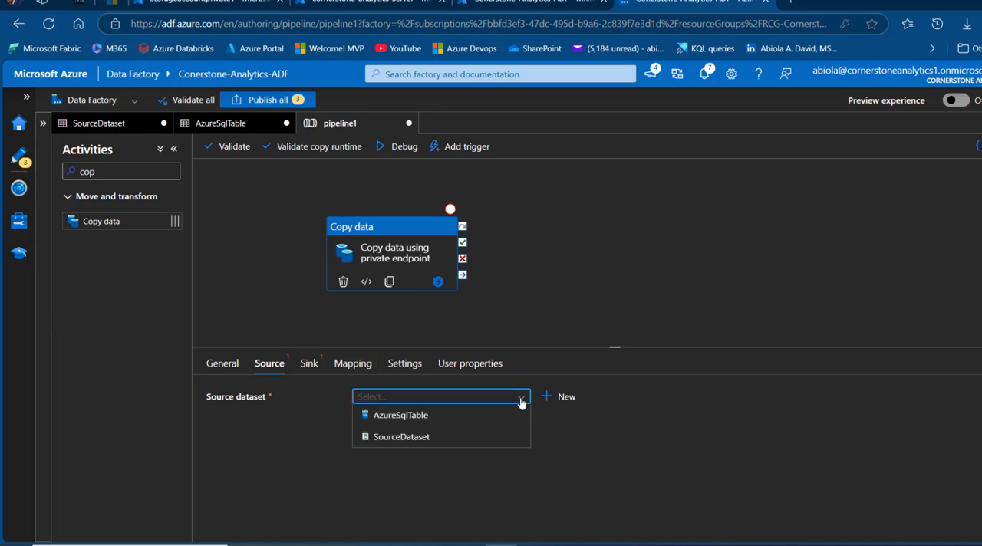
pyautogui.click(415, 438)
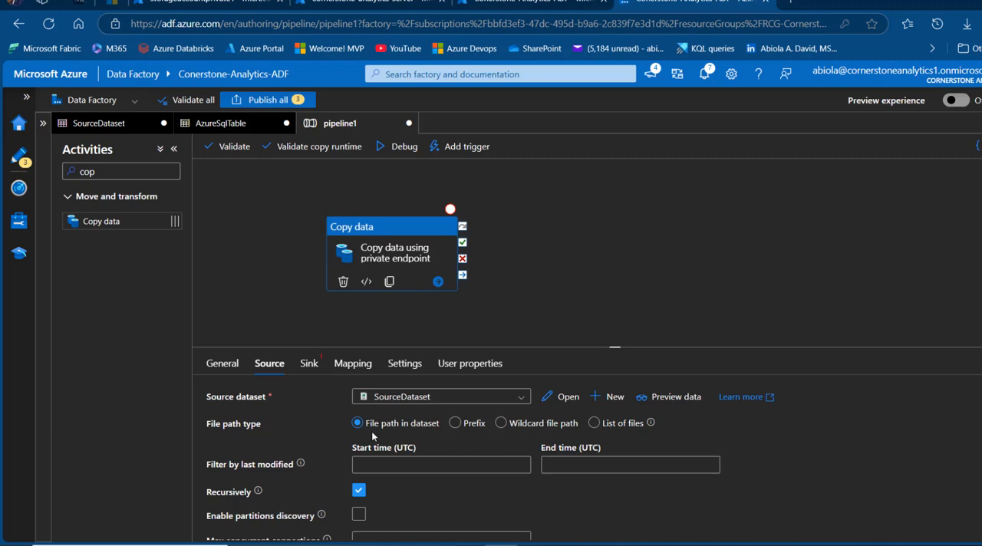
pyautogui.click(536, 426)
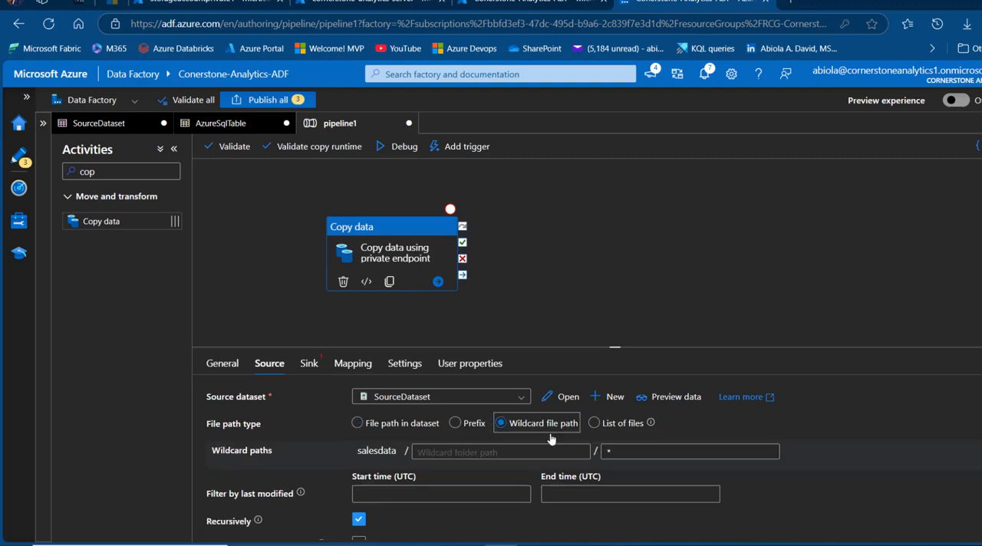
pyautogui.click(652, 452)
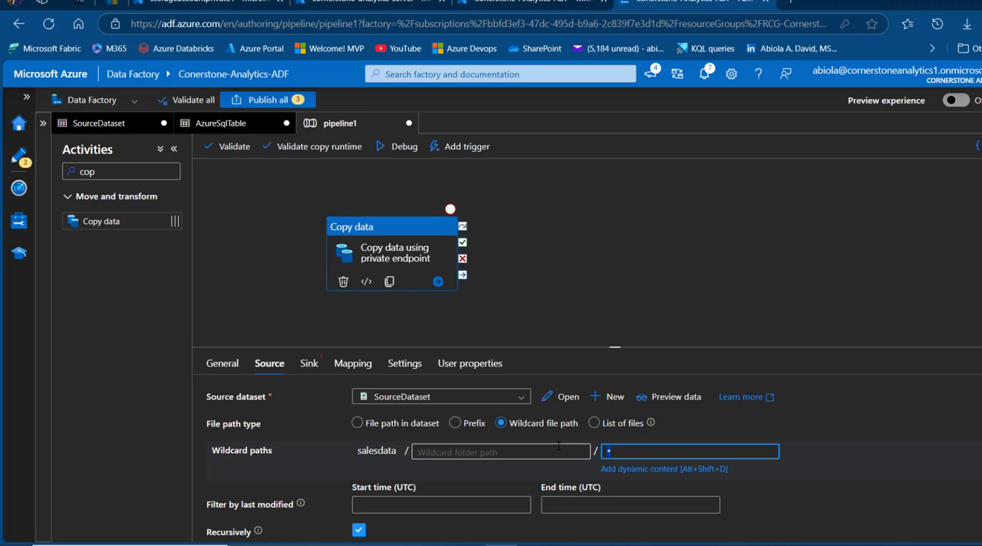
# Set the copy activity's sink dataset to AzureSqlTable
pyautogui.click(310, 364)
pyautogui.click(480, 397)
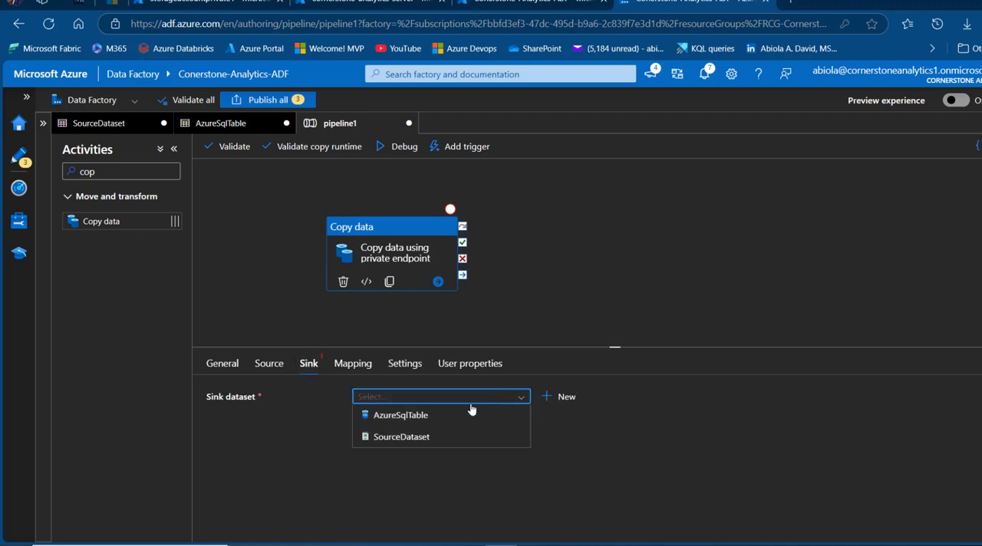
pyautogui.click(386, 418)
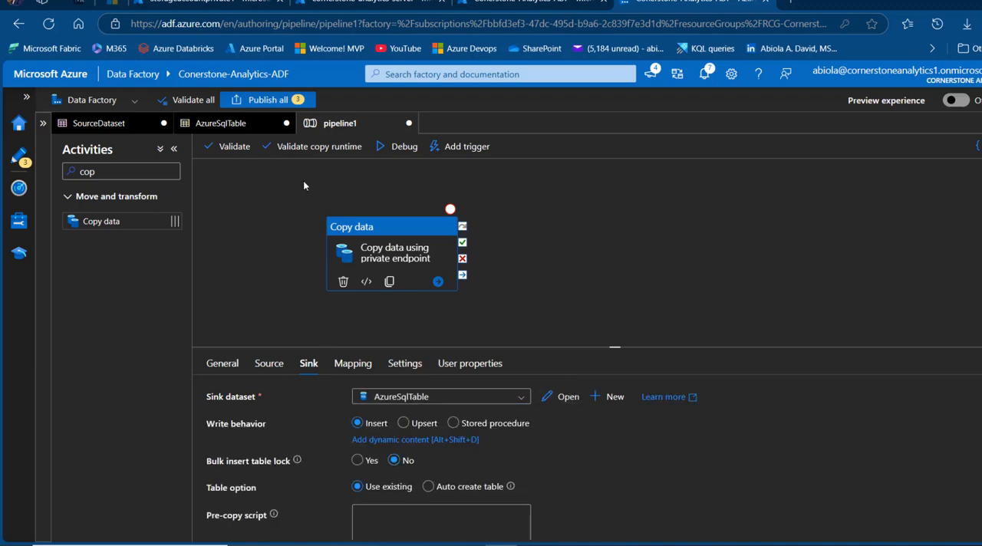
# Validate the pipeline and run it in debug mode using the activity runtime
pyautogui.click(240, 150)
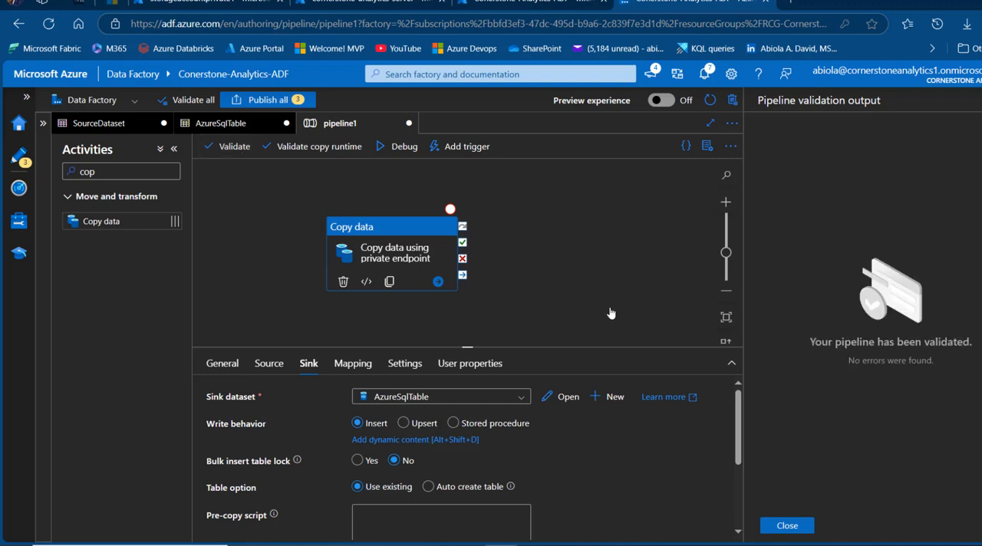
pyautogui.click(777, 530)
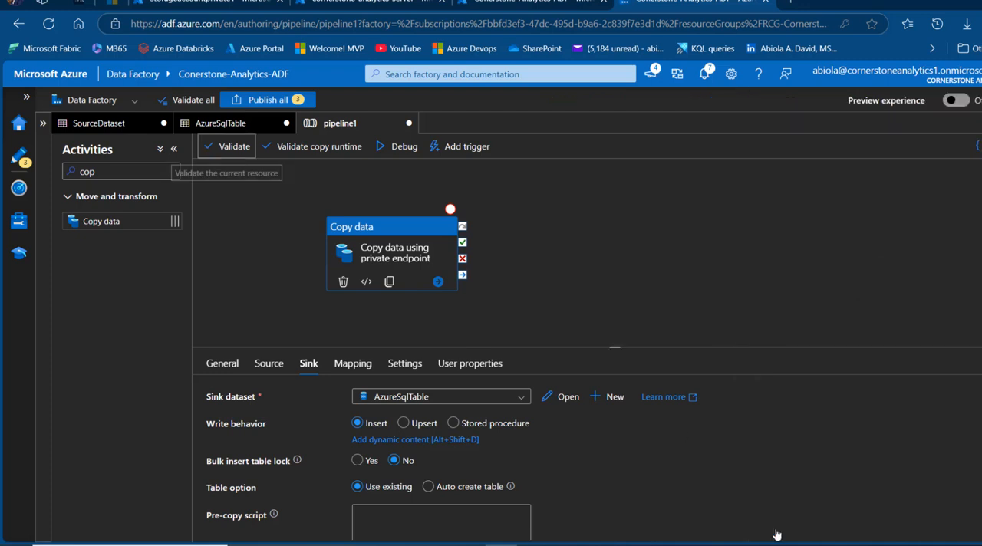
pyautogui.click(398, 154)
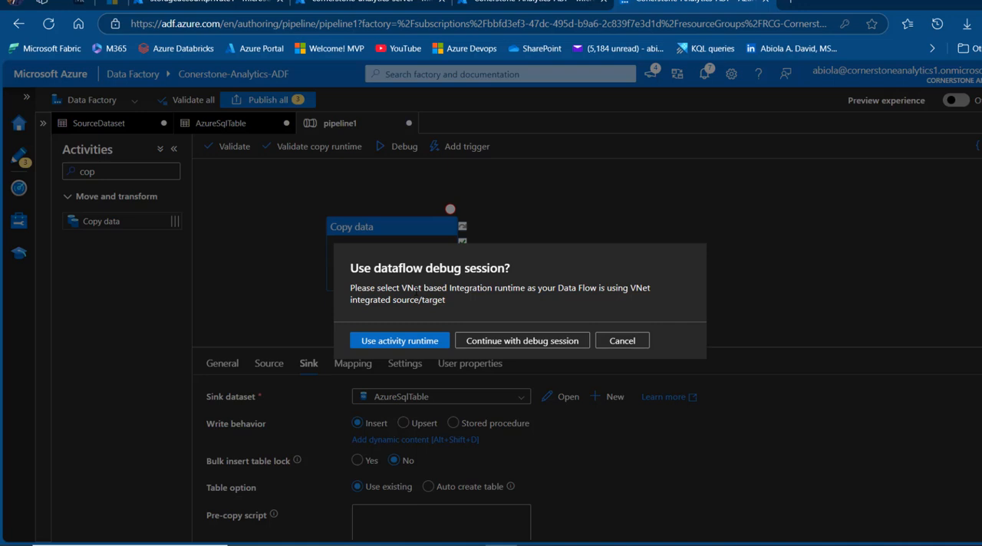
pyautogui.click(399, 340)
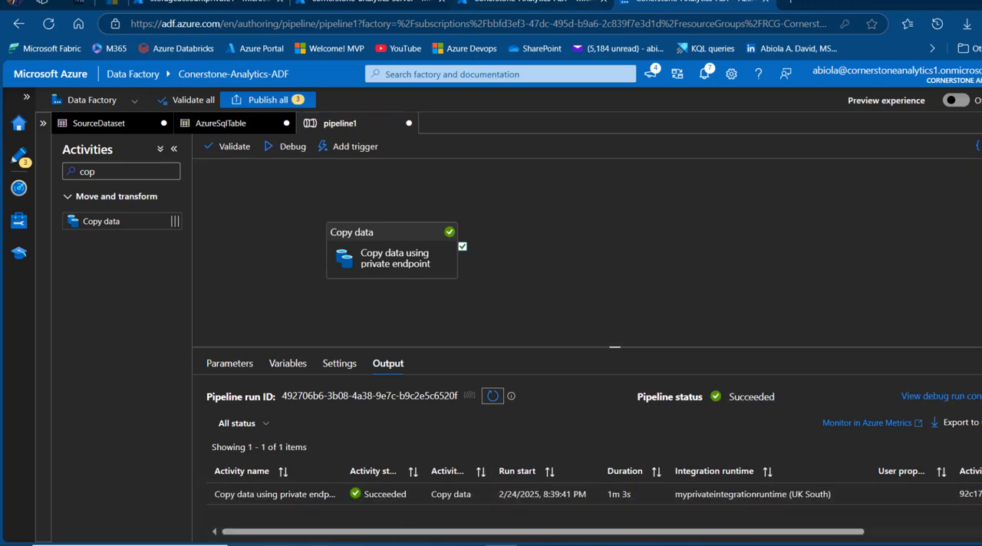
# Switch to the Azure portal and sign in to the query editor of Conrerstone-Analytics-DB with Microsoft Entra authentication
pyautogui.click(530, 3)
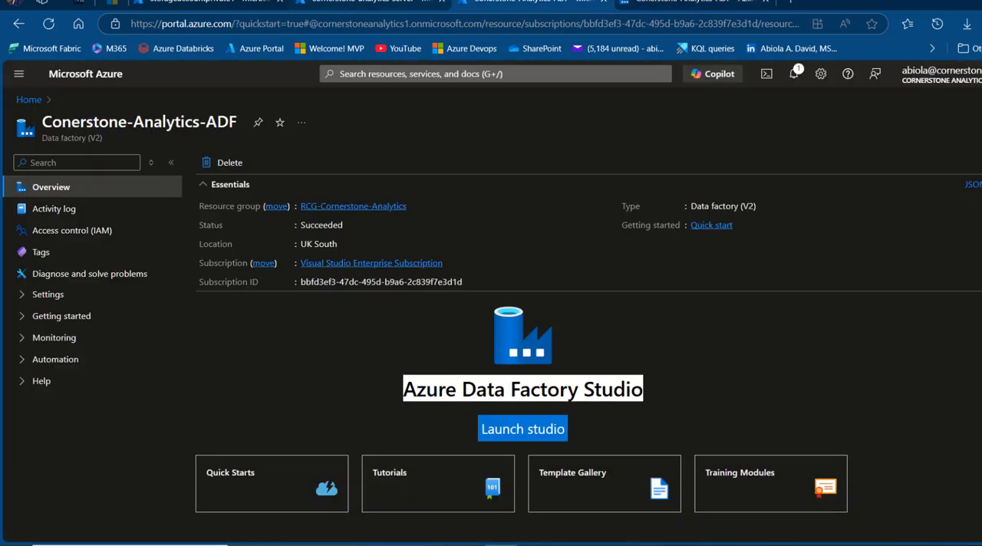
pyautogui.click(360, 2)
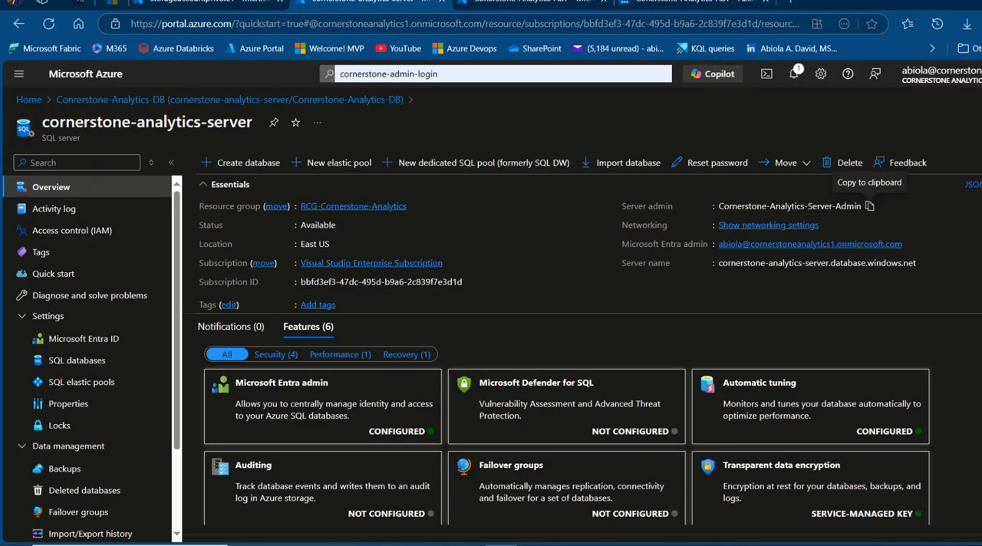
pyautogui.click(29, 99)
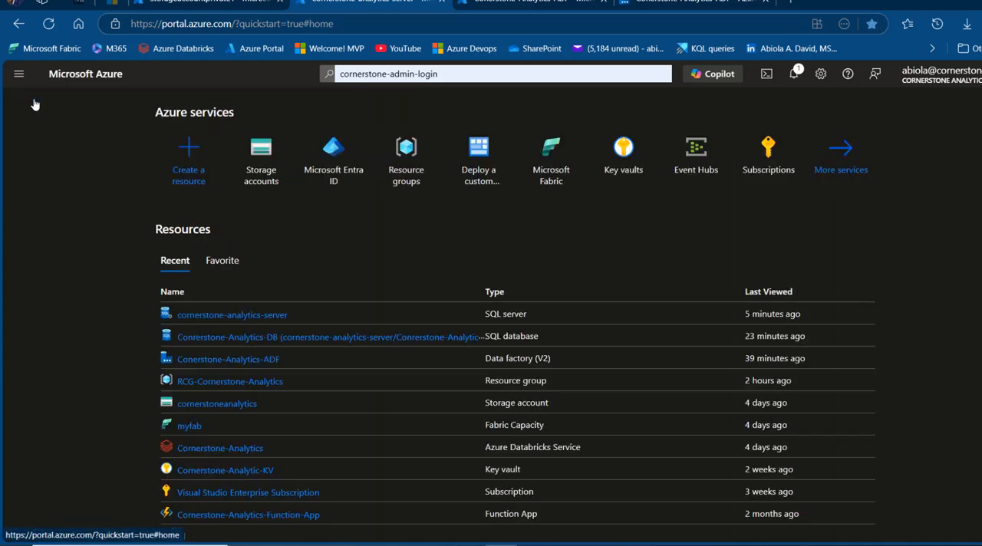
pyautogui.click(268, 342)
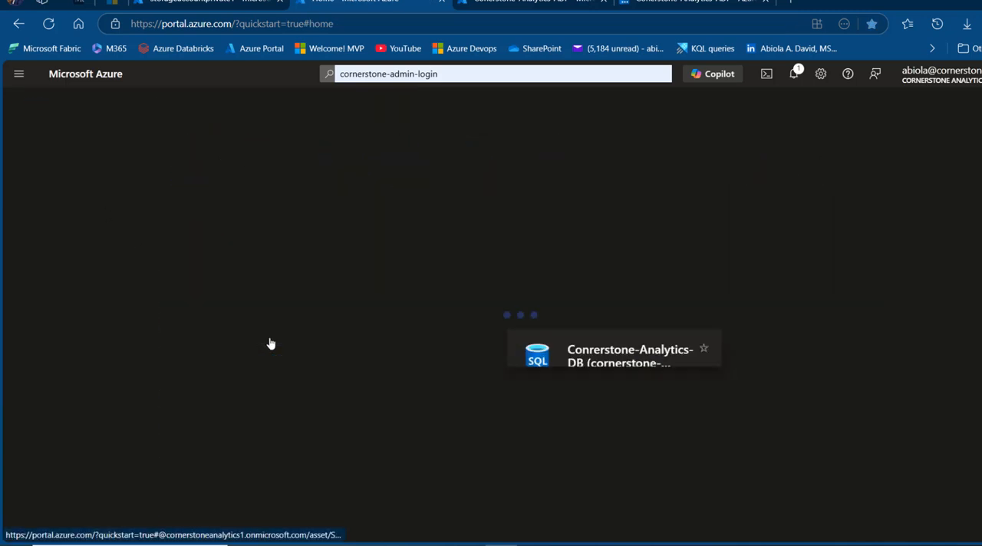
pyautogui.click(75, 273)
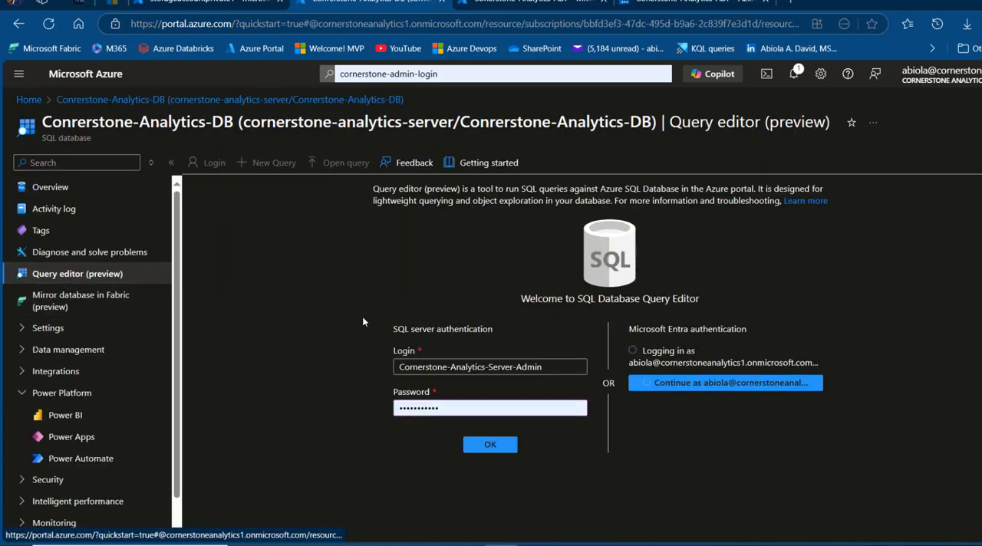
pyautogui.click(671, 389)
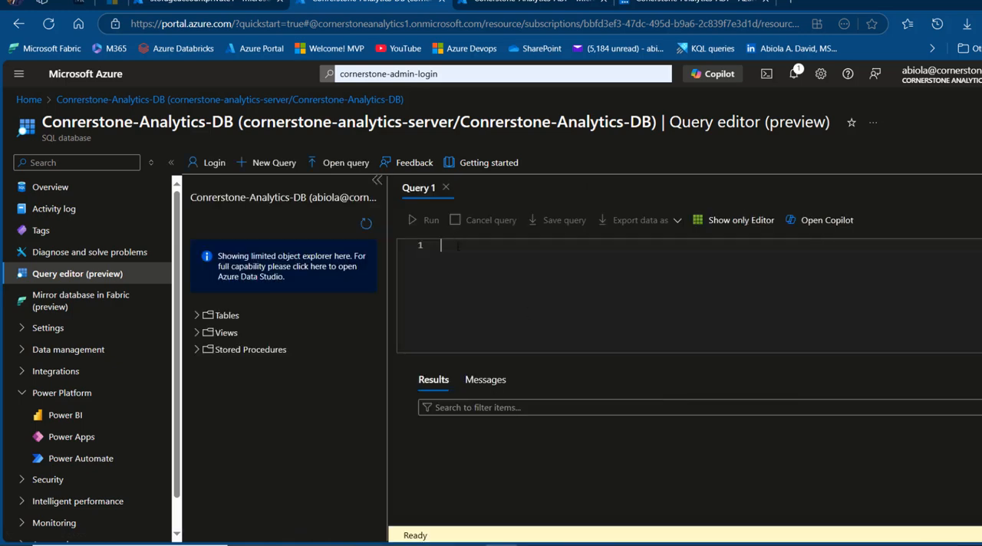
# Begin a query that selects Year and SUM(Sales) As TotalSales
pyautogui.write('SELECT')
pyautogui.press('Return')
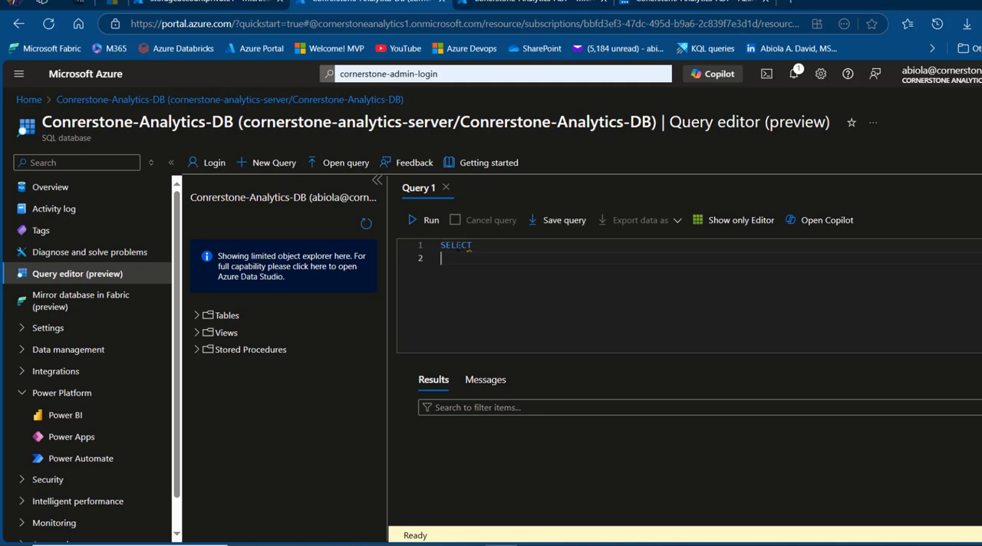
pyautogui.press('Tab')
pyautogui.write('yEAR')
pyautogui.press('BackSpace')
pyautogui.press('BackSpace')
pyautogui.press('BackSpace')
pyautogui.press('BackSpace')
pyautogui.write('Year,')
pyautogui.press('Return')
pyautogui.write('SUM')
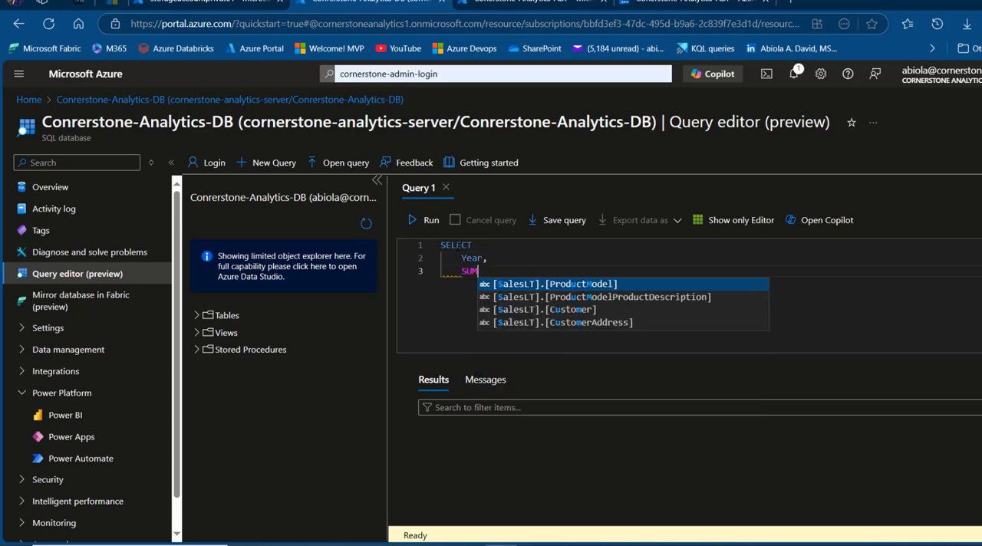
pyautogui.write('(Sales')
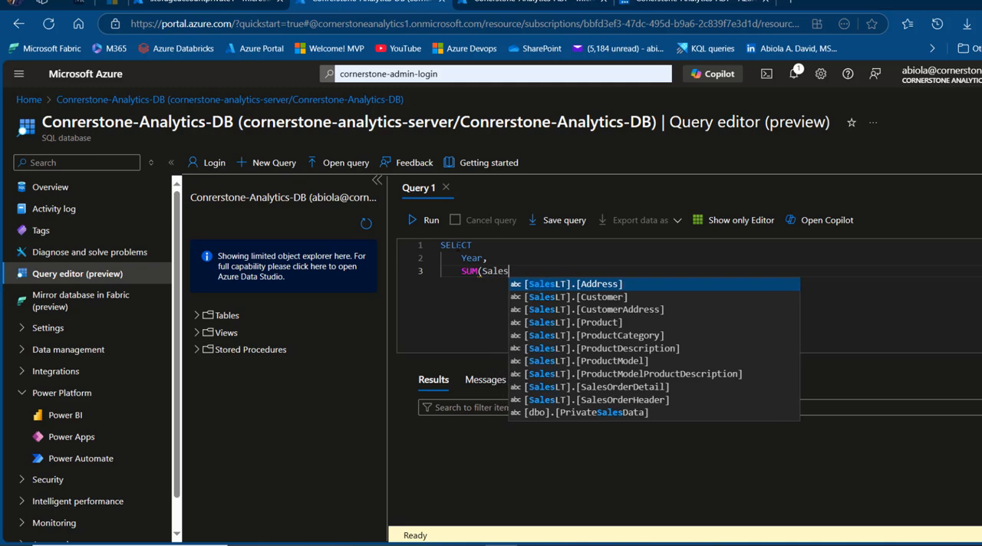
pyautogui.write(') As To')
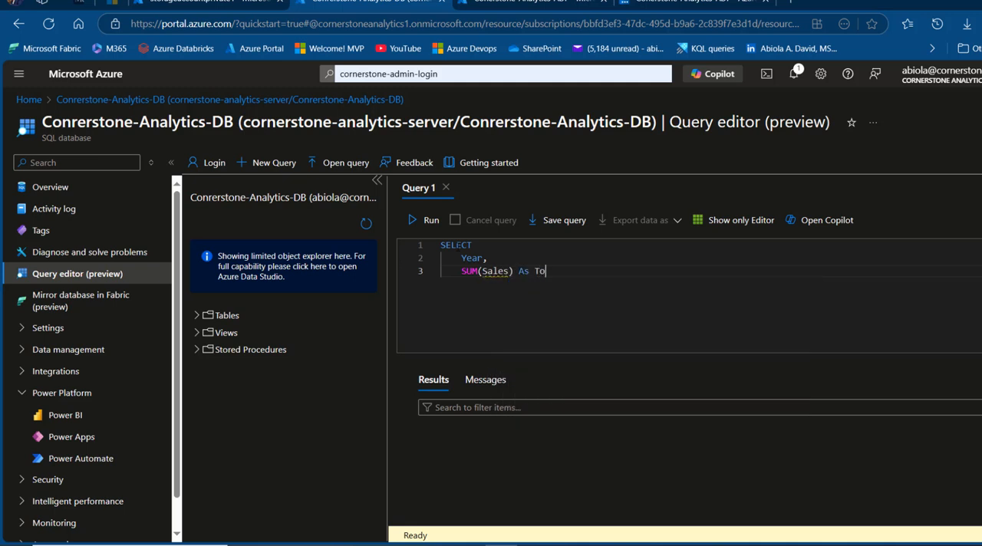
pyautogui.write('talSales')
# Add a FROM clause to the query that reads from [dbo].[PrivateSalesData]
pyautogui.press('Return')
pyautogui.press('BackSpace')
pyautogui.write('FROM')
pyautogui.press('Return')
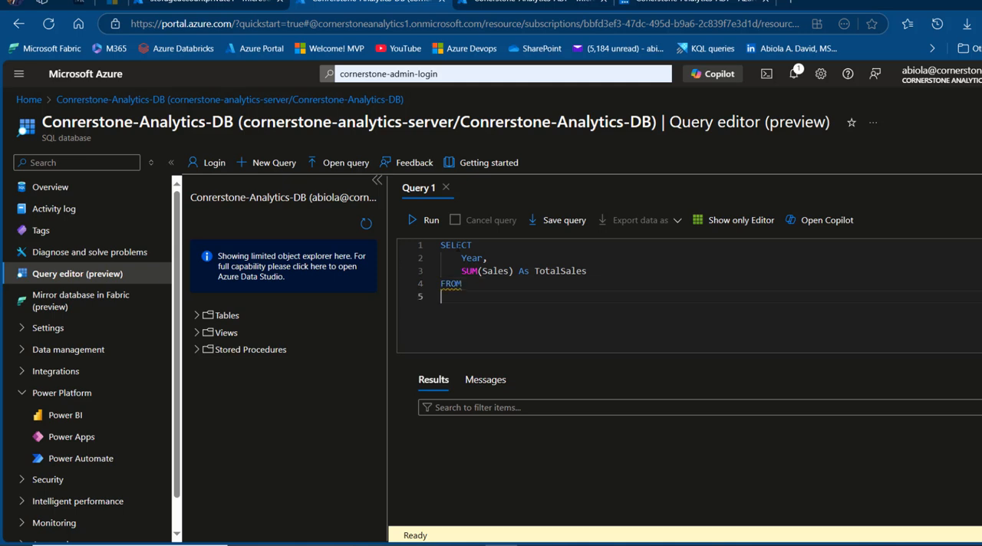
pyautogui.write('[dbo].[PrivateSalesData]')
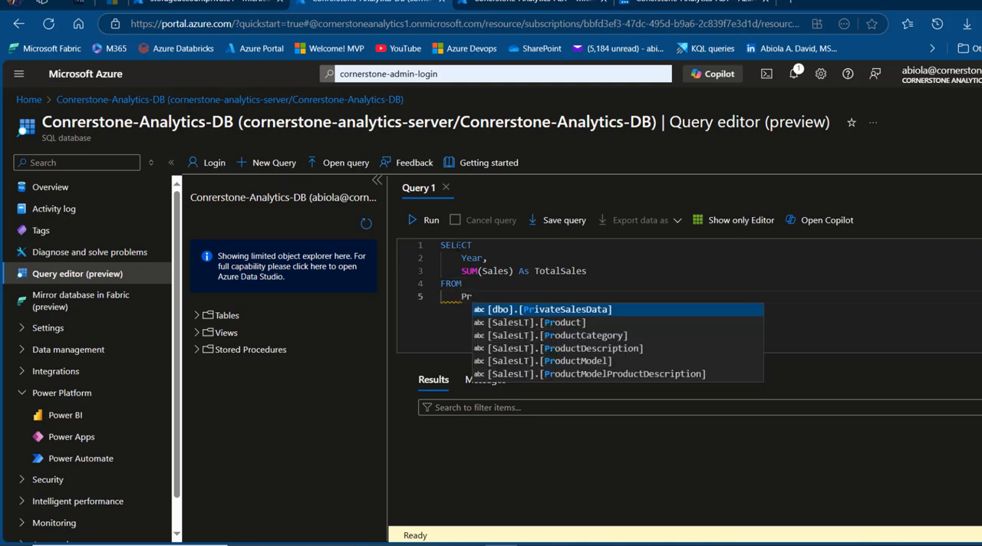
pyautogui.press('Return')
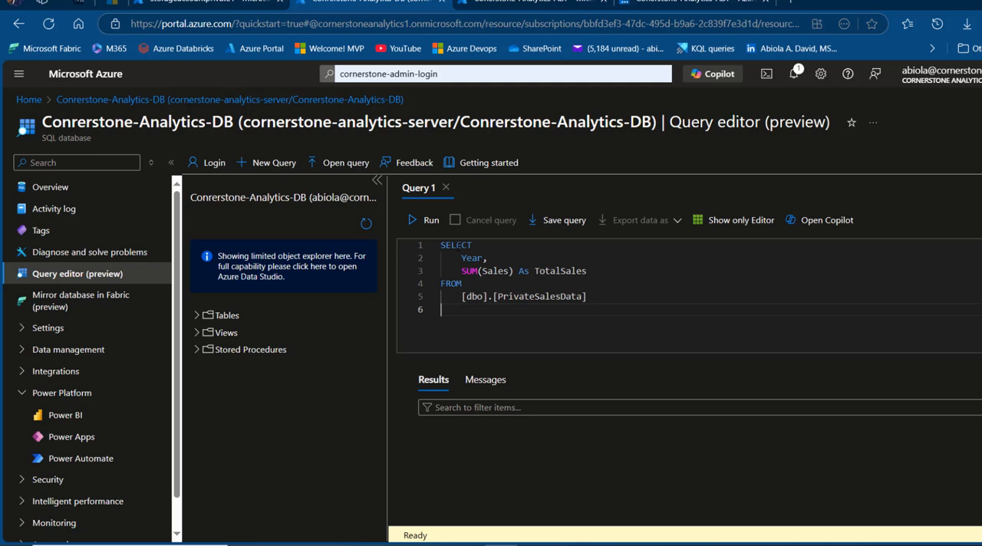
# Complete the query with GROUP BY Year; and run it to review the total sales per year
pyautogui.press('BackSpace')
pyautogui.write('GROUP BY')
pyautogui.press('Return')
pyautogui.write('Year;')
pyautogui.hotkey('ctrl', 'a')
pyautogui.click(430, 222)
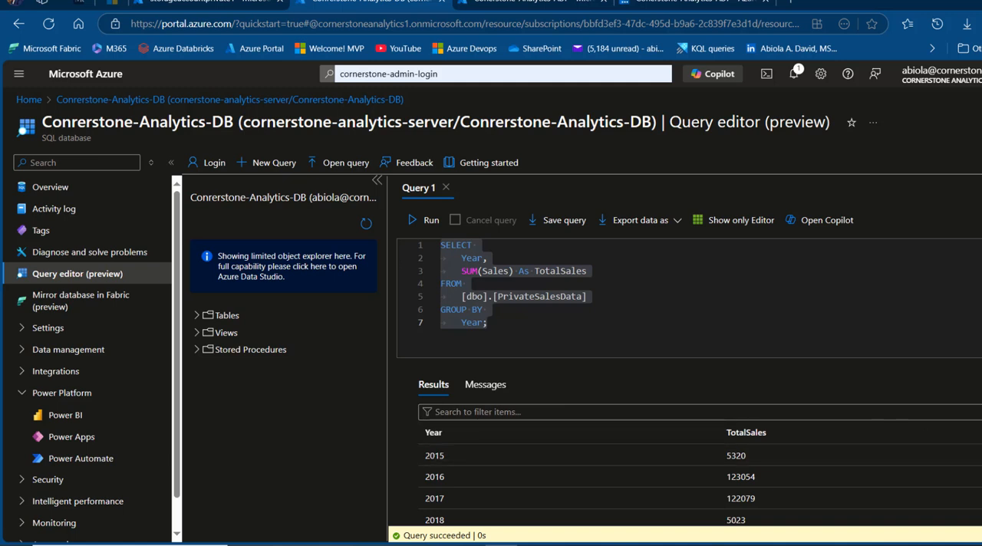
pyautogui.scroll(-3, 512, 494)
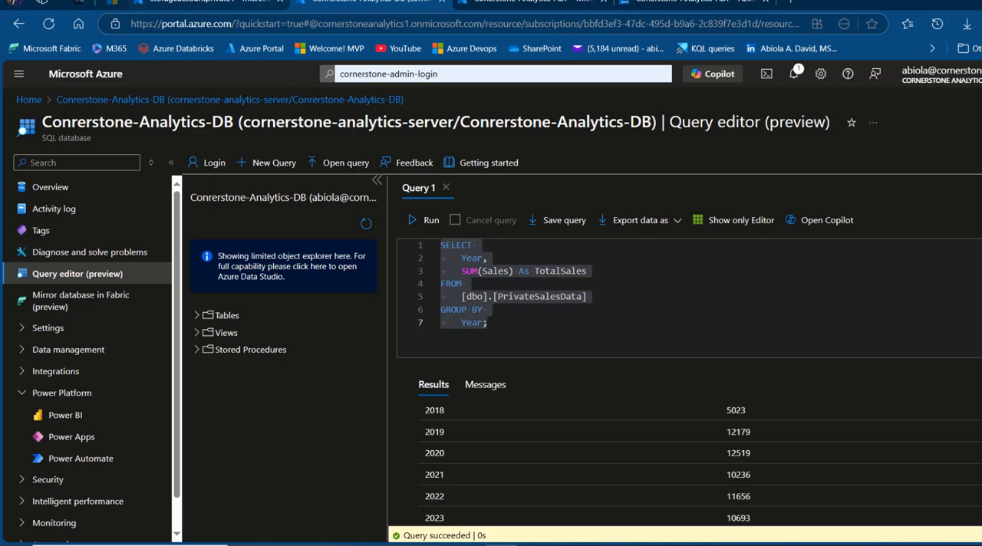
# Open the salesdata container of storageaccountprivate1 to check its sales CSV files against the query results
pyautogui.click(209, 3)
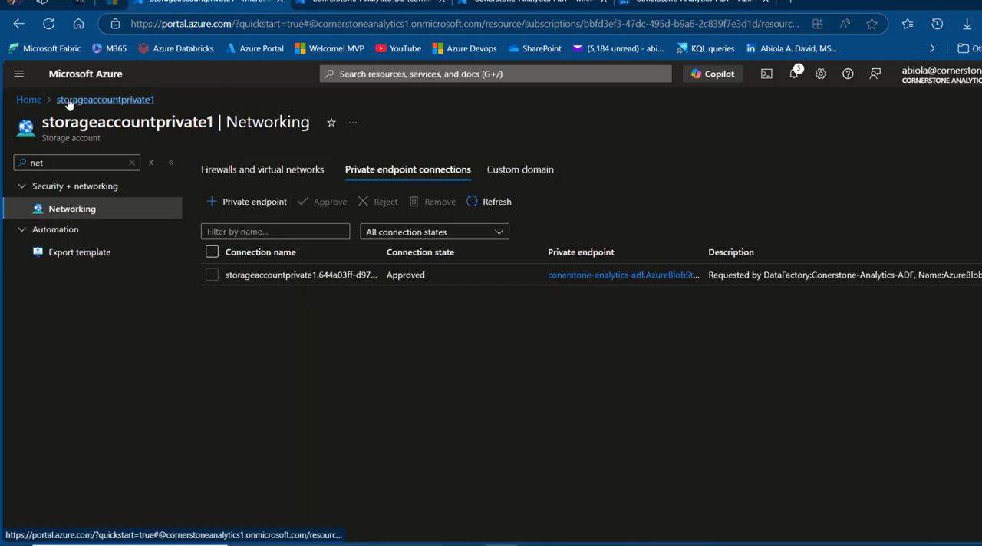
pyautogui.click(28, 100)
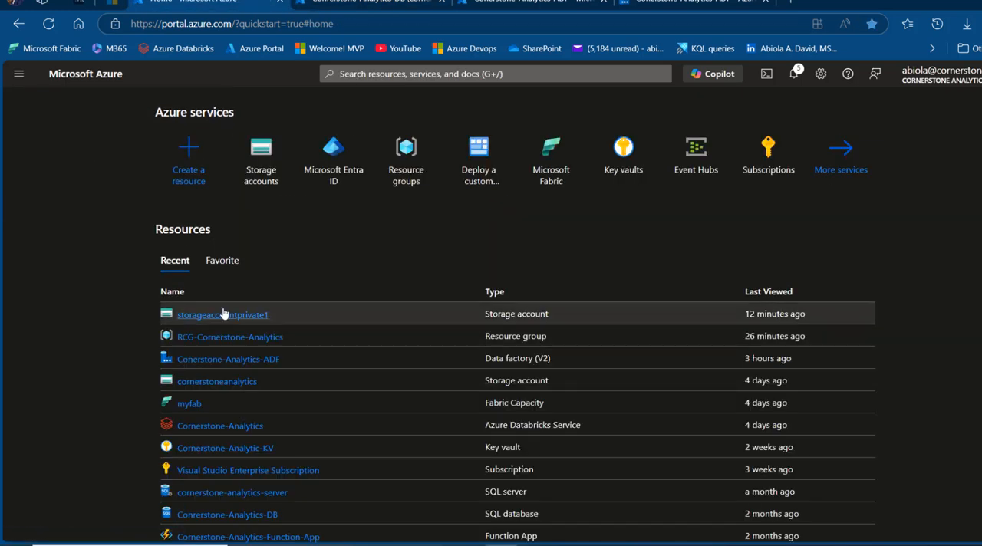
pyautogui.click(230, 316)
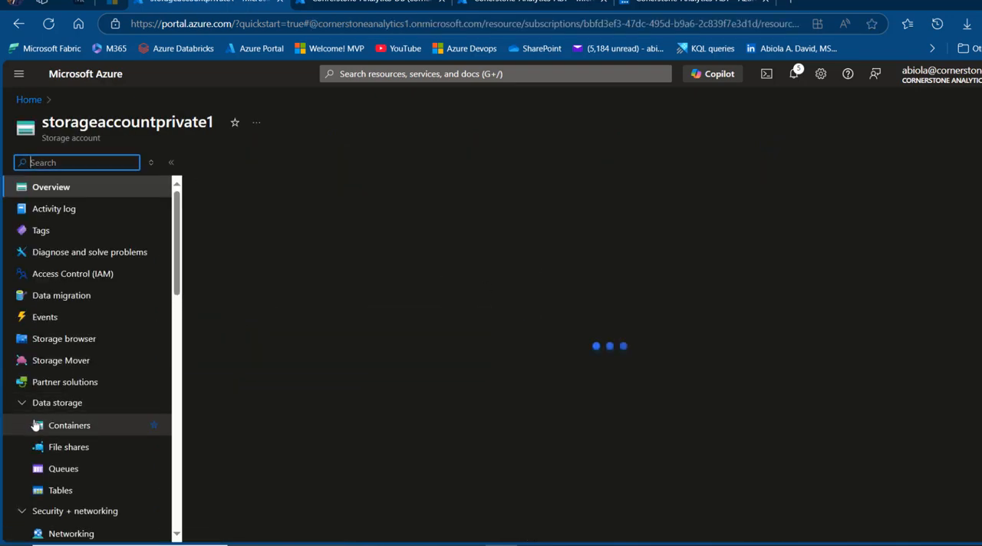
pyautogui.click(61, 427)
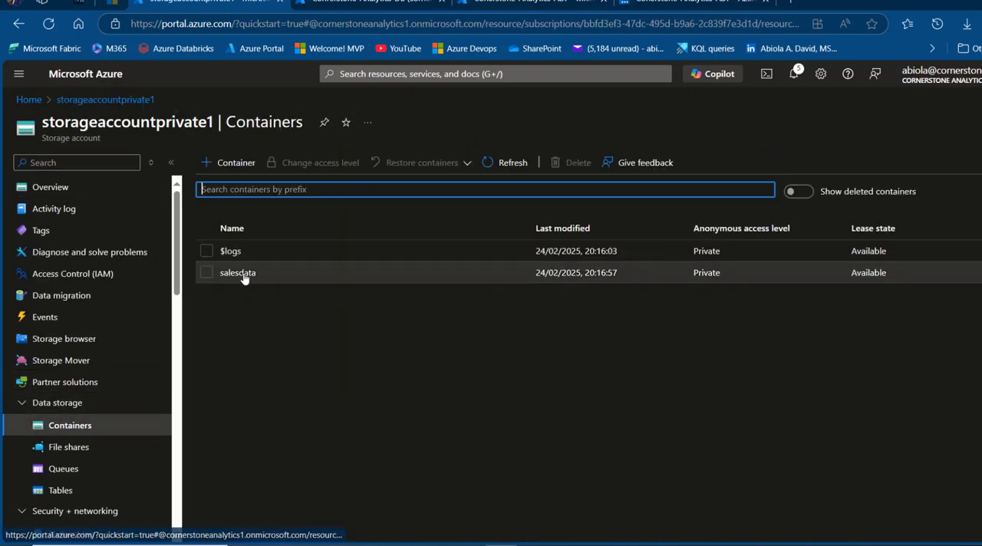
pyautogui.click(234, 335)
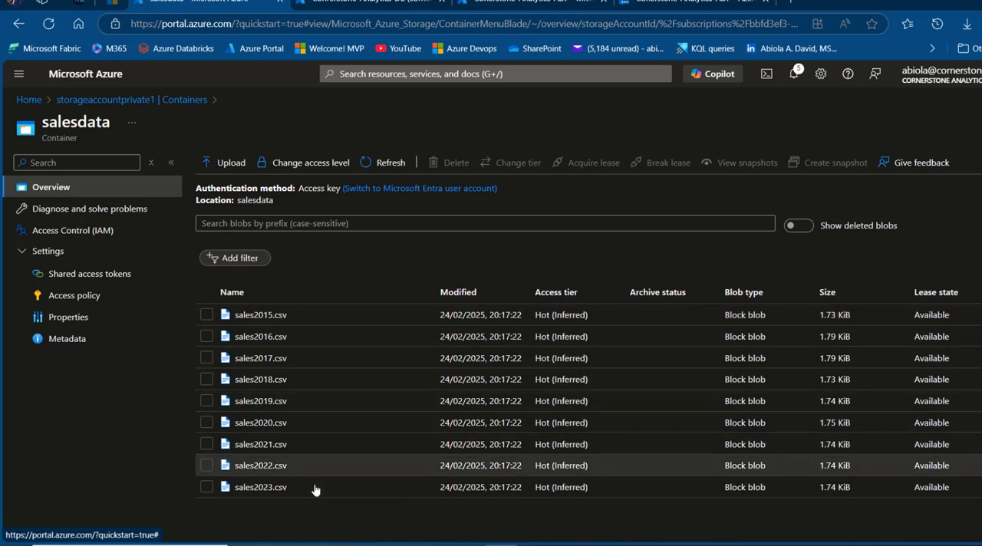